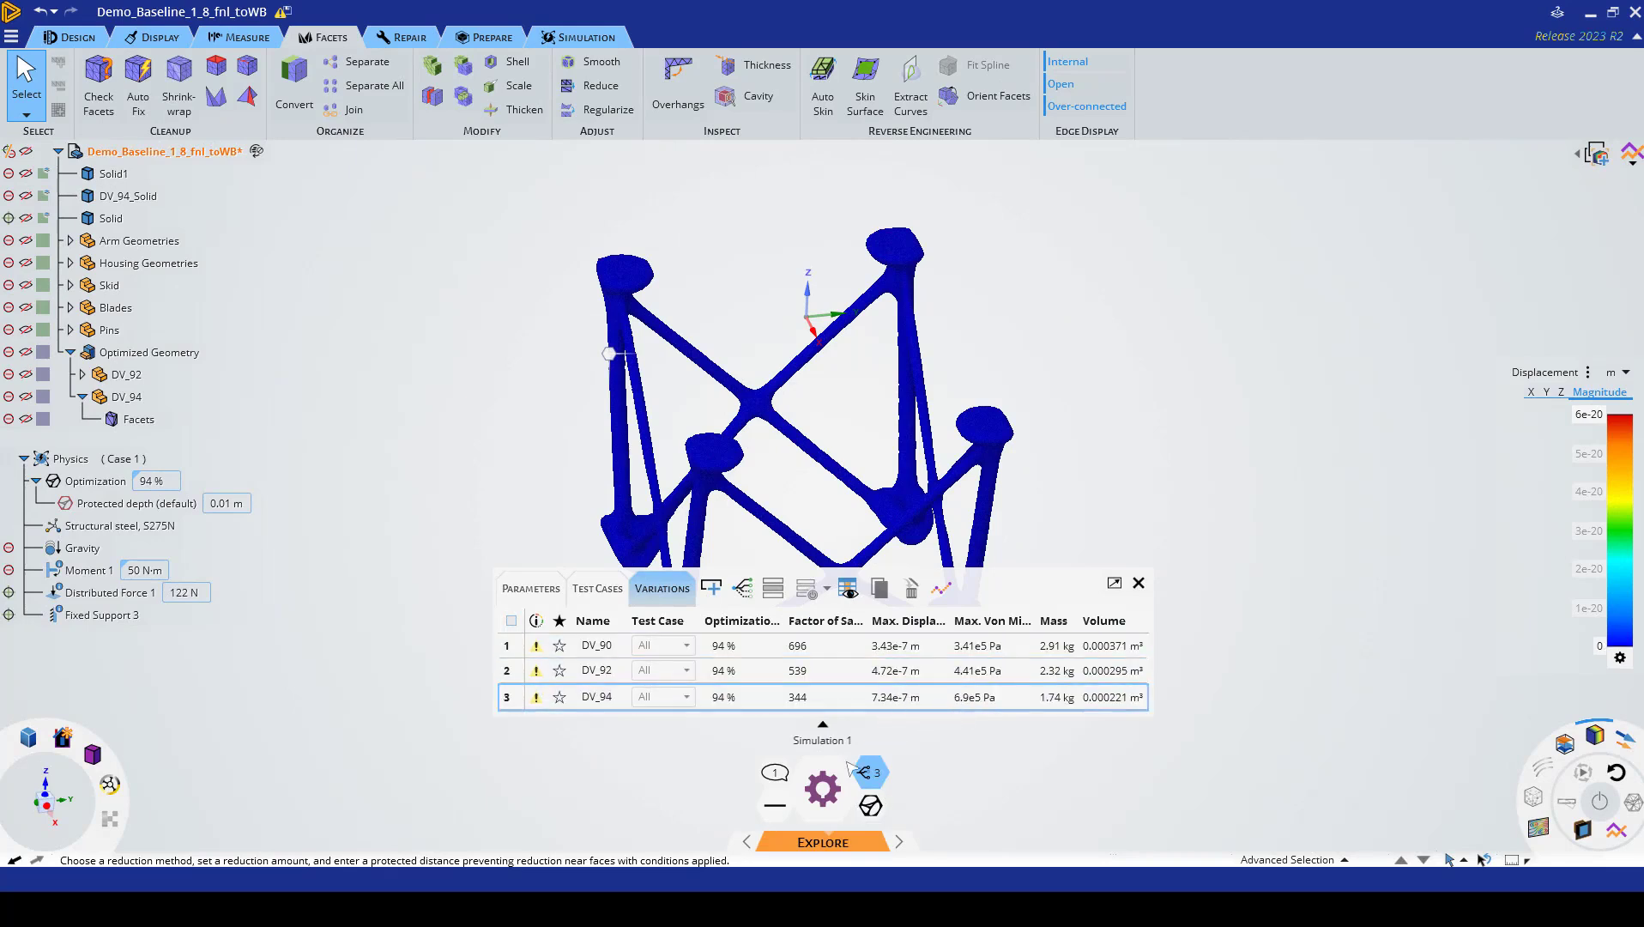
double_click(611, 646)
- Switch to the Model workspace and make the DV_94 lattice body visible
click(748, 844)
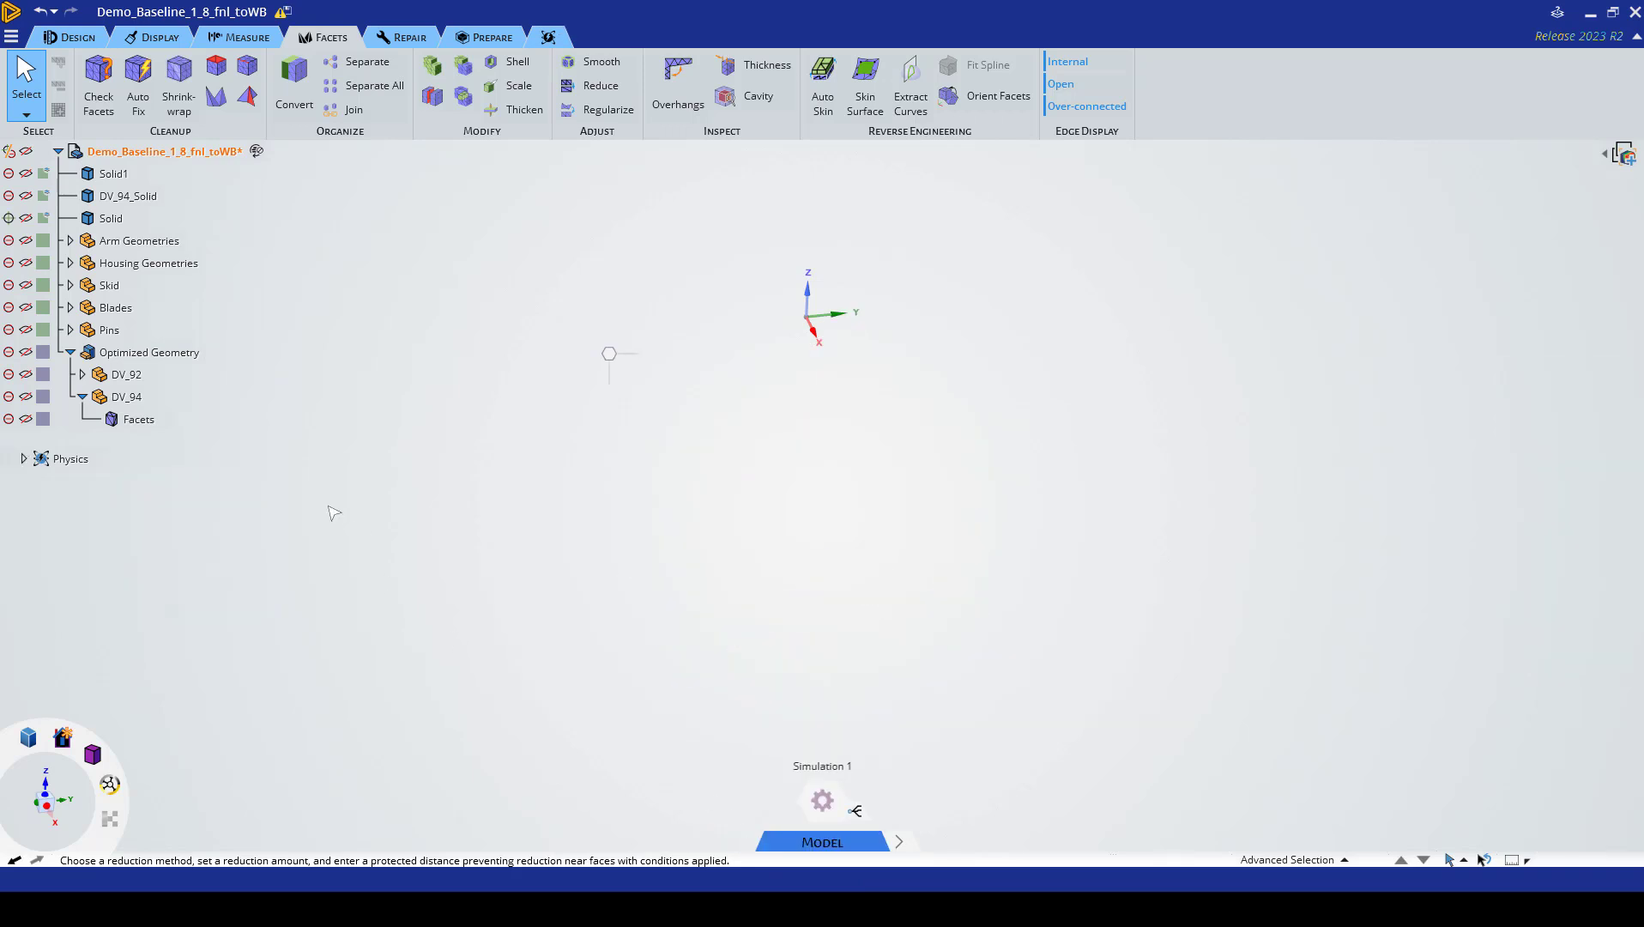
click(163, 419)
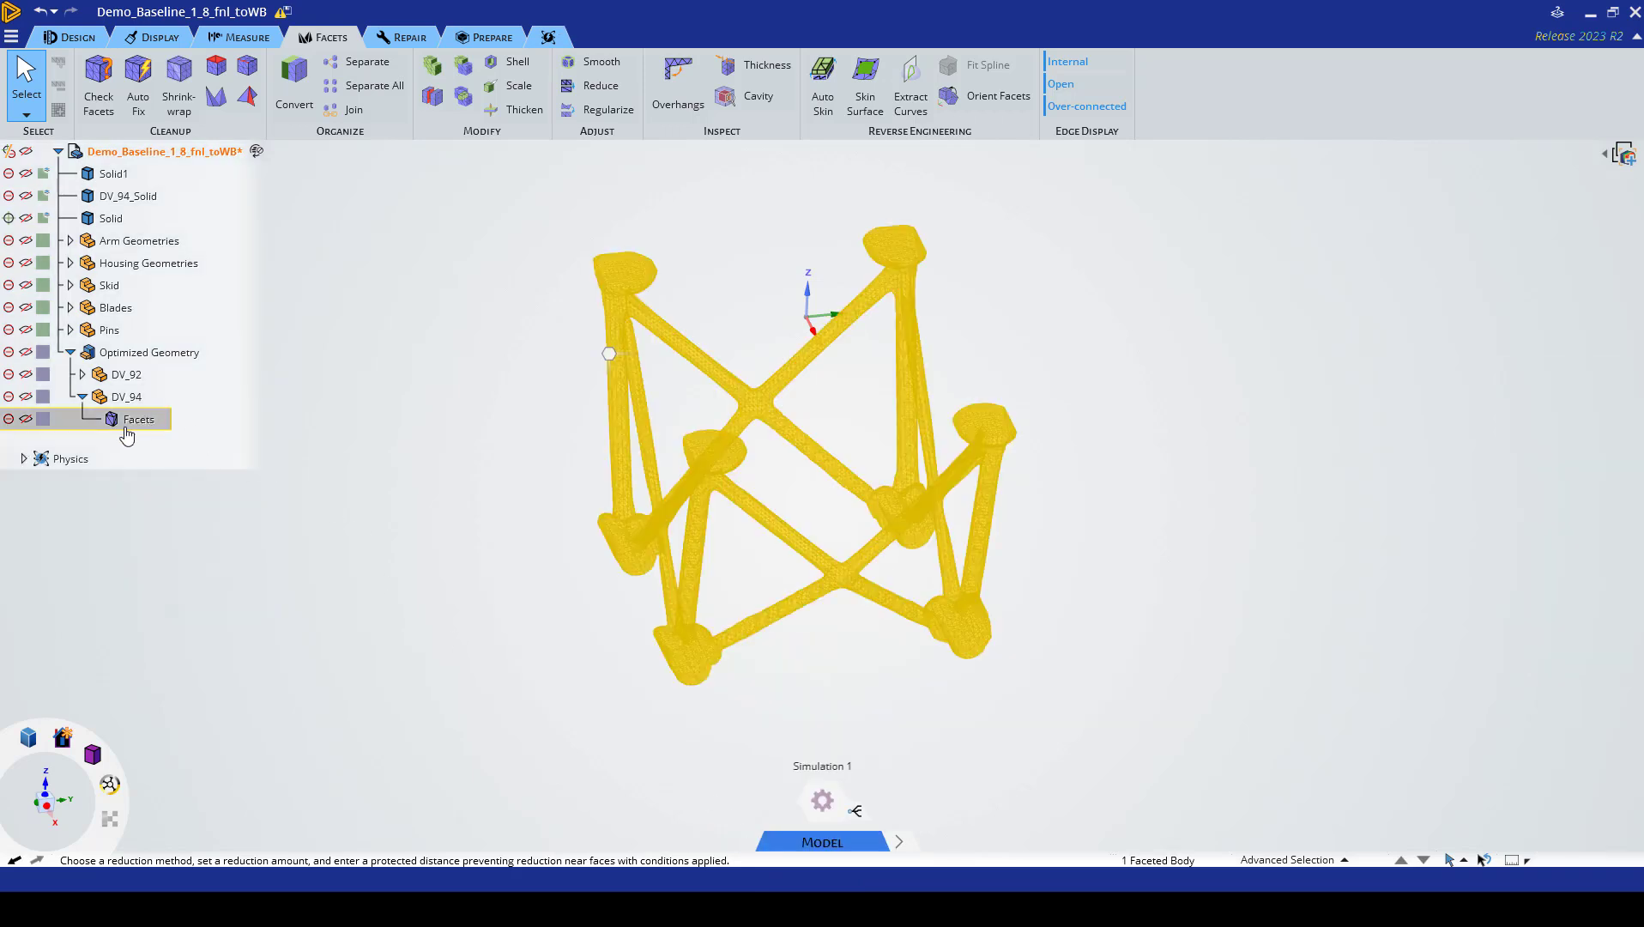
click(28, 352)
click(29, 374)
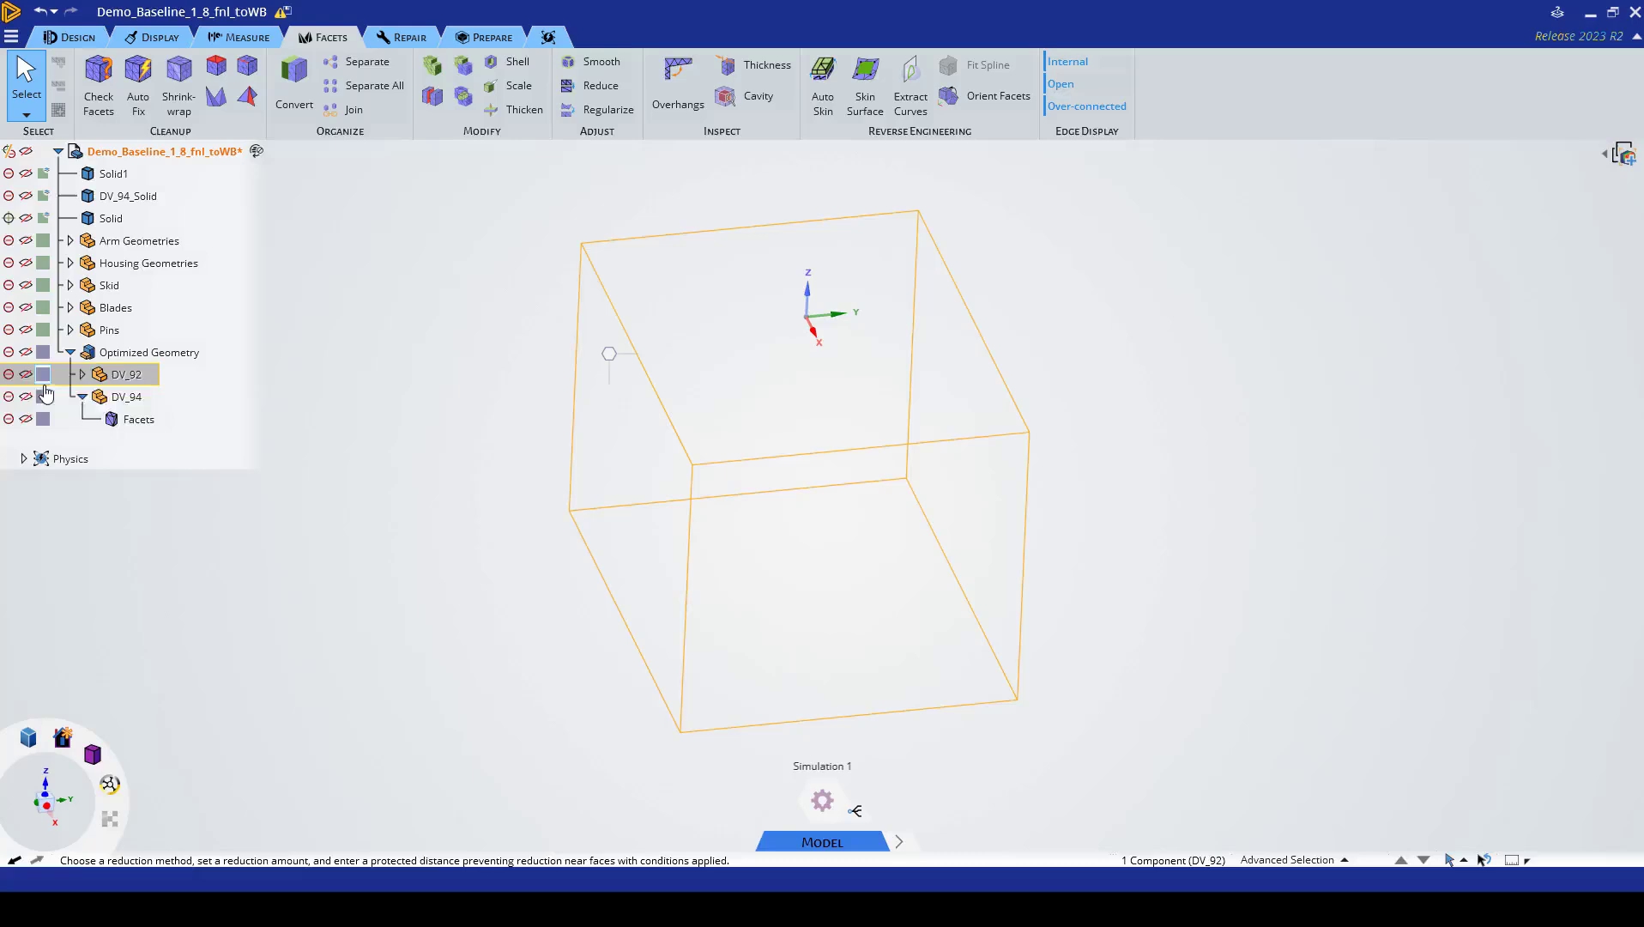
click(29, 397)
click(26, 398)
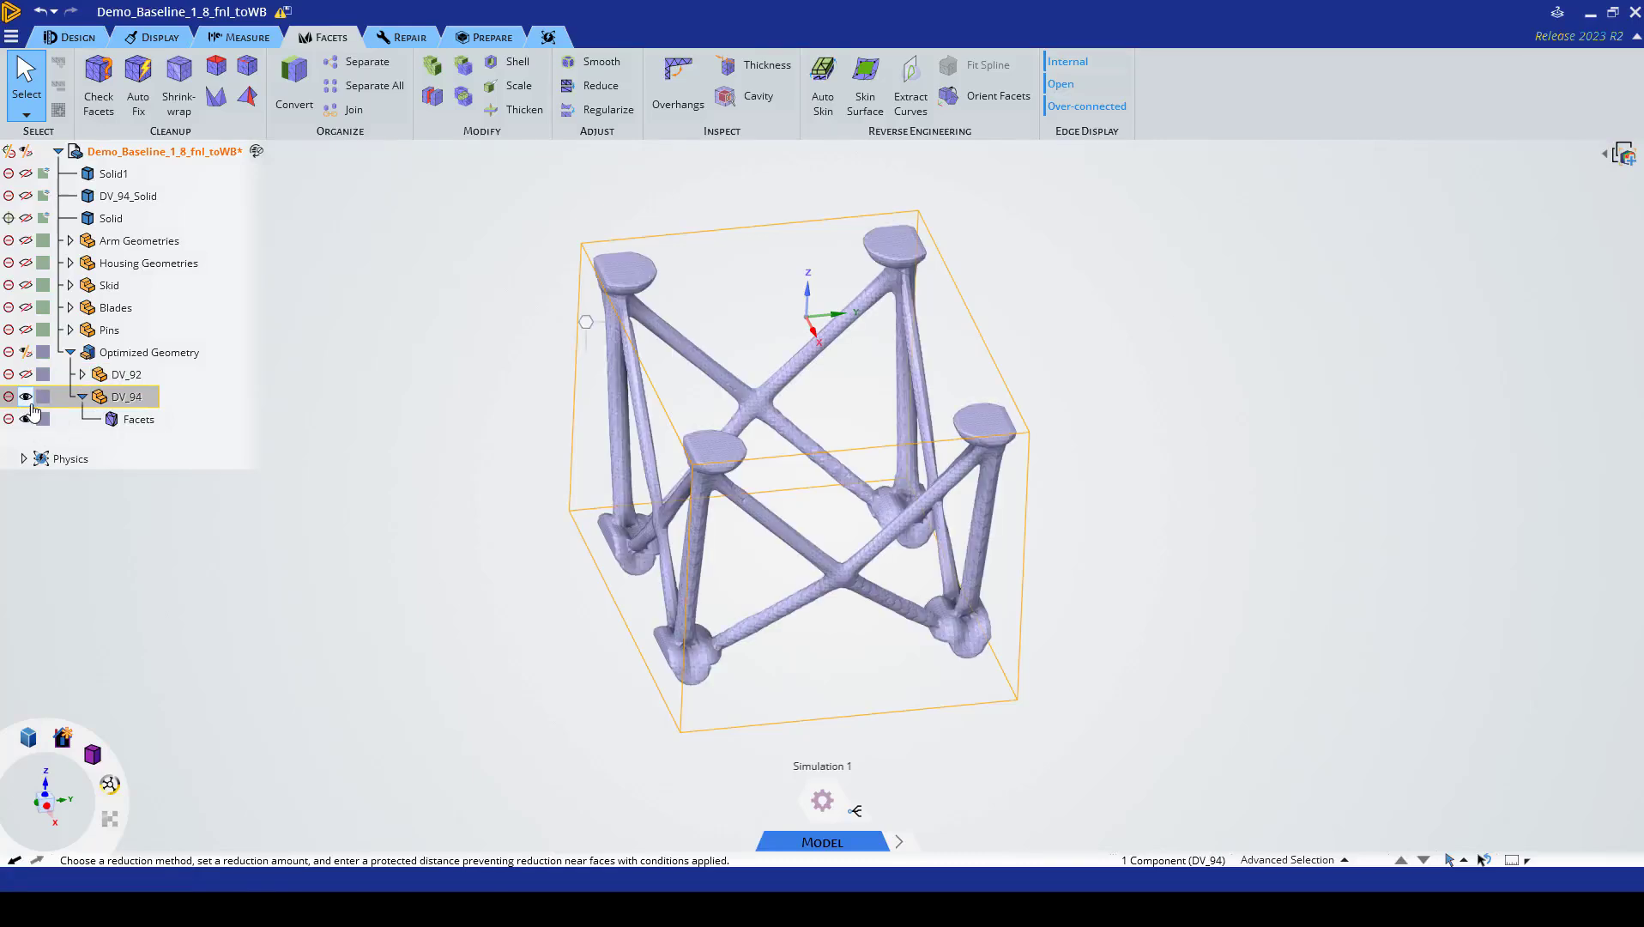
click(413, 505)
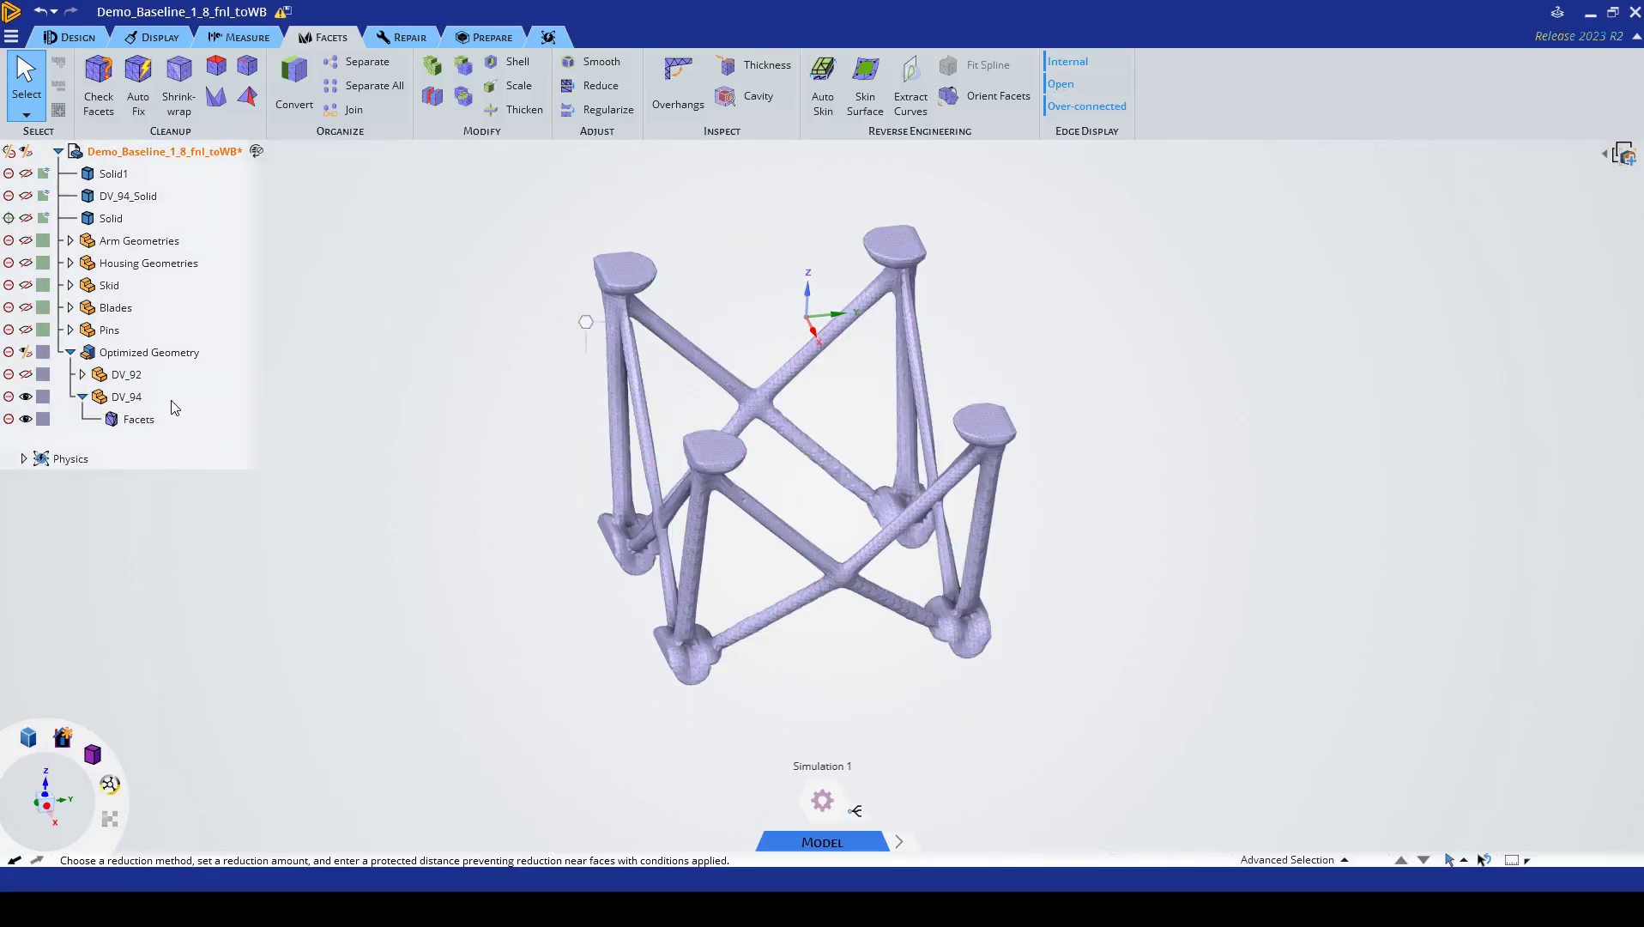
- Select the DV_94 Facets body under Optimized Geometry in the Structure tree
click(125, 351)
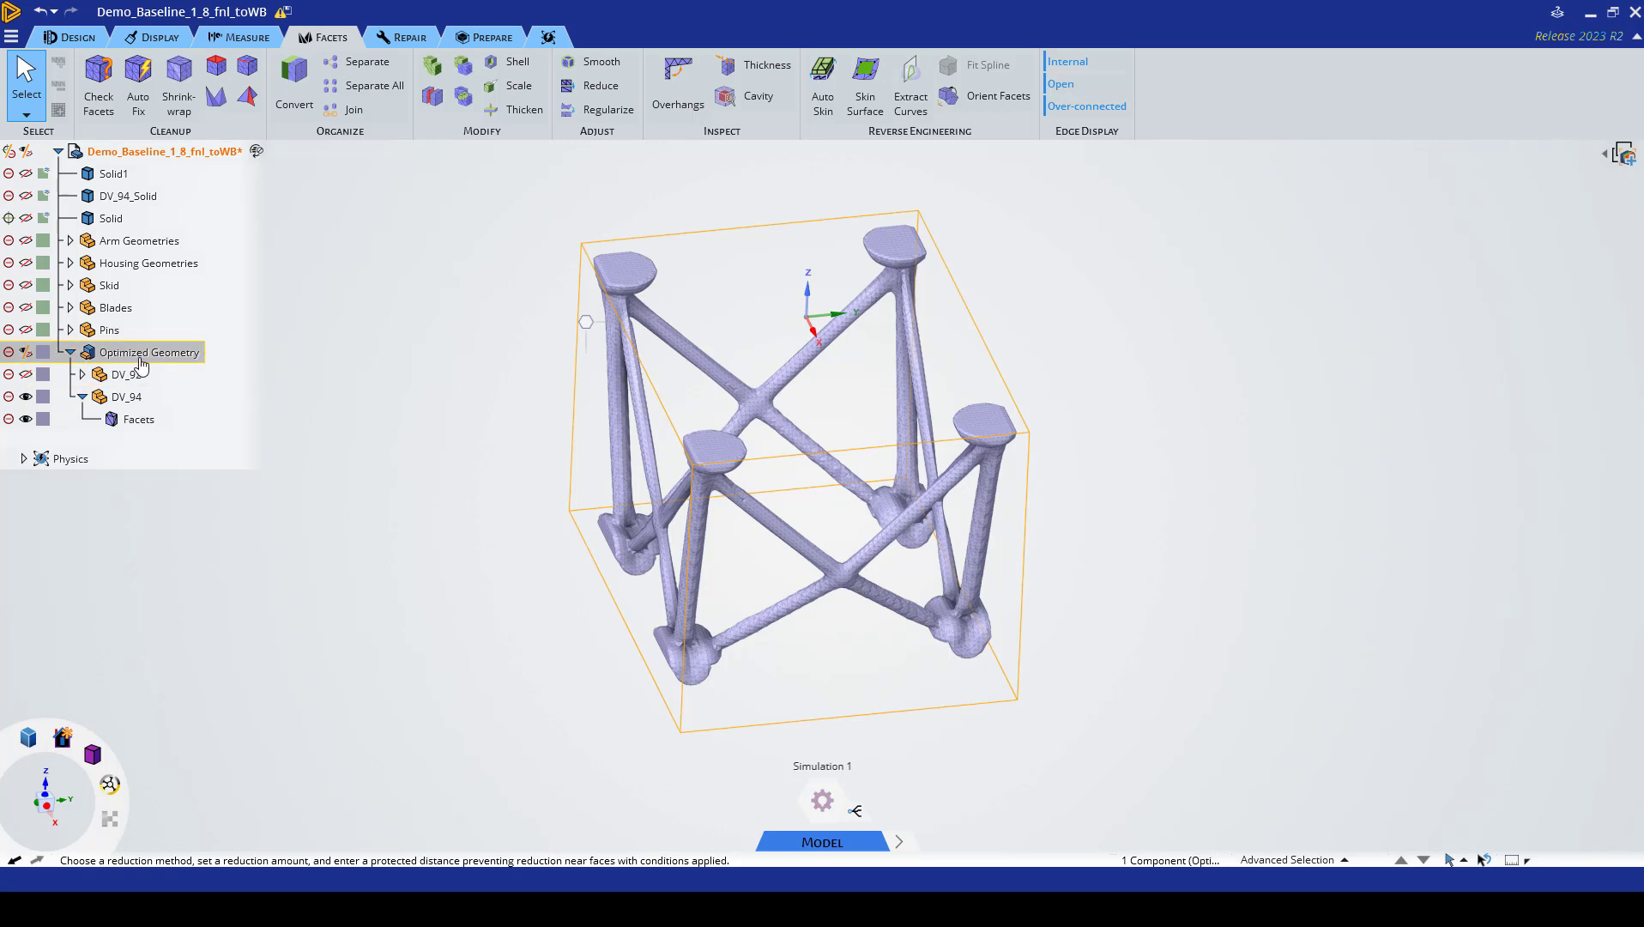
click(116, 399)
click(131, 421)
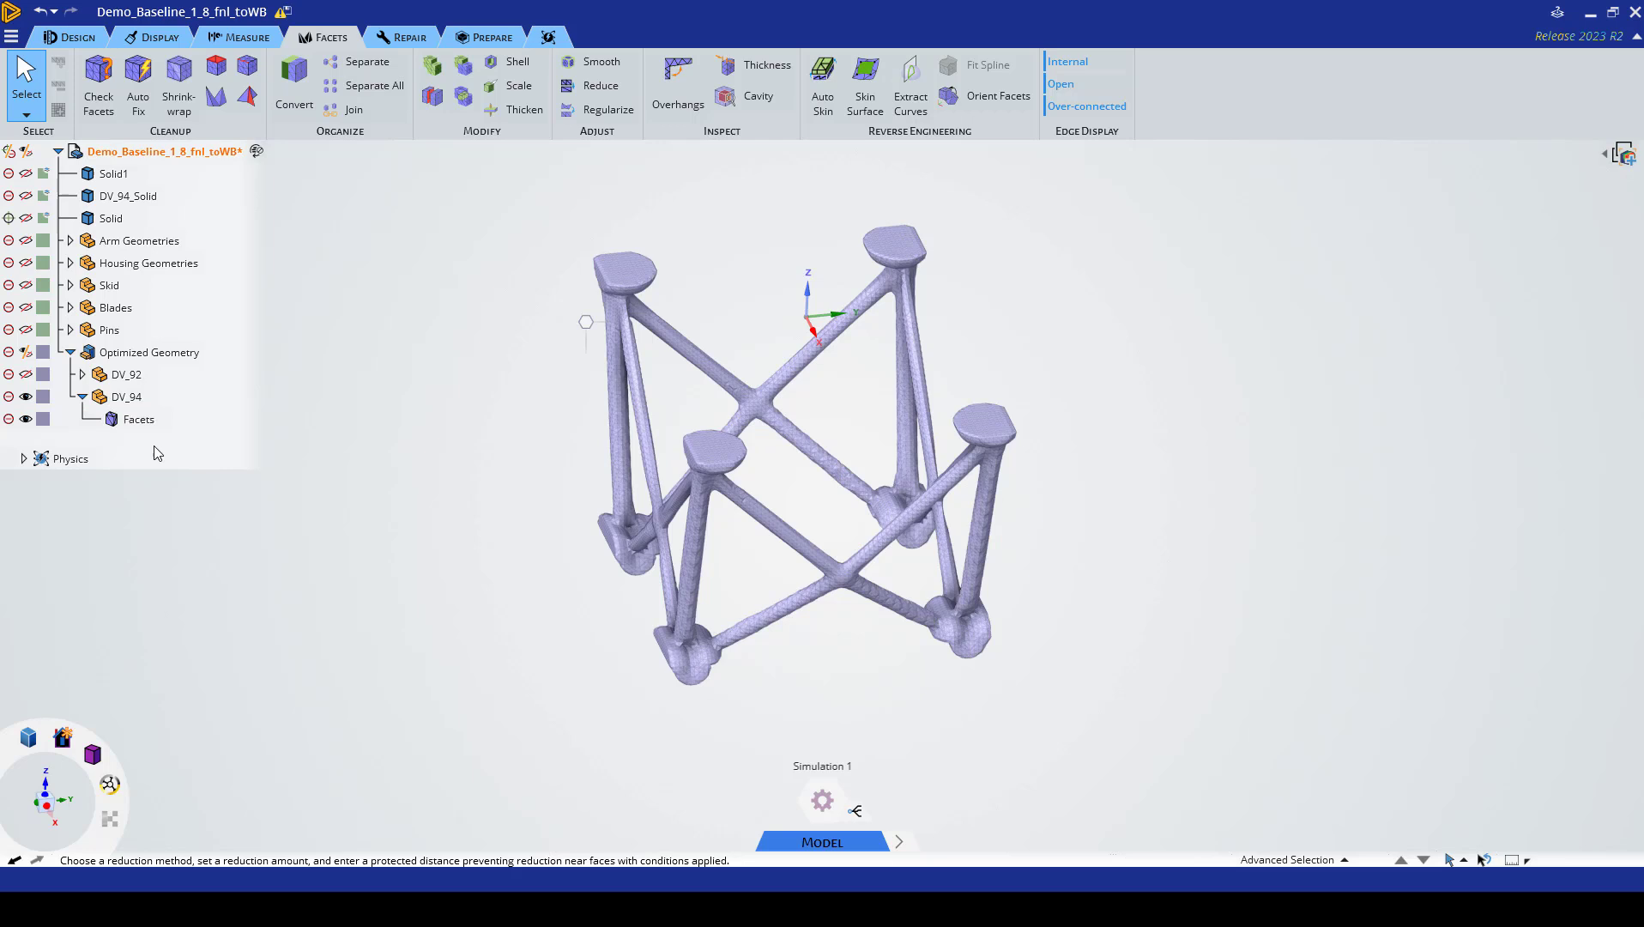
click(129, 400)
click(132, 420)
click(129, 400)
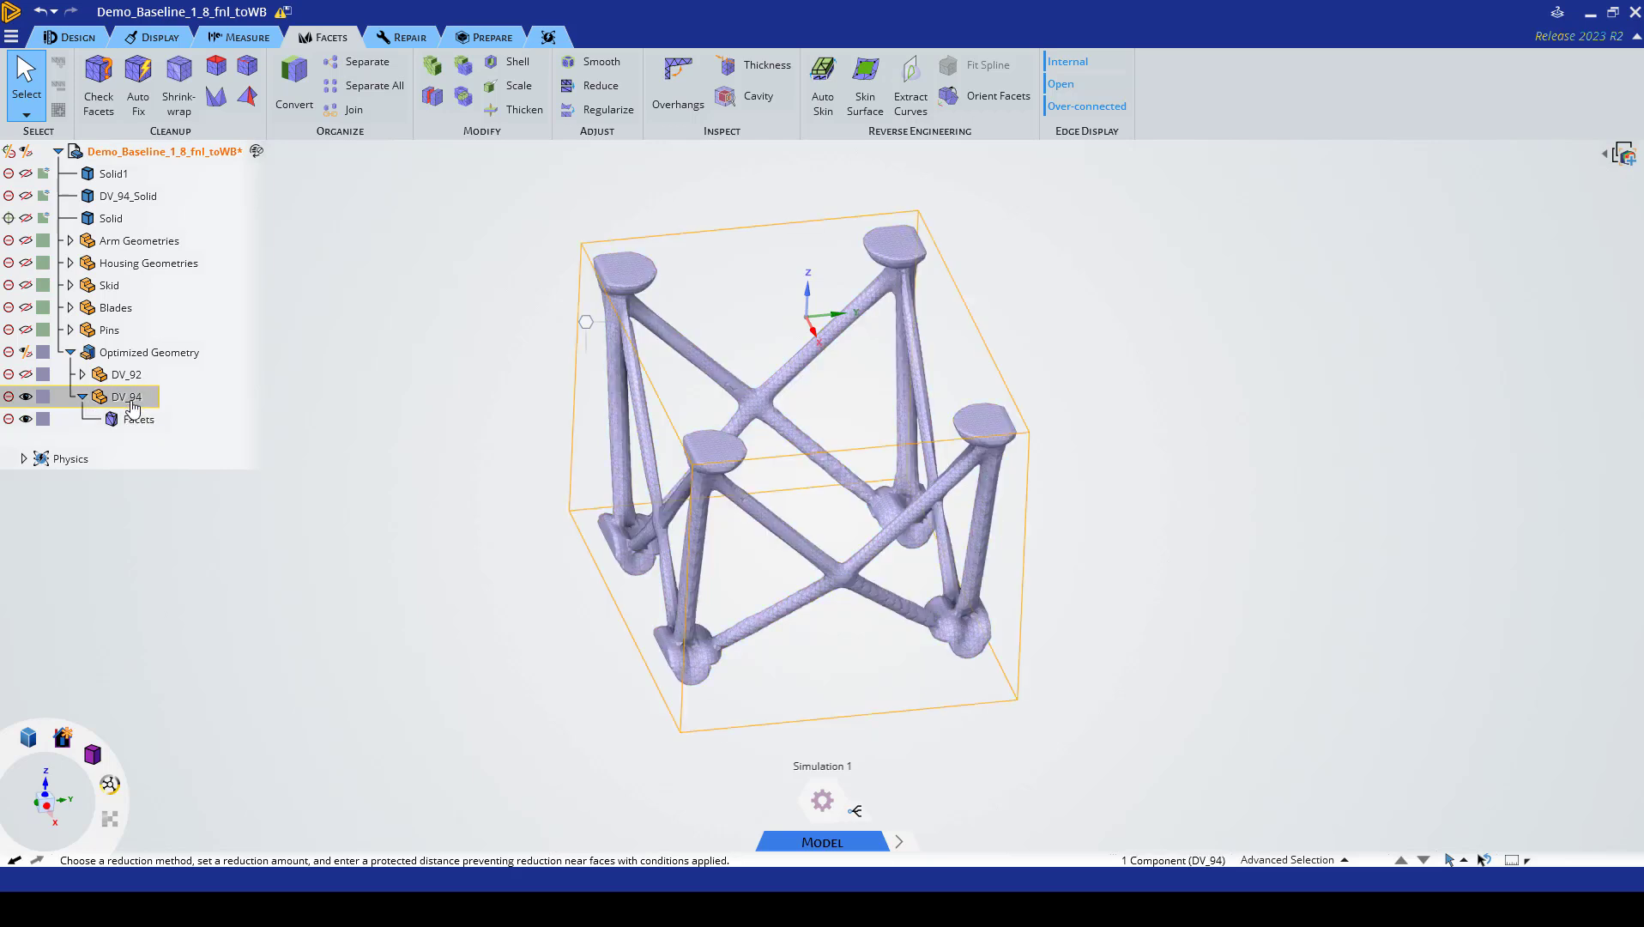
click(138, 420)
click(142, 429)
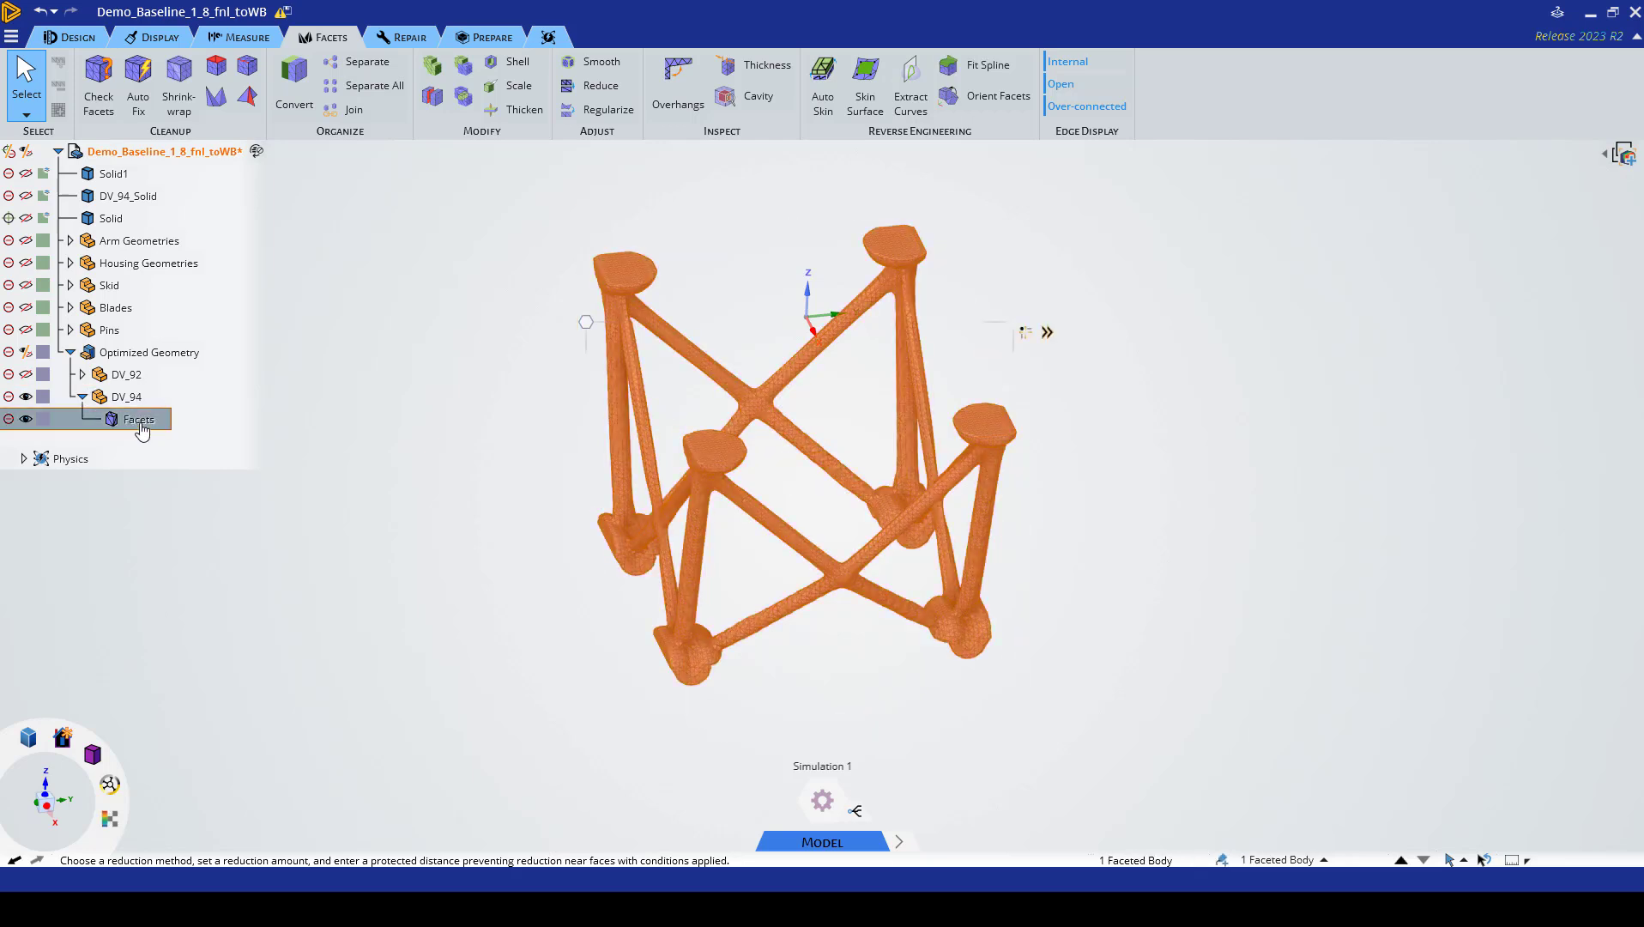
- Paste a copy of the DV_94 facet body at the top of the model tree
click(182, 505)
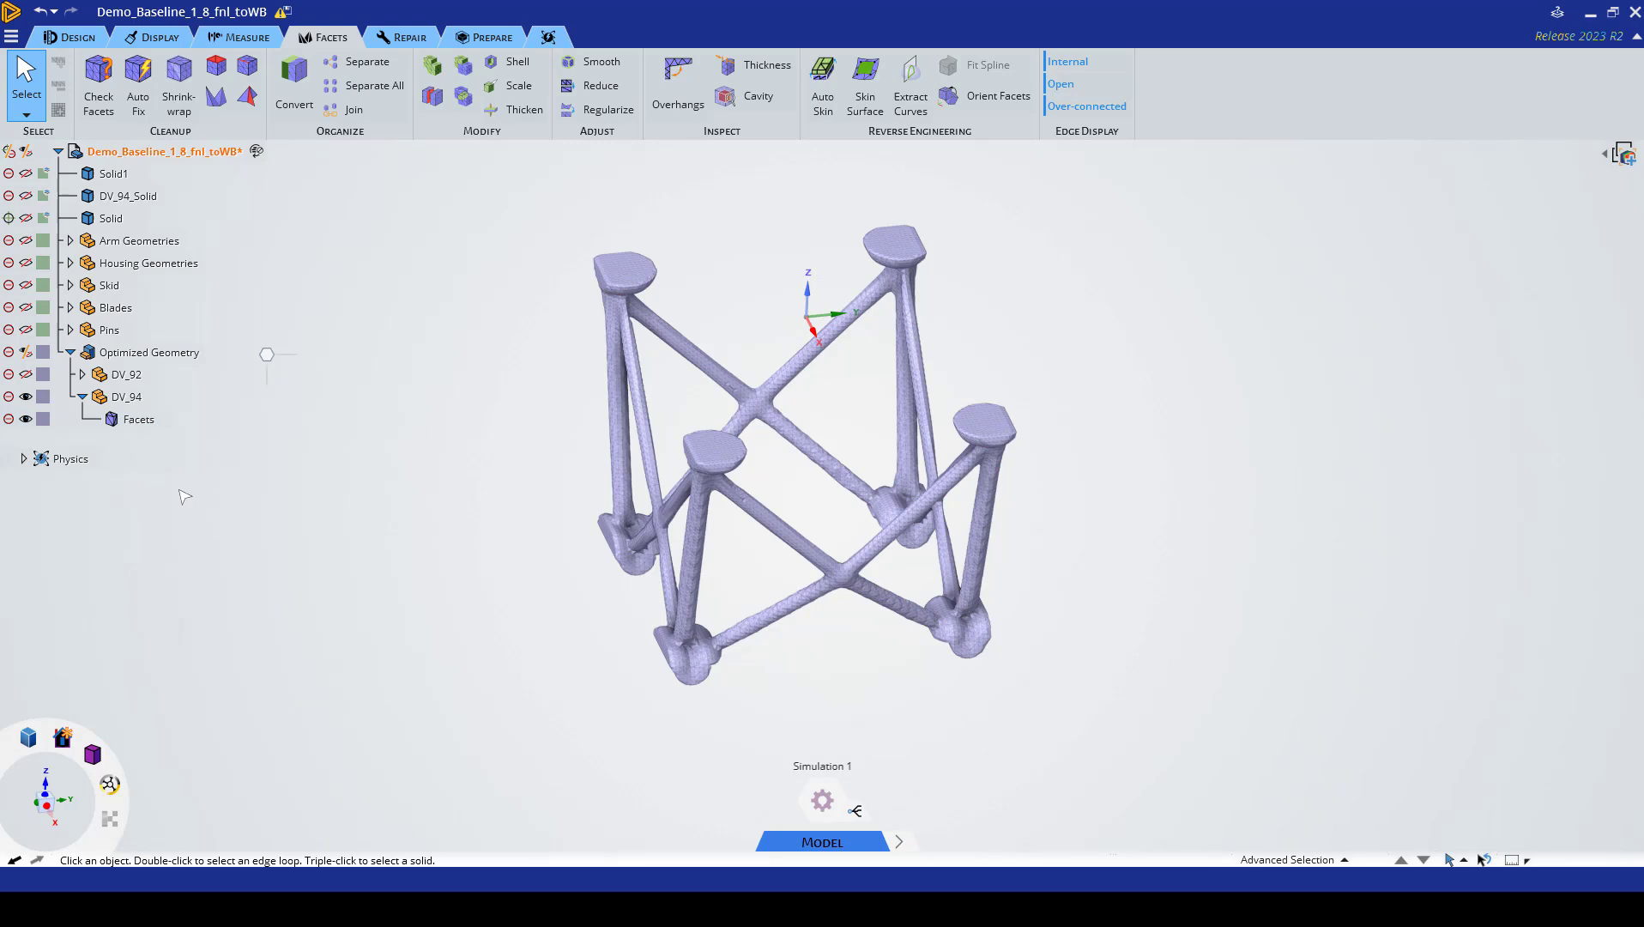
key(ctrl+v)
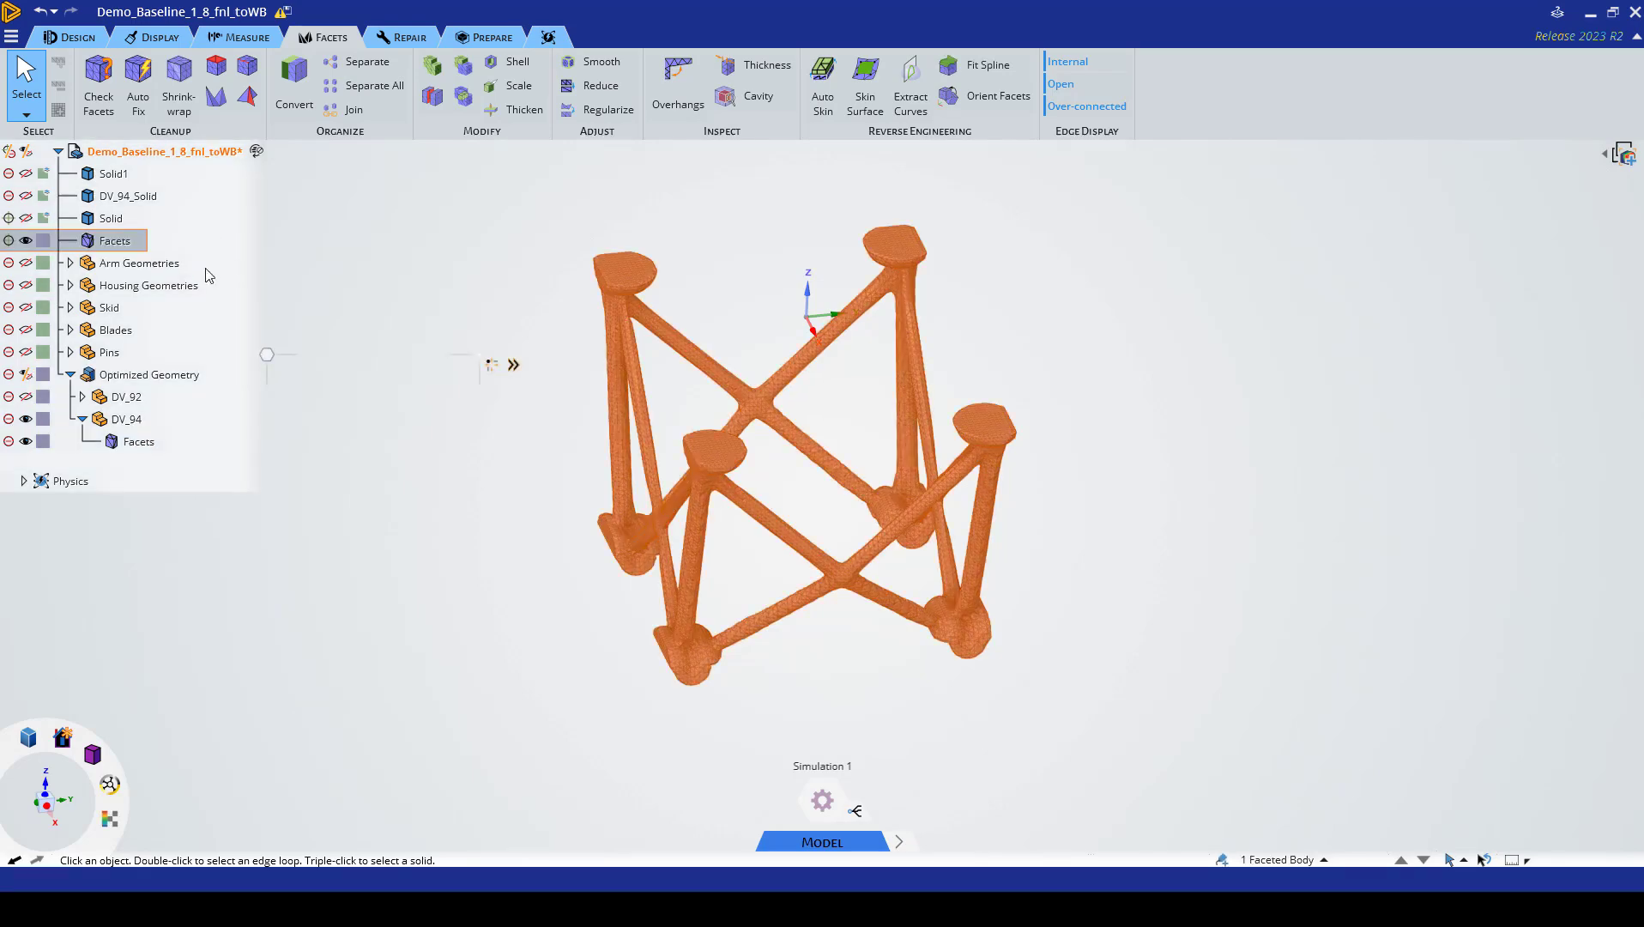
click(120, 420)
click(129, 376)
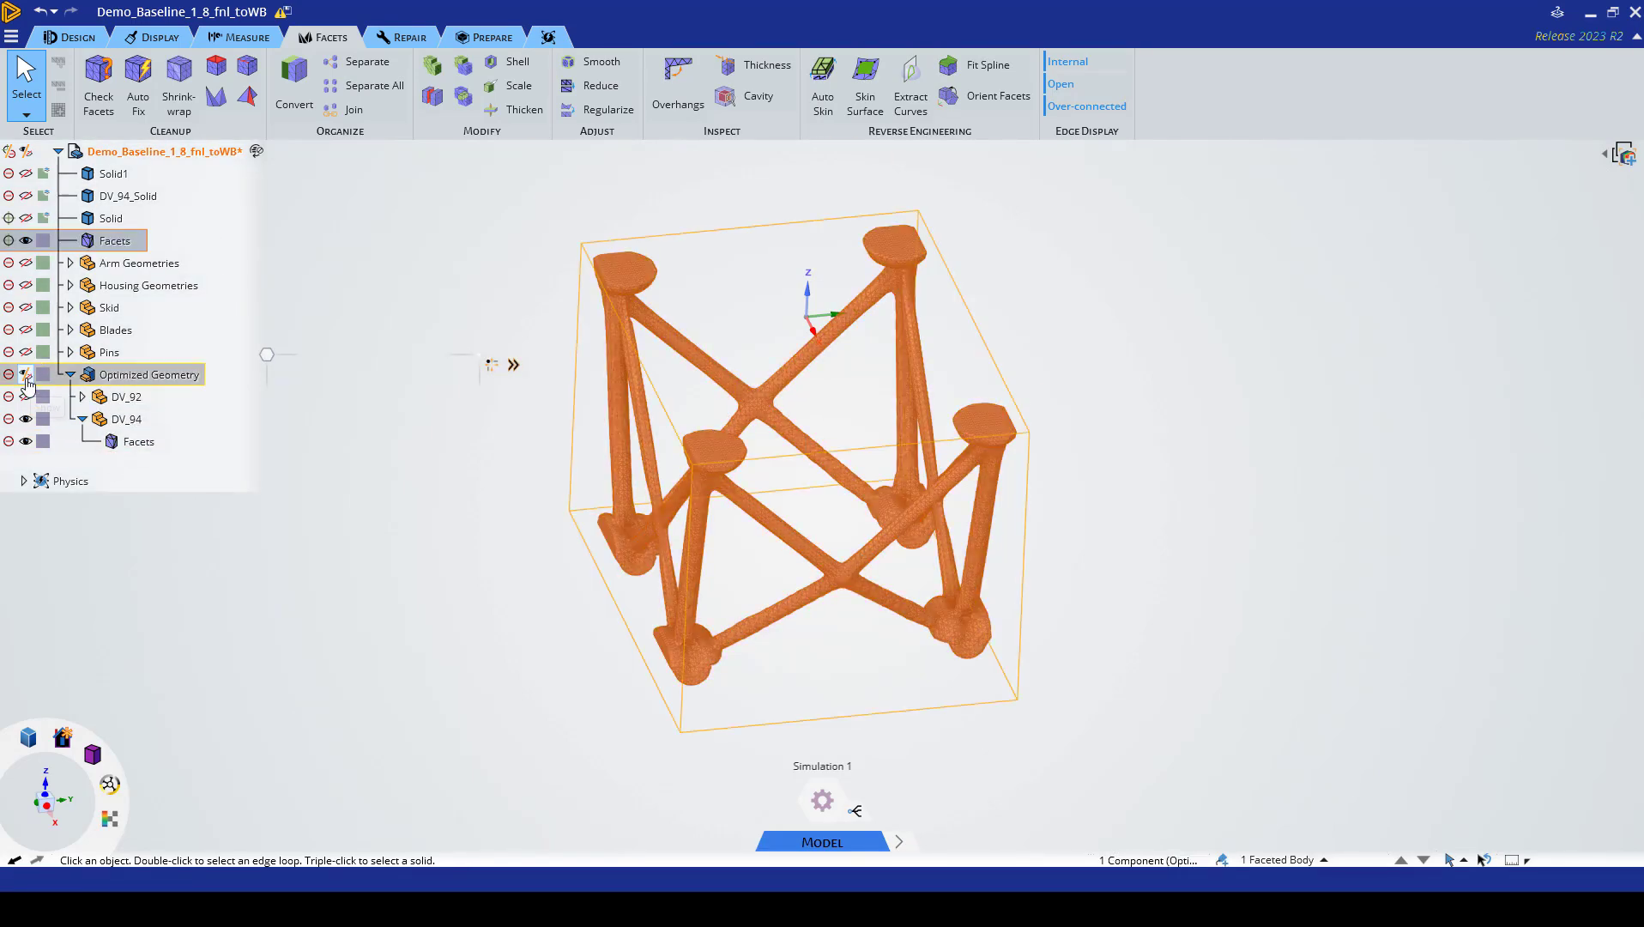
click(26, 375)
- Select the new top-level Facets body and hide the Optimized Geometry group
click(127, 243)
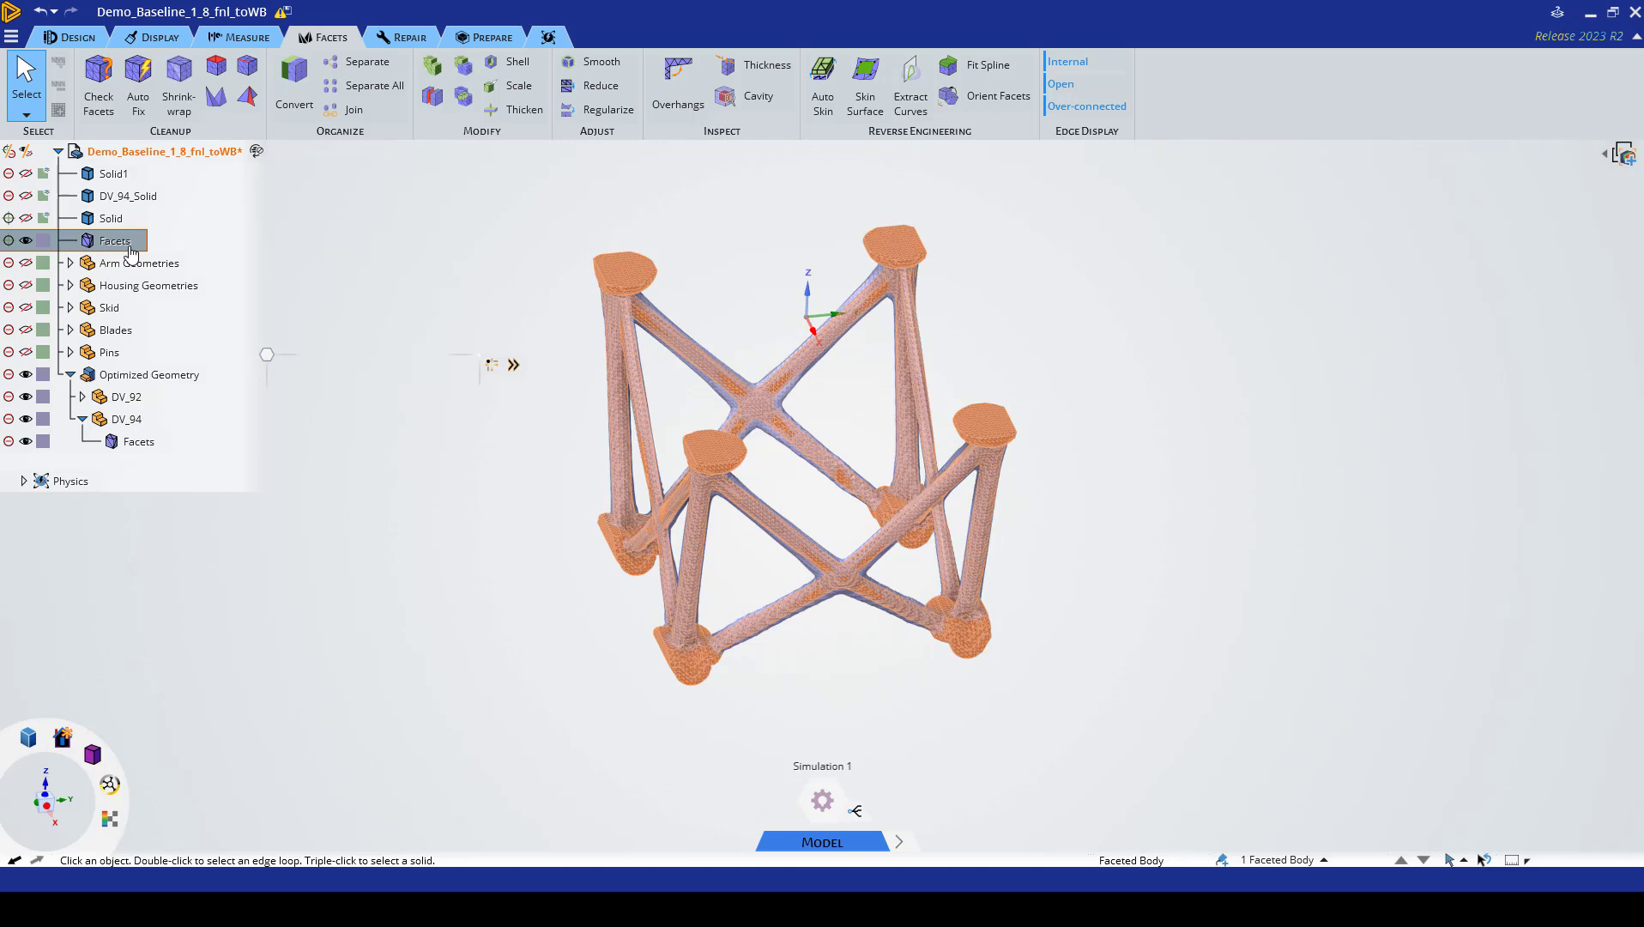
right_click(130, 247)
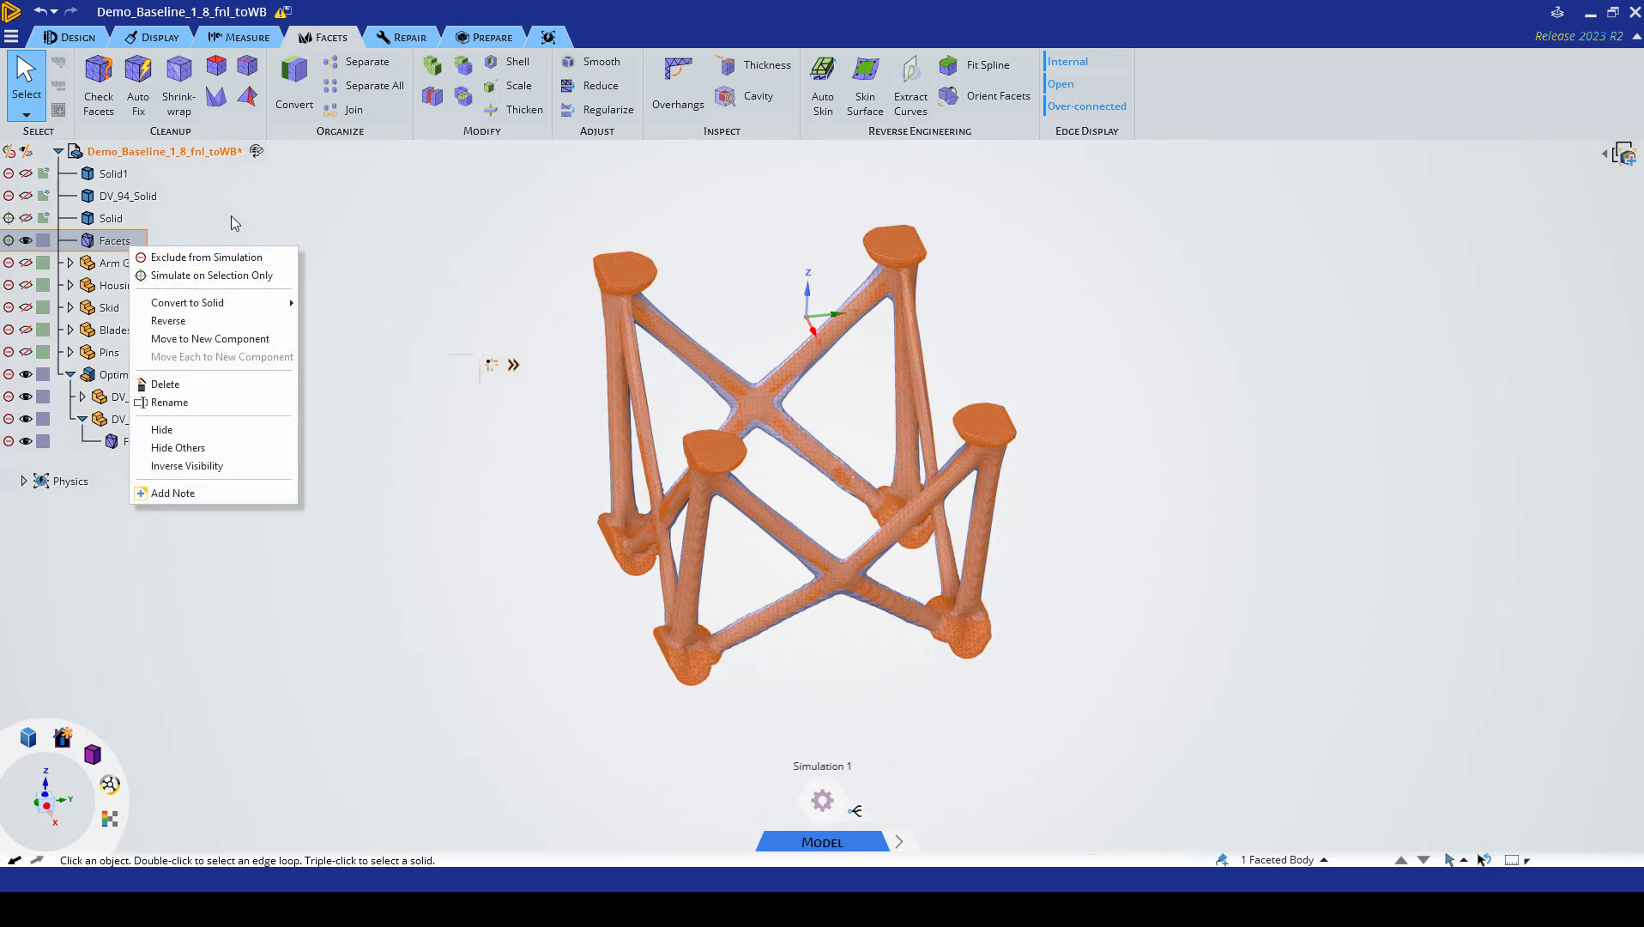
key(Escape)
click(129, 247)
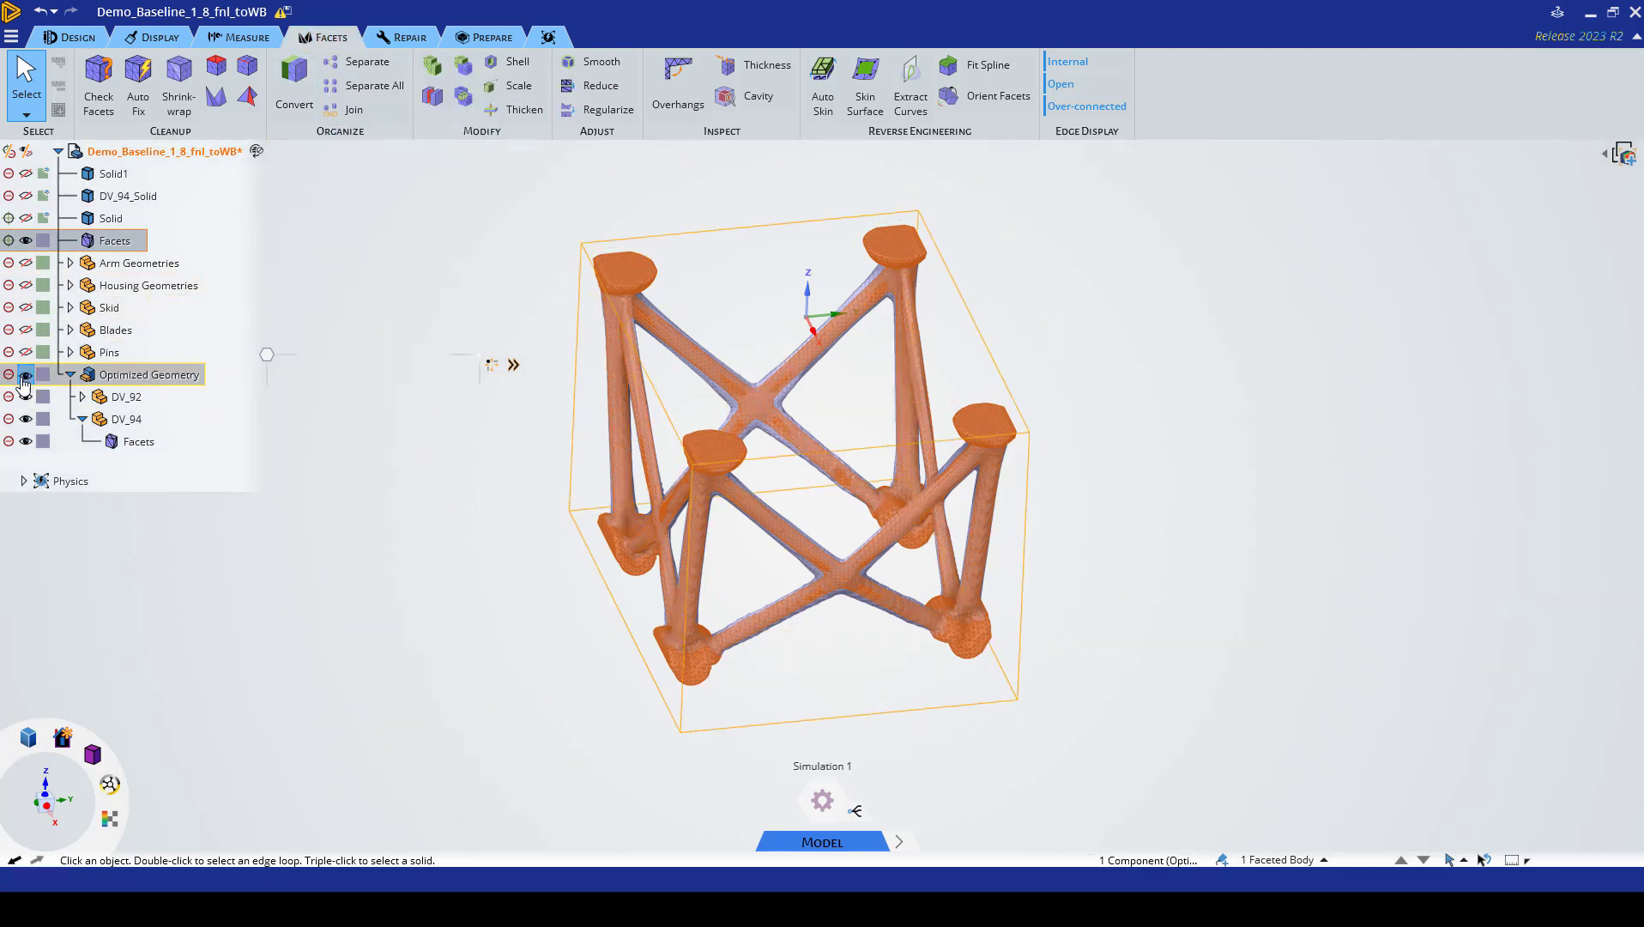
click(26, 375)
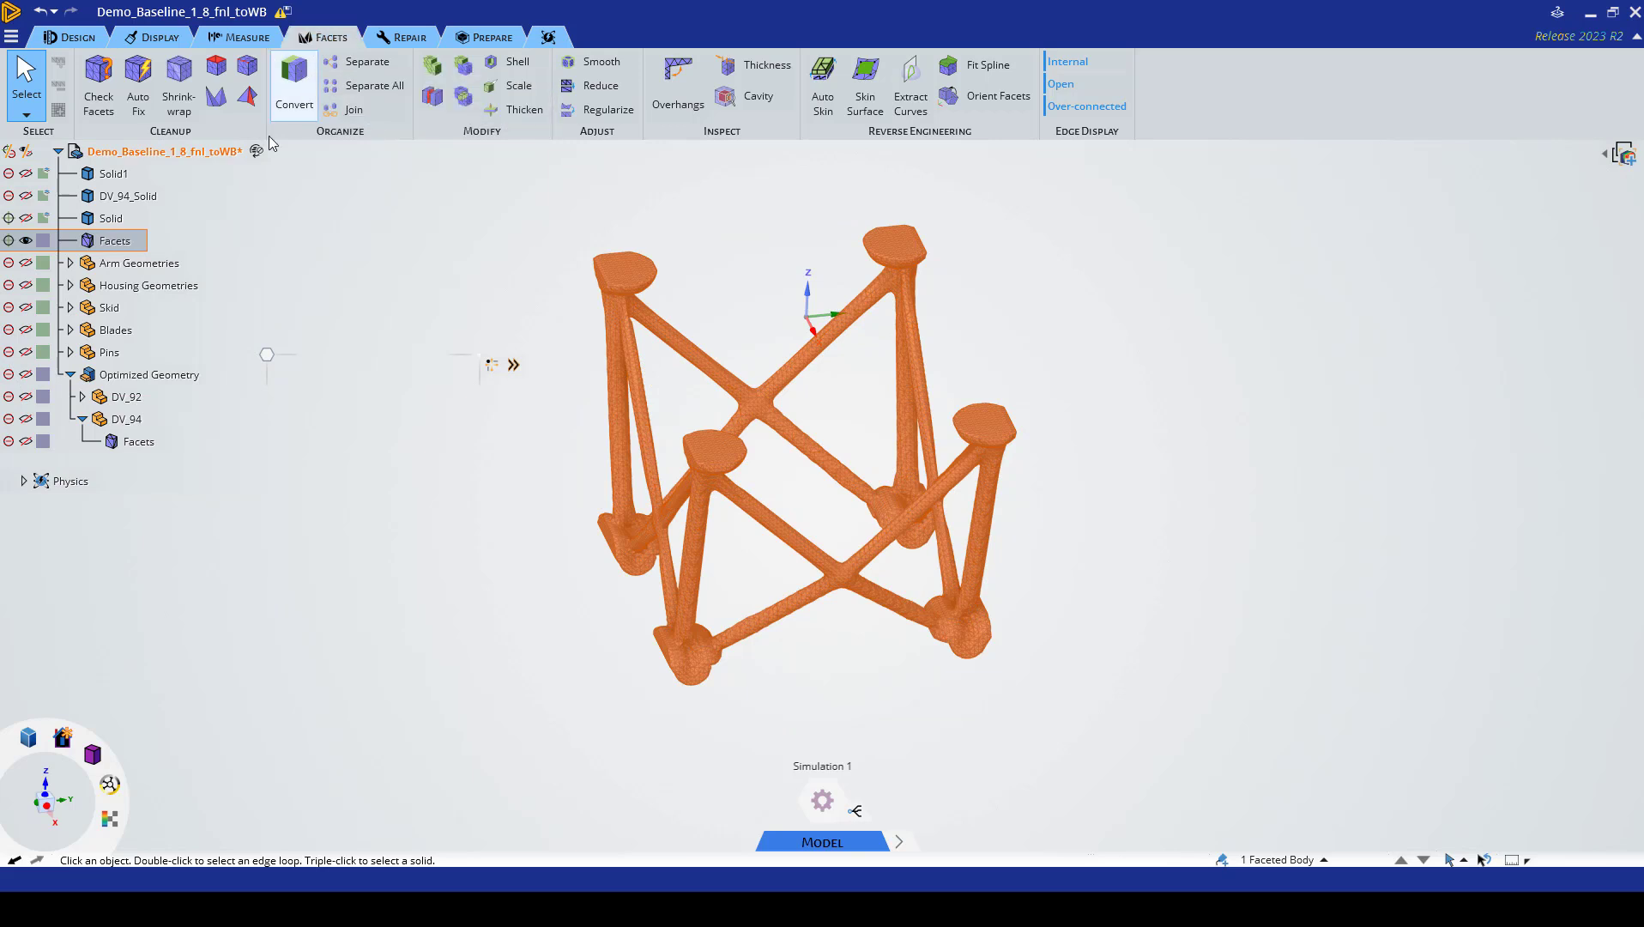
- Start a Shrinkwrap of the top-level Facets body at 2 mm size
click(183, 96)
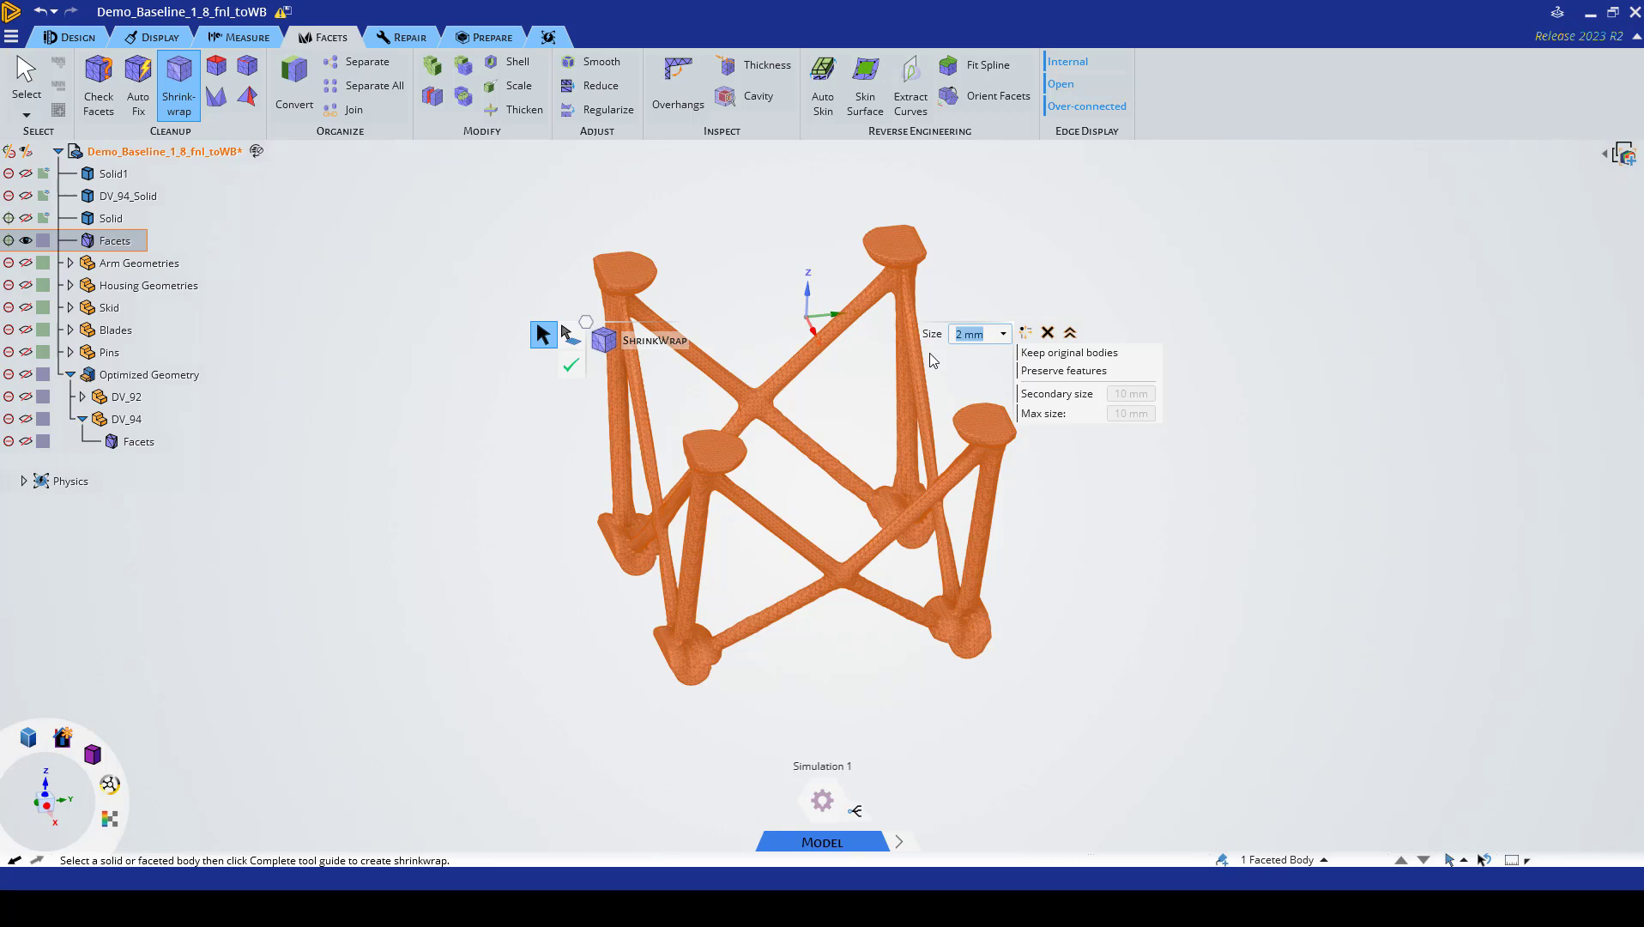
- Apply a first 2 mm shrink-wrap, back out of it, and inspect a lattice junction
click(571, 369)
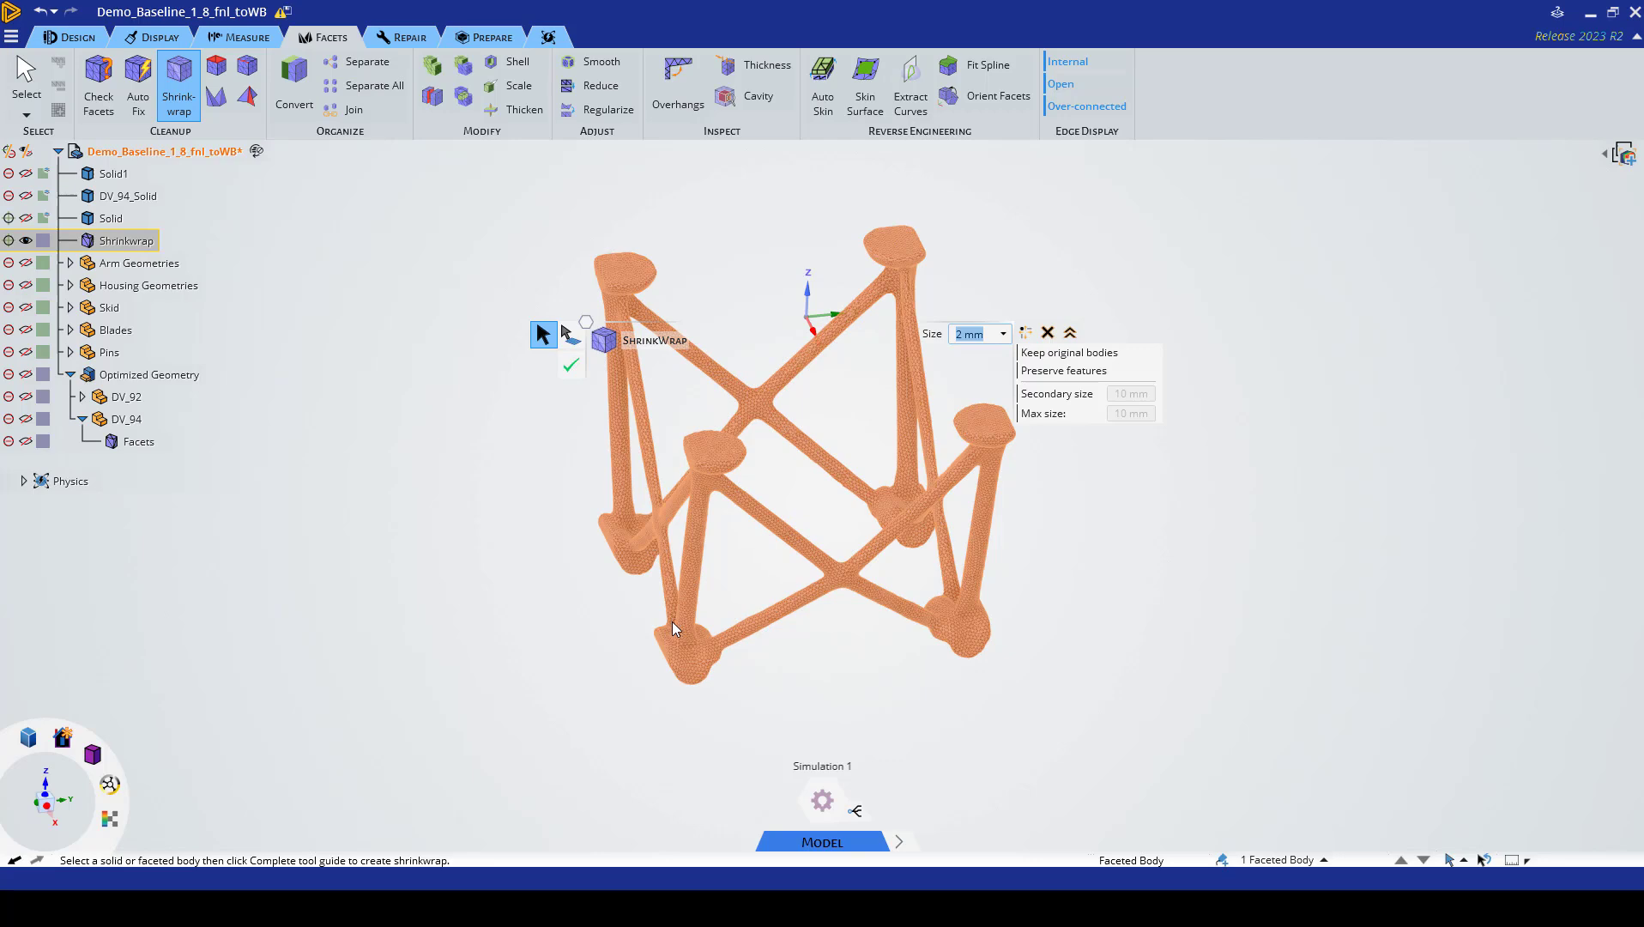
scroll(660, 536, up, 10)
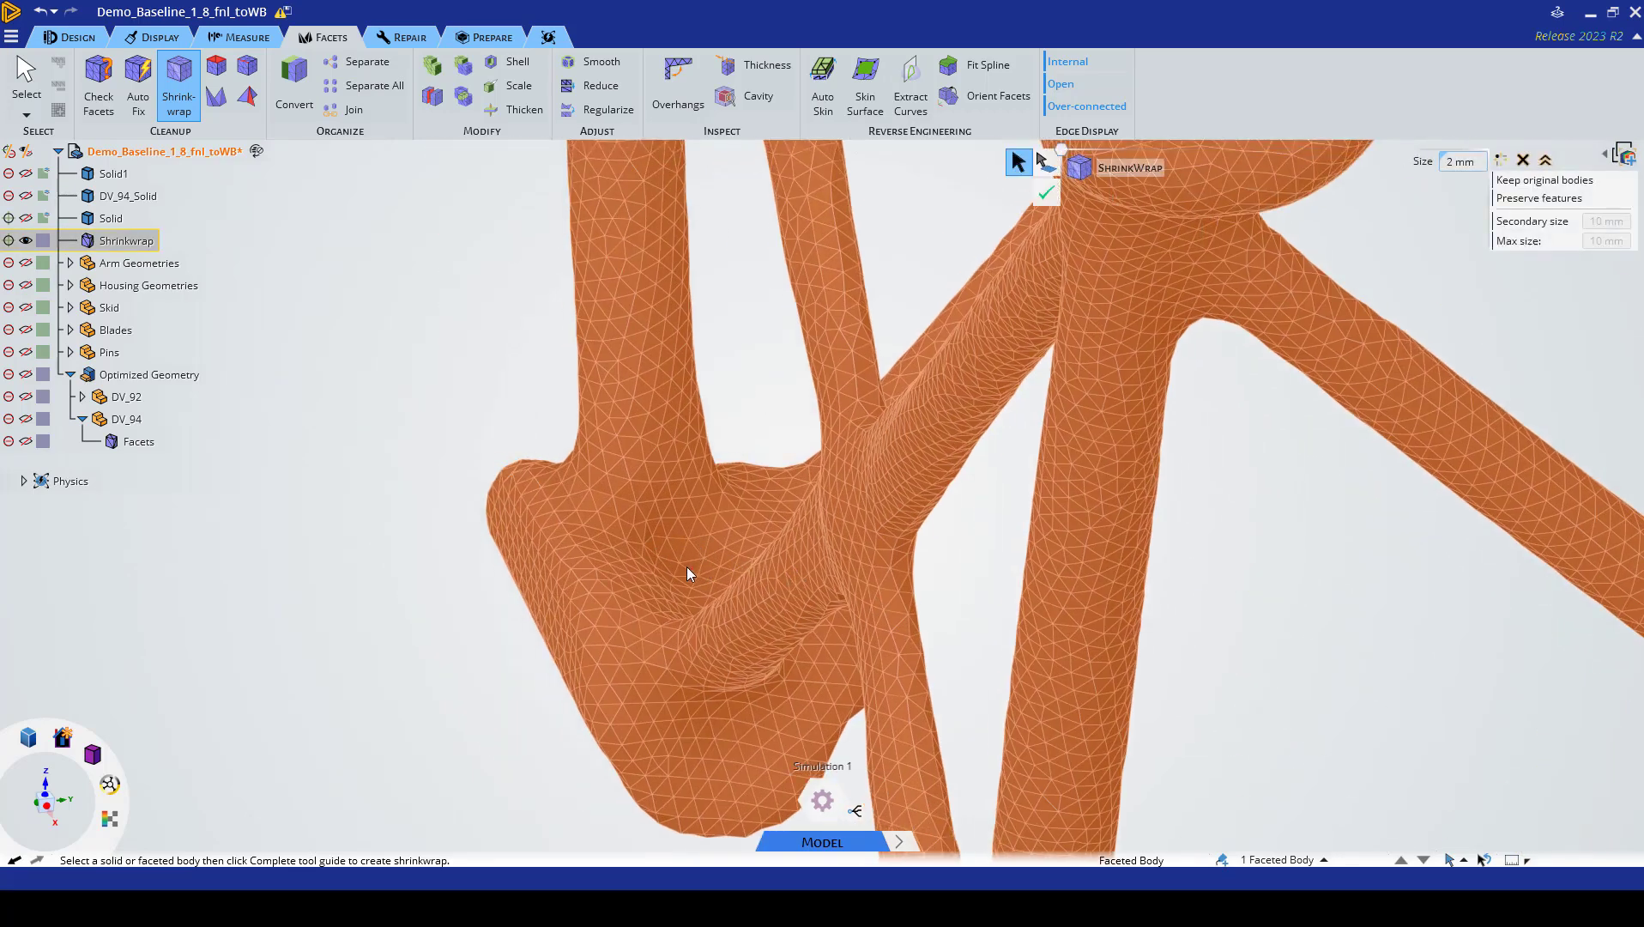
click(471, 612)
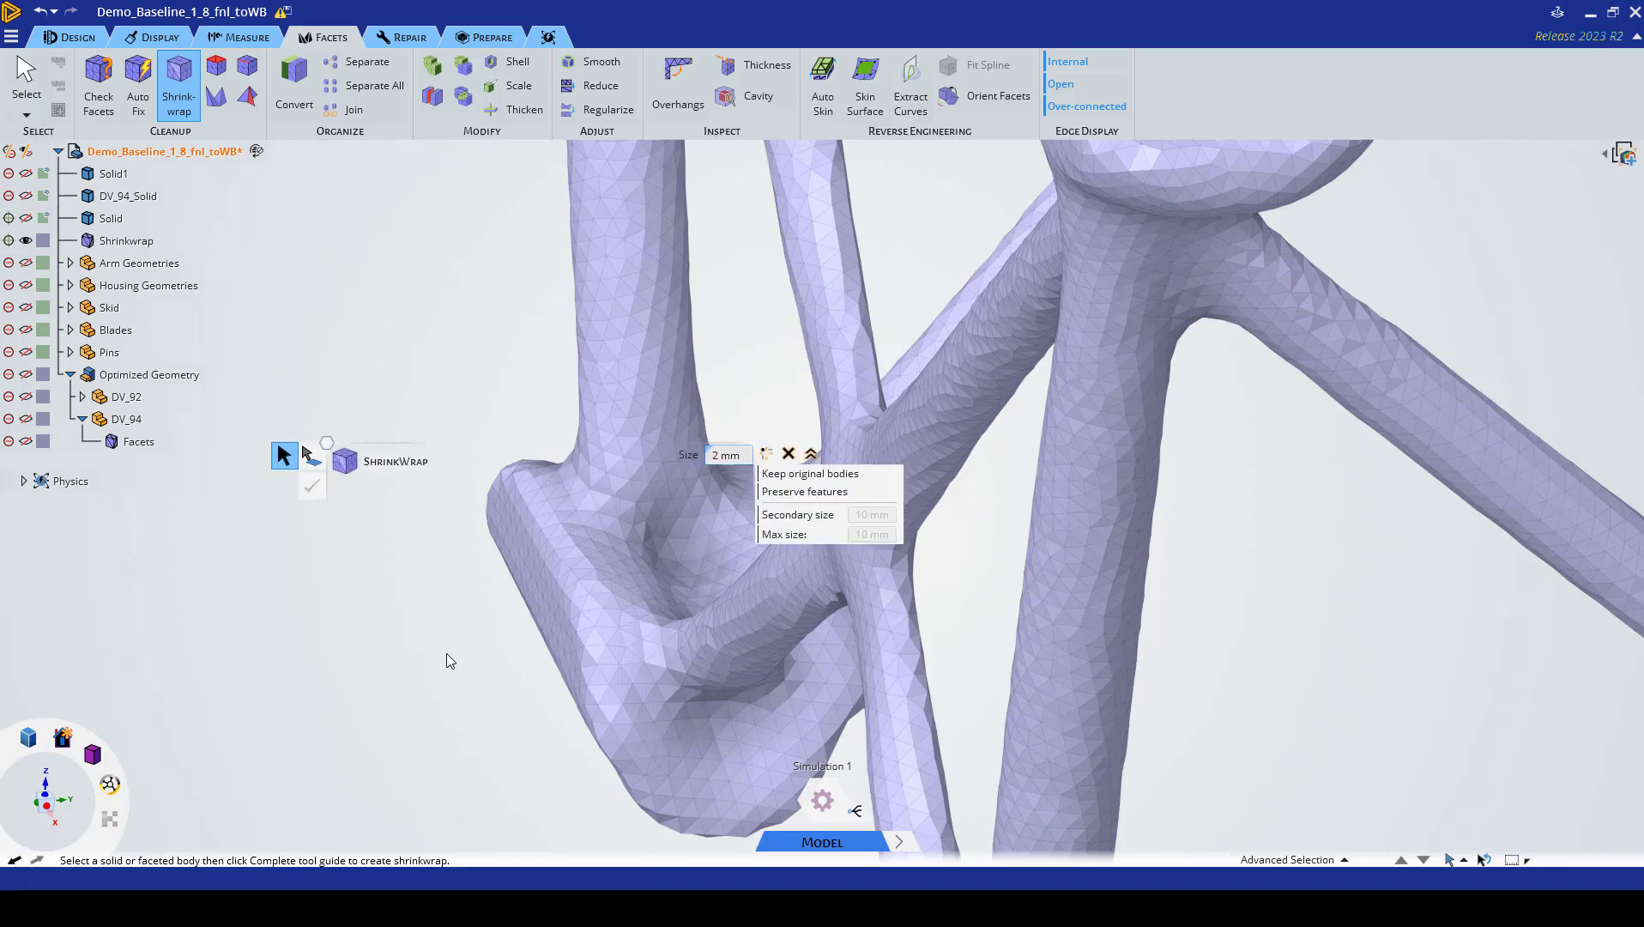
key(Escape)
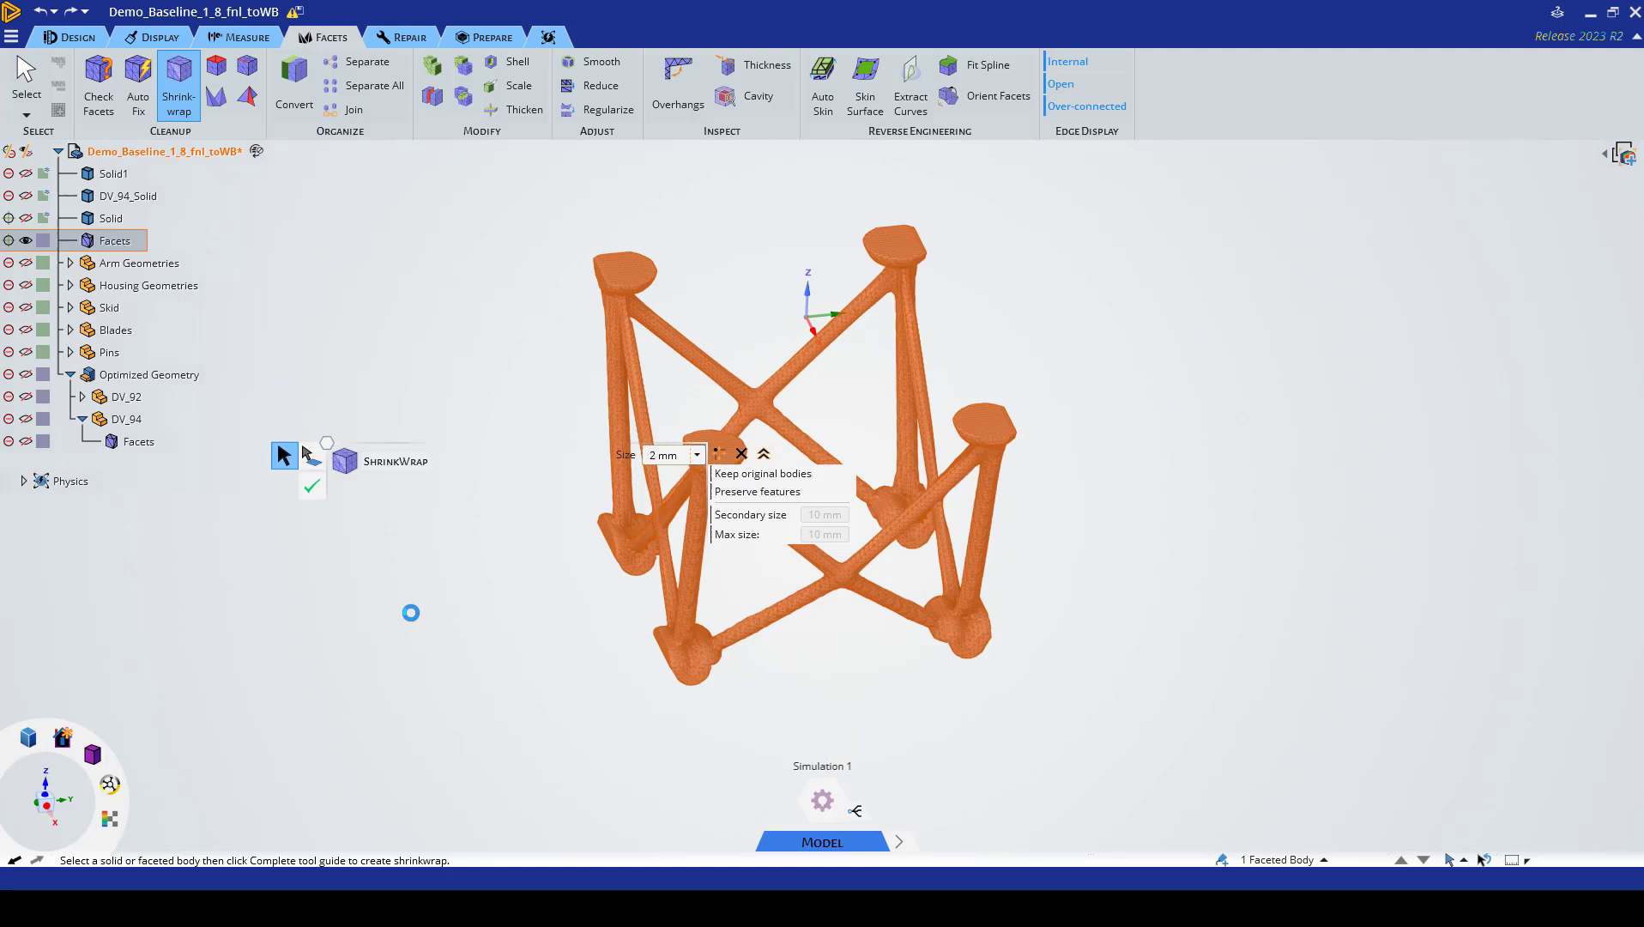
scroll(619, 540, up, 4)
scroll(631, 509, up, 8)
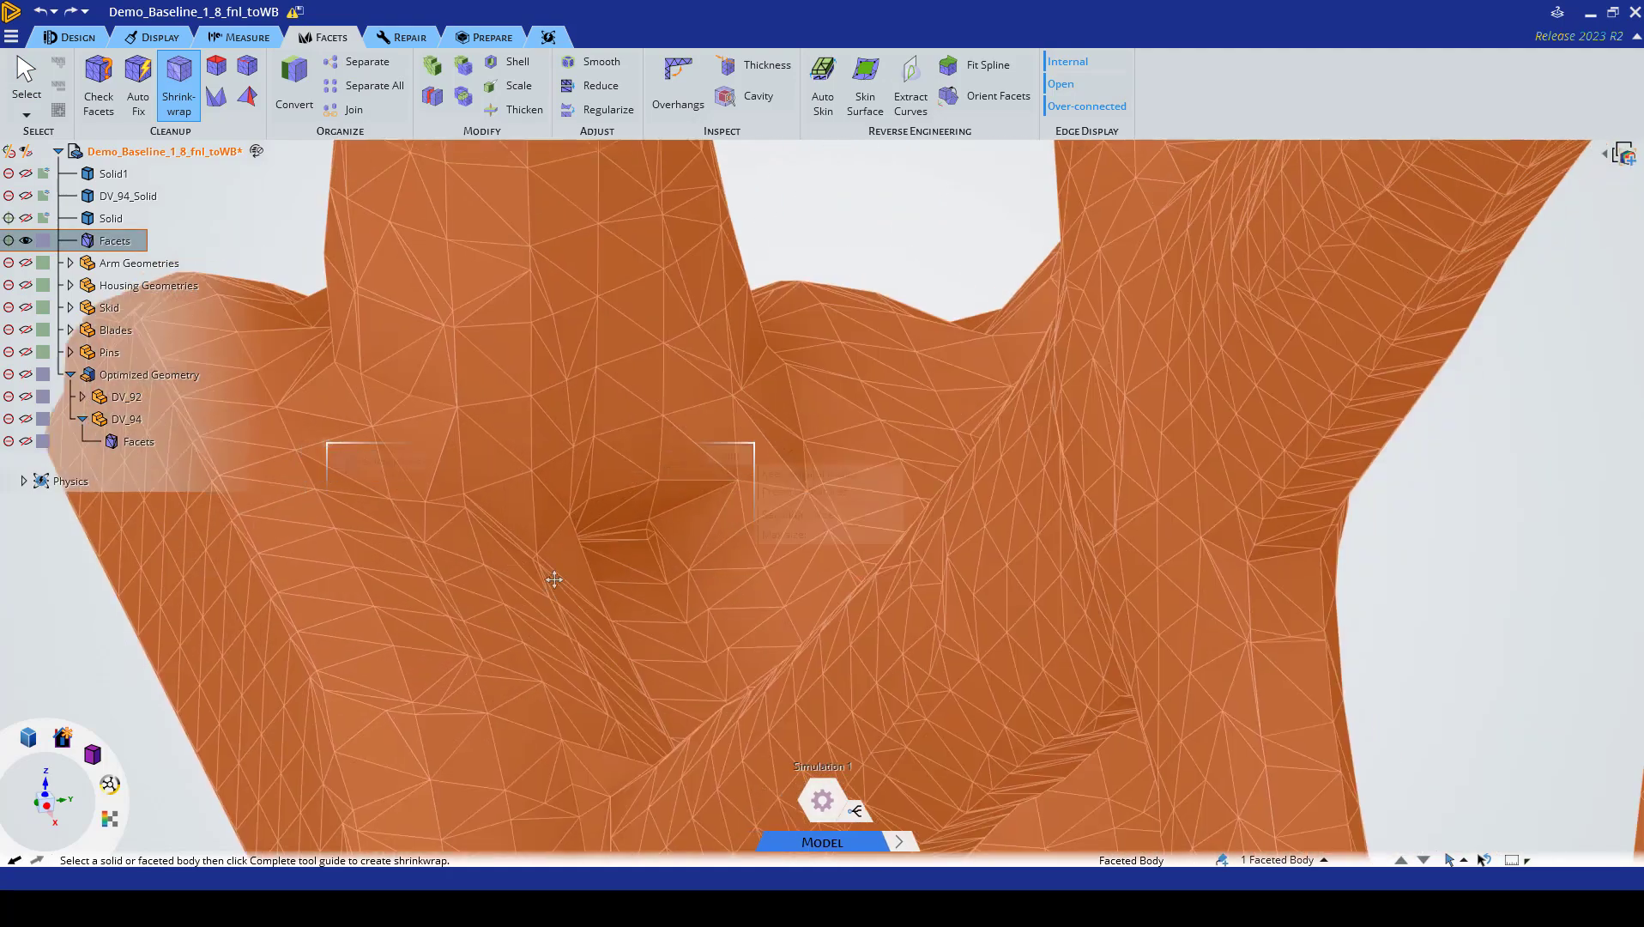
shift+middle_drag(554, 579, 566, 556)
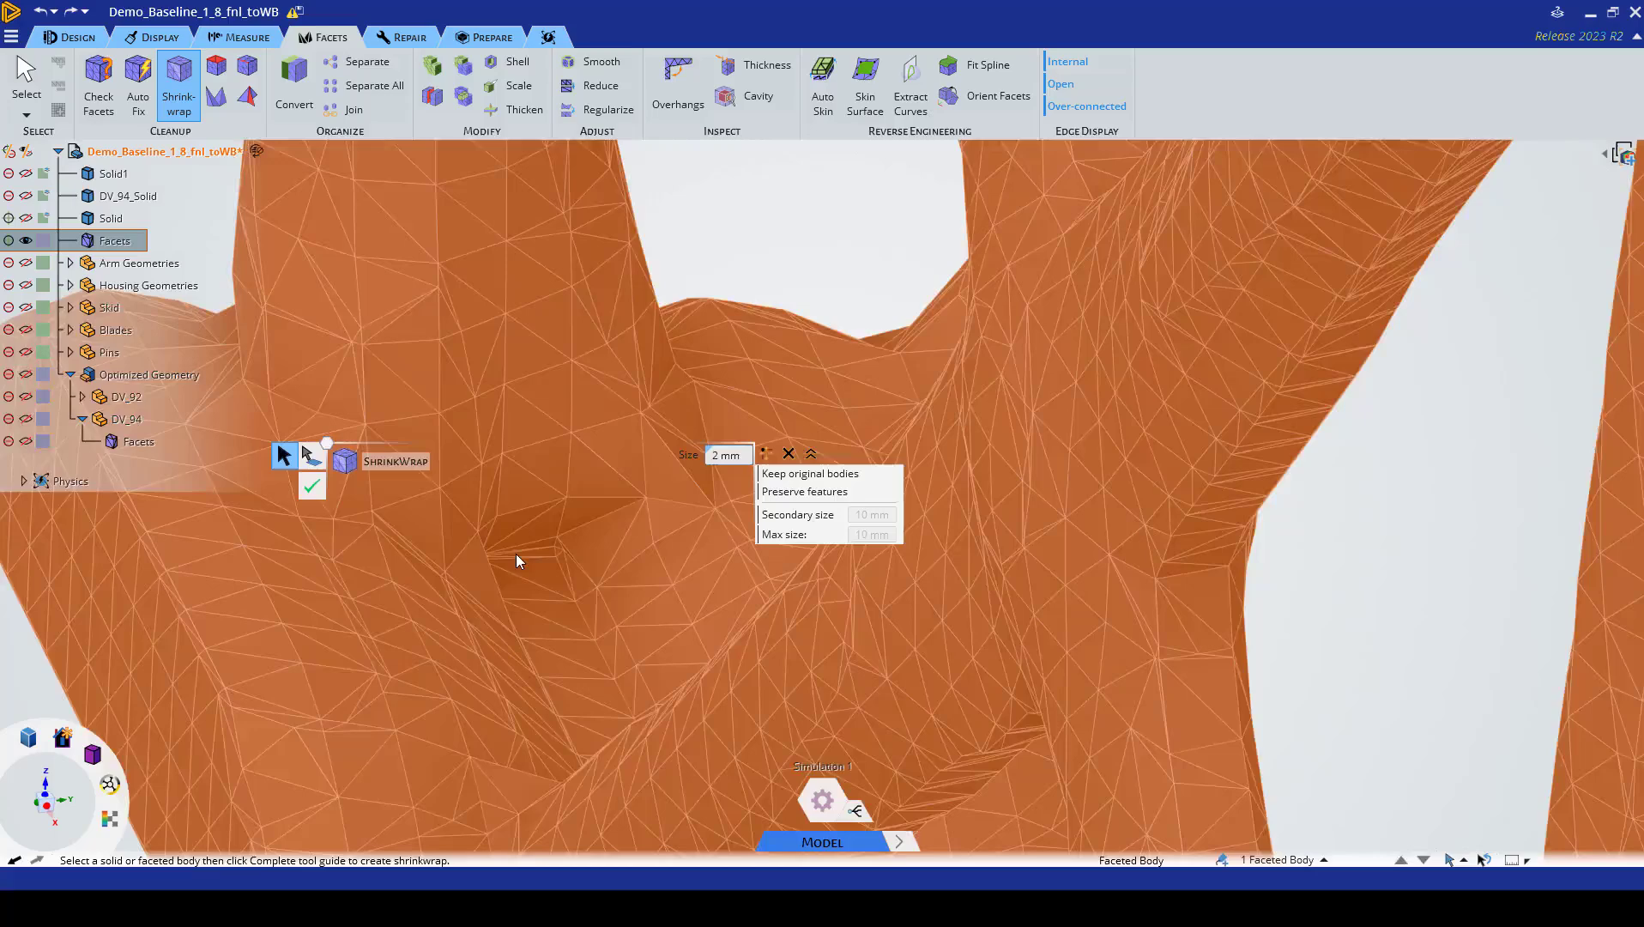
scroll(517, 556, down, 5)
scroll(601, 611, down, 10)
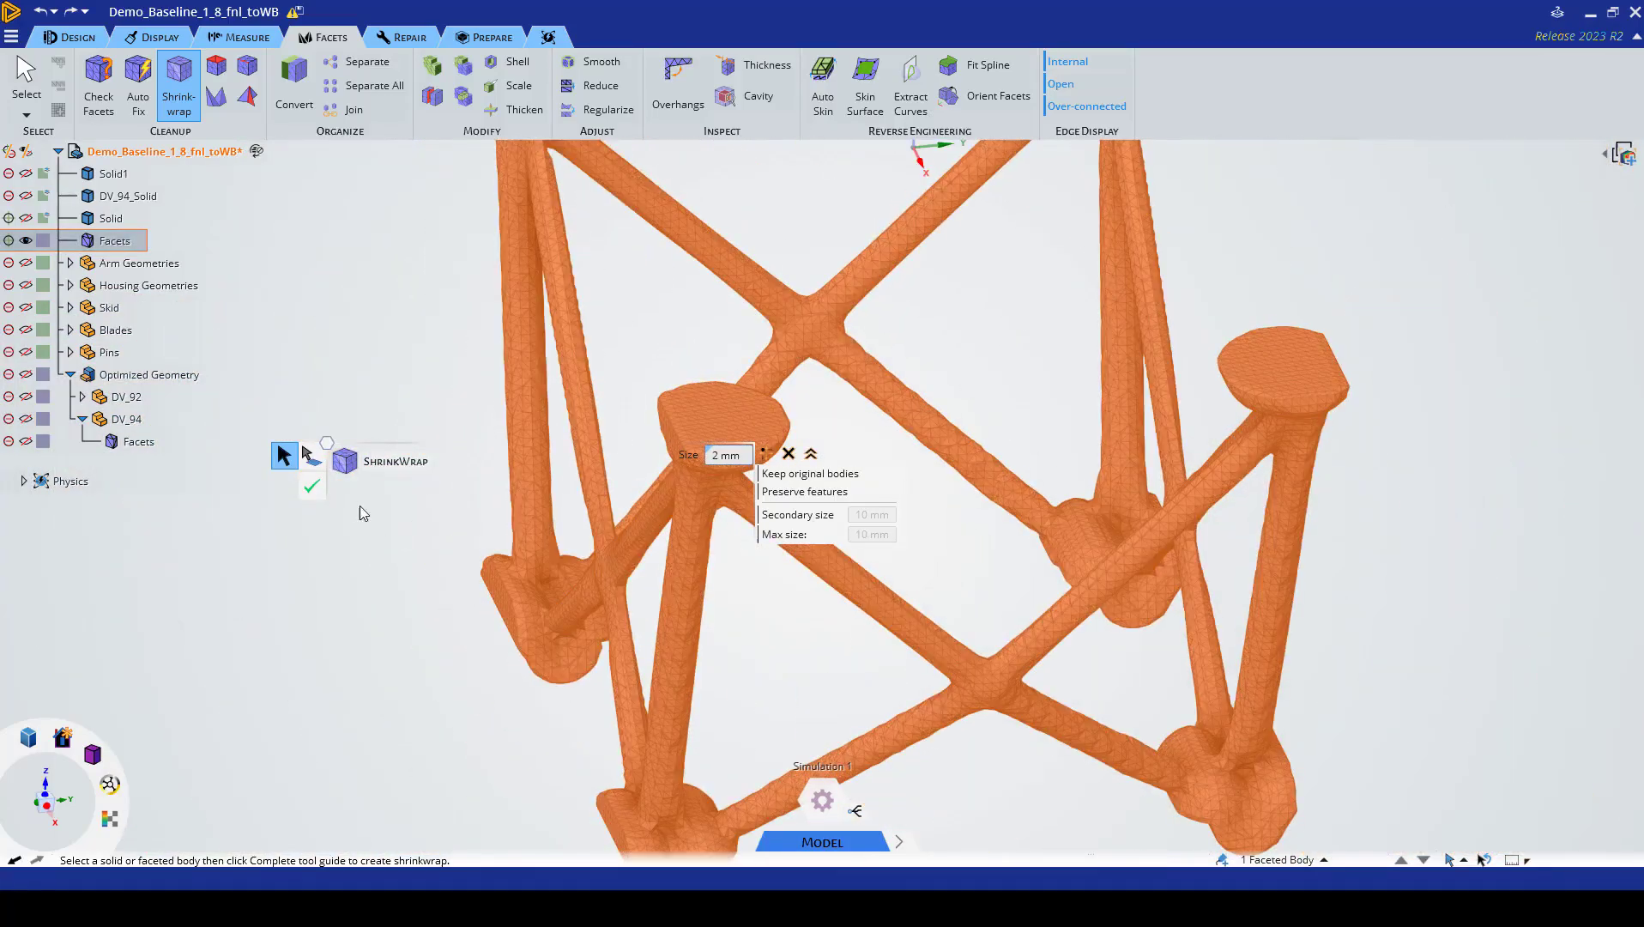
- Run the 2 mm shrink-wrap, check the resulting Shrinkwrap body, and zoom to extents
click(313, 487)
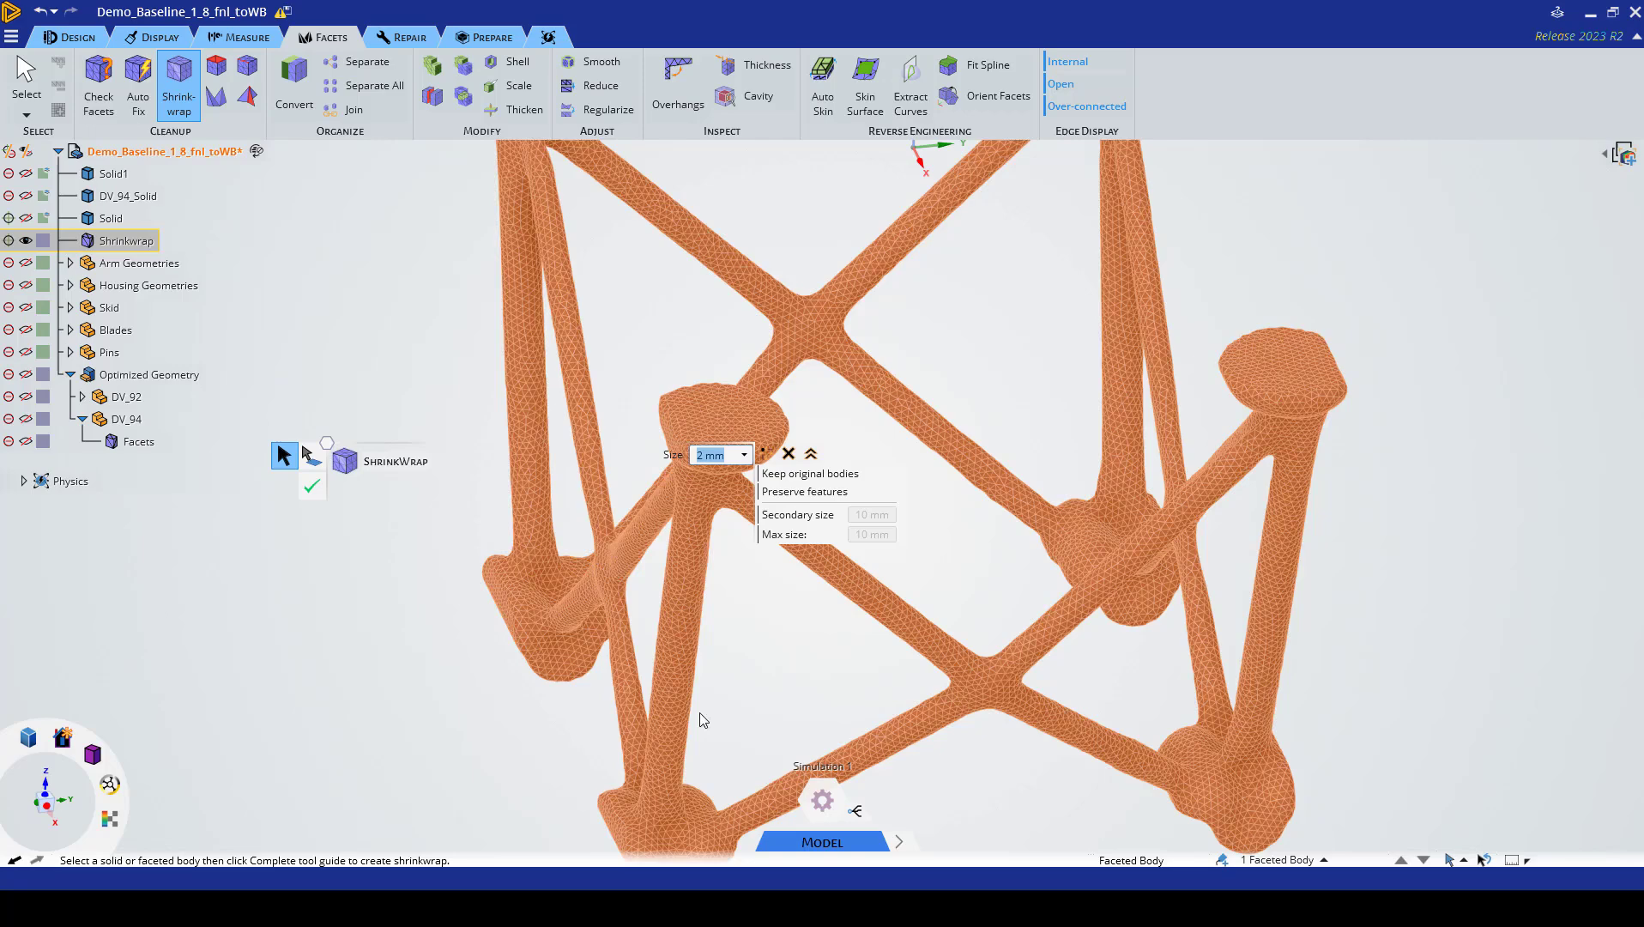
scroll(668, 721, down, 5)
middle_drag(660, 713, 605, 615)
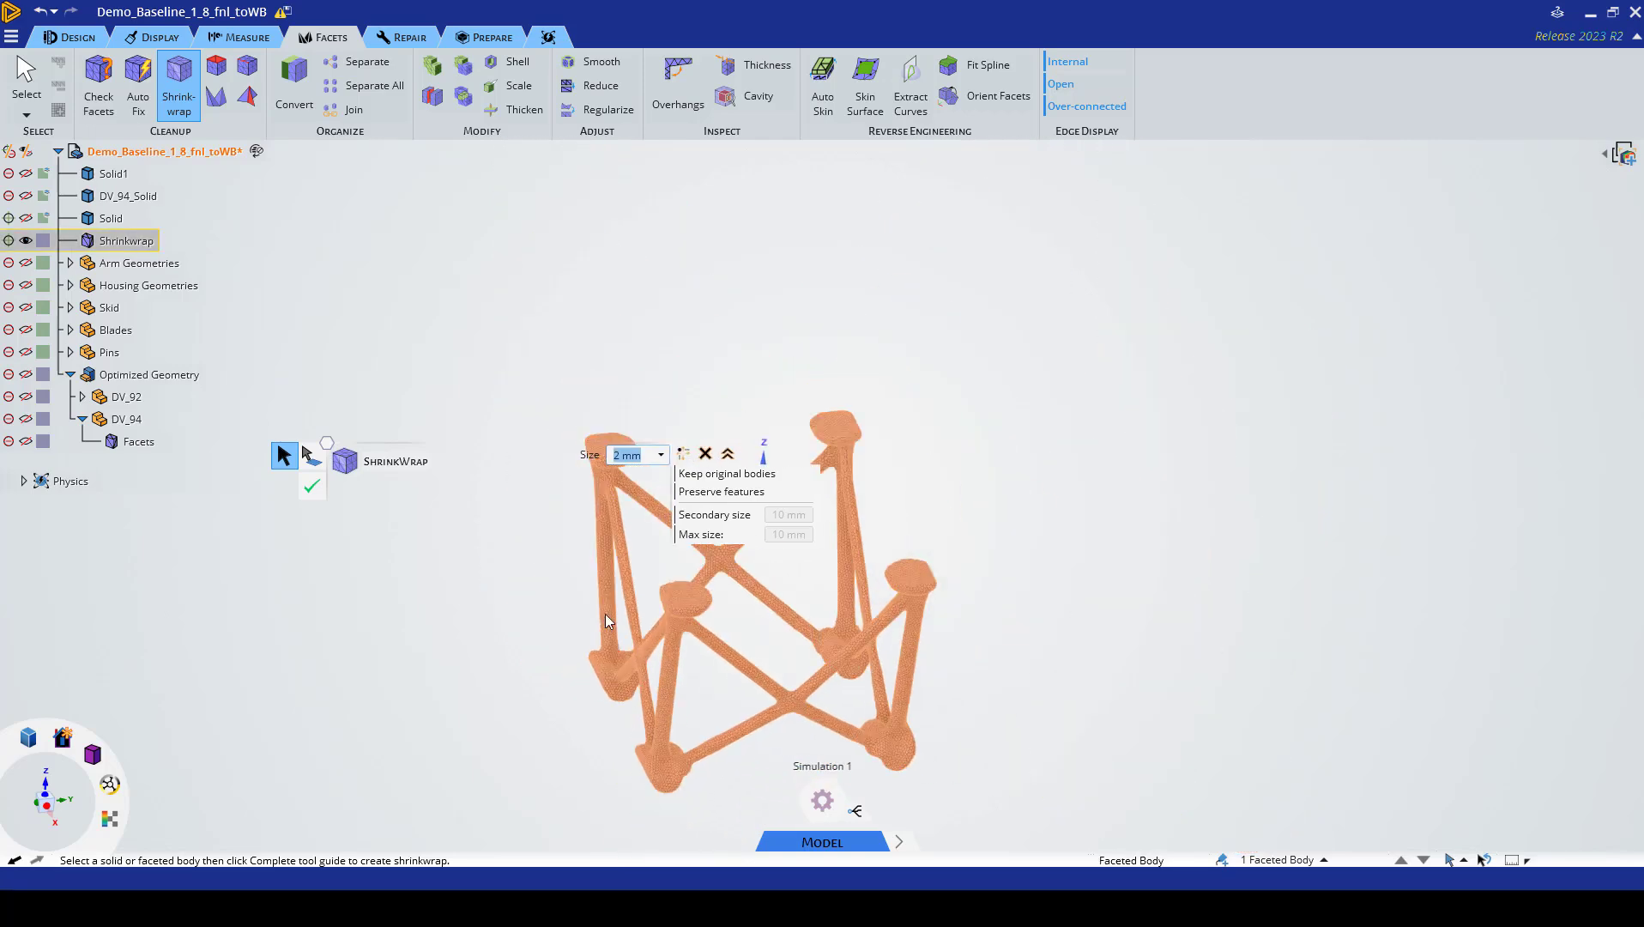
click(565, 652)
click(626, 574)
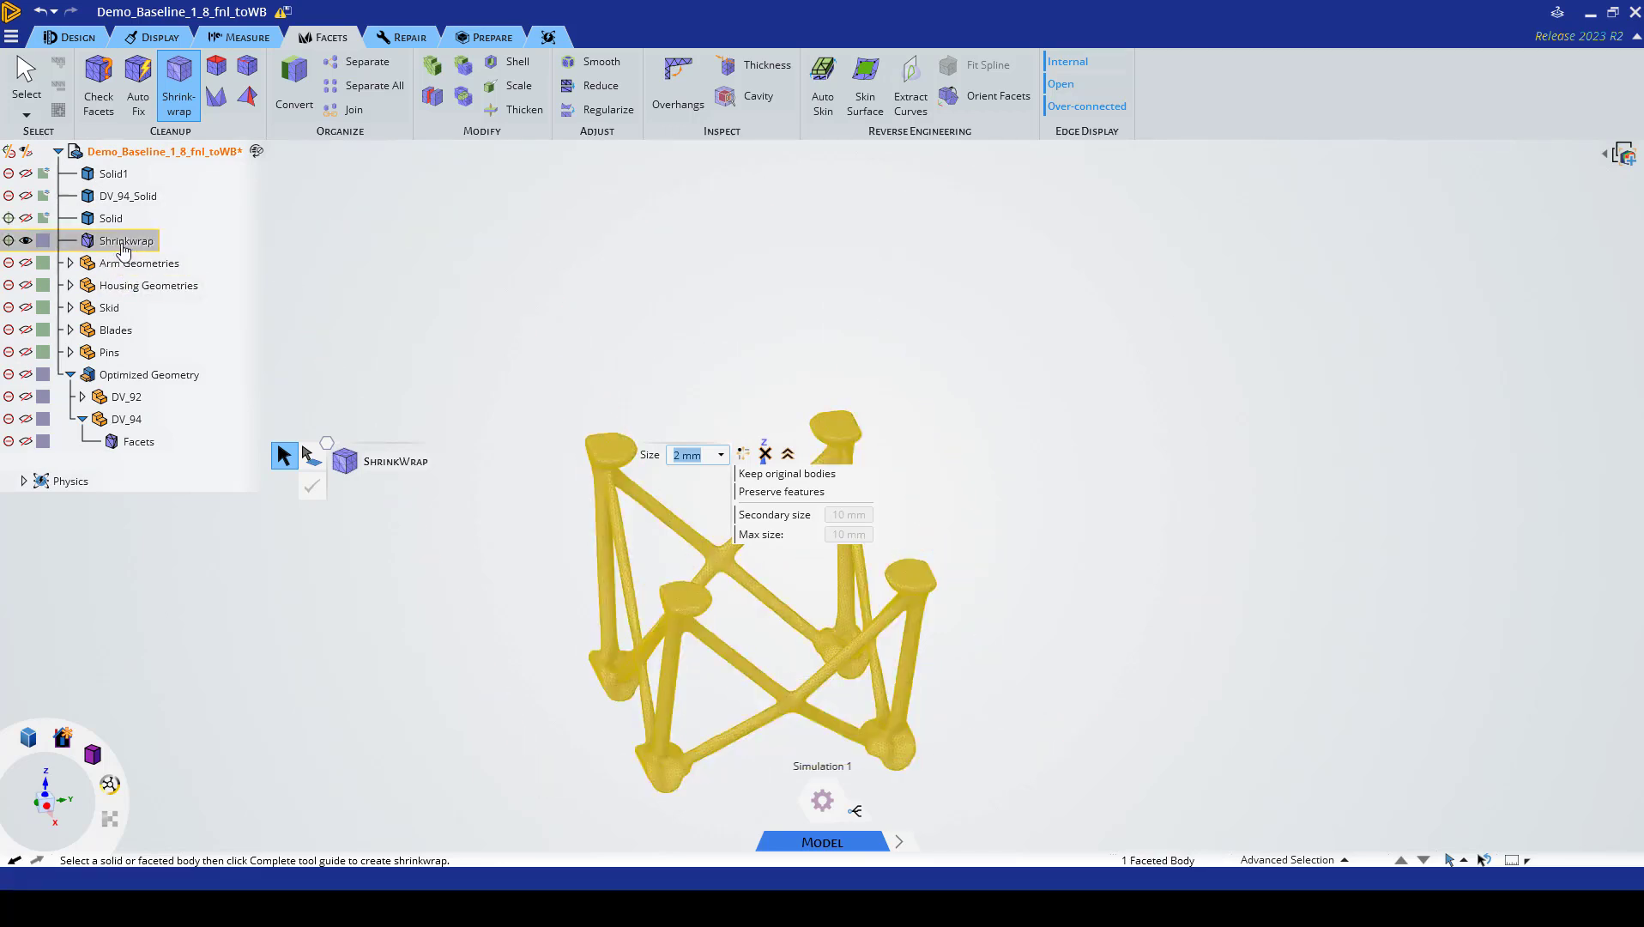
click(311, 261)
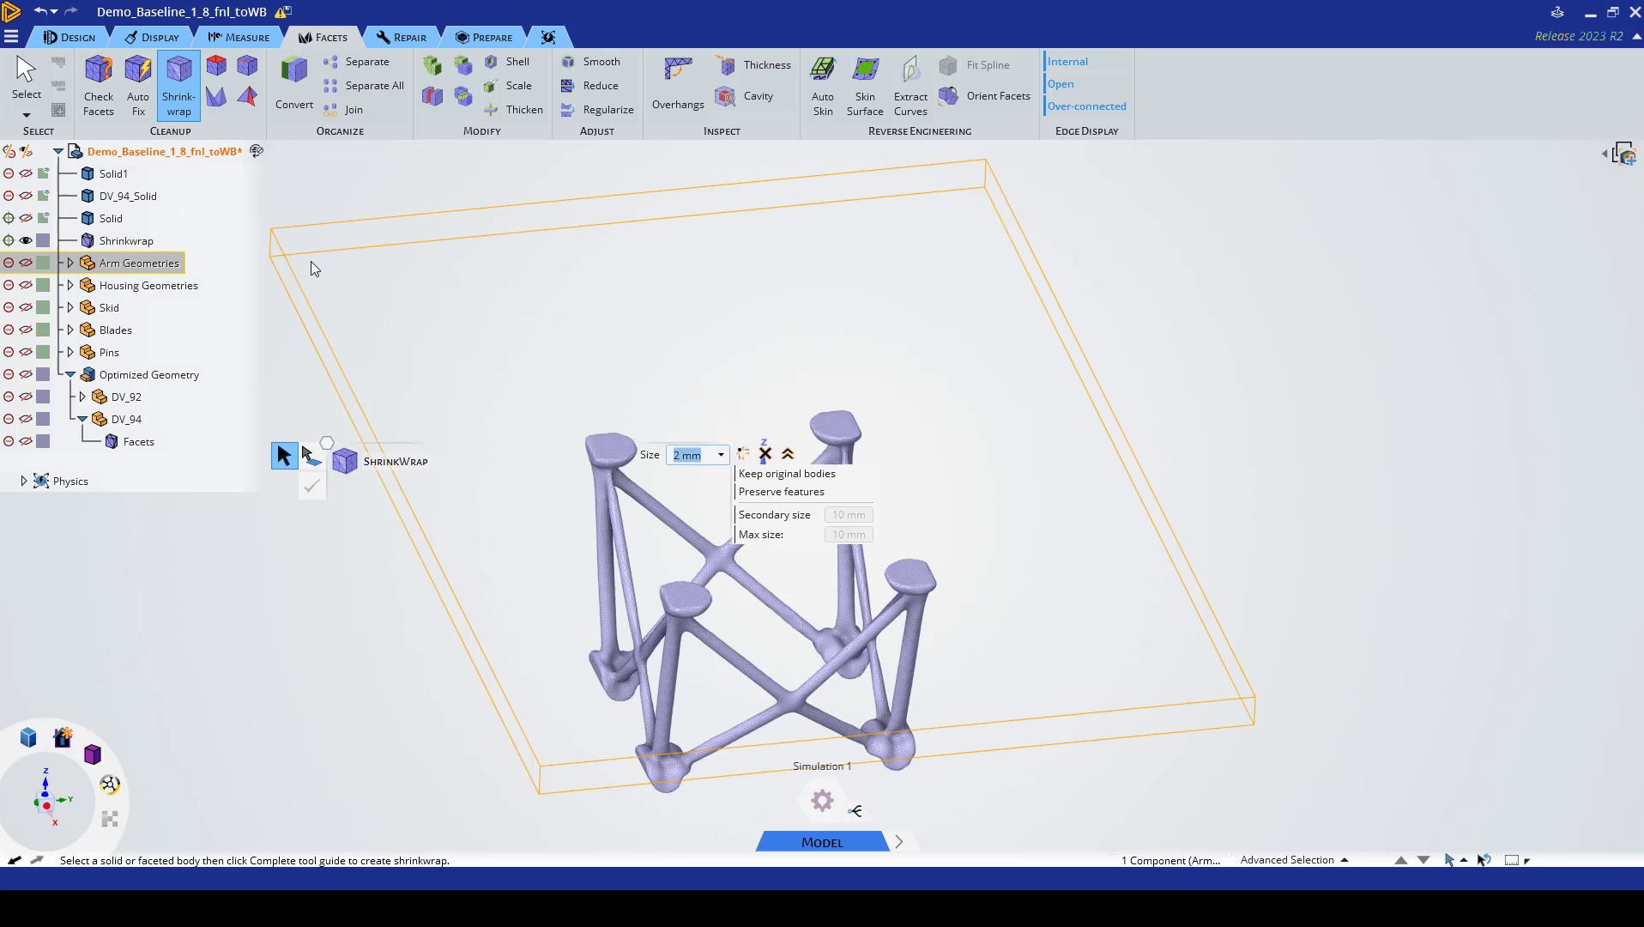
key(z)
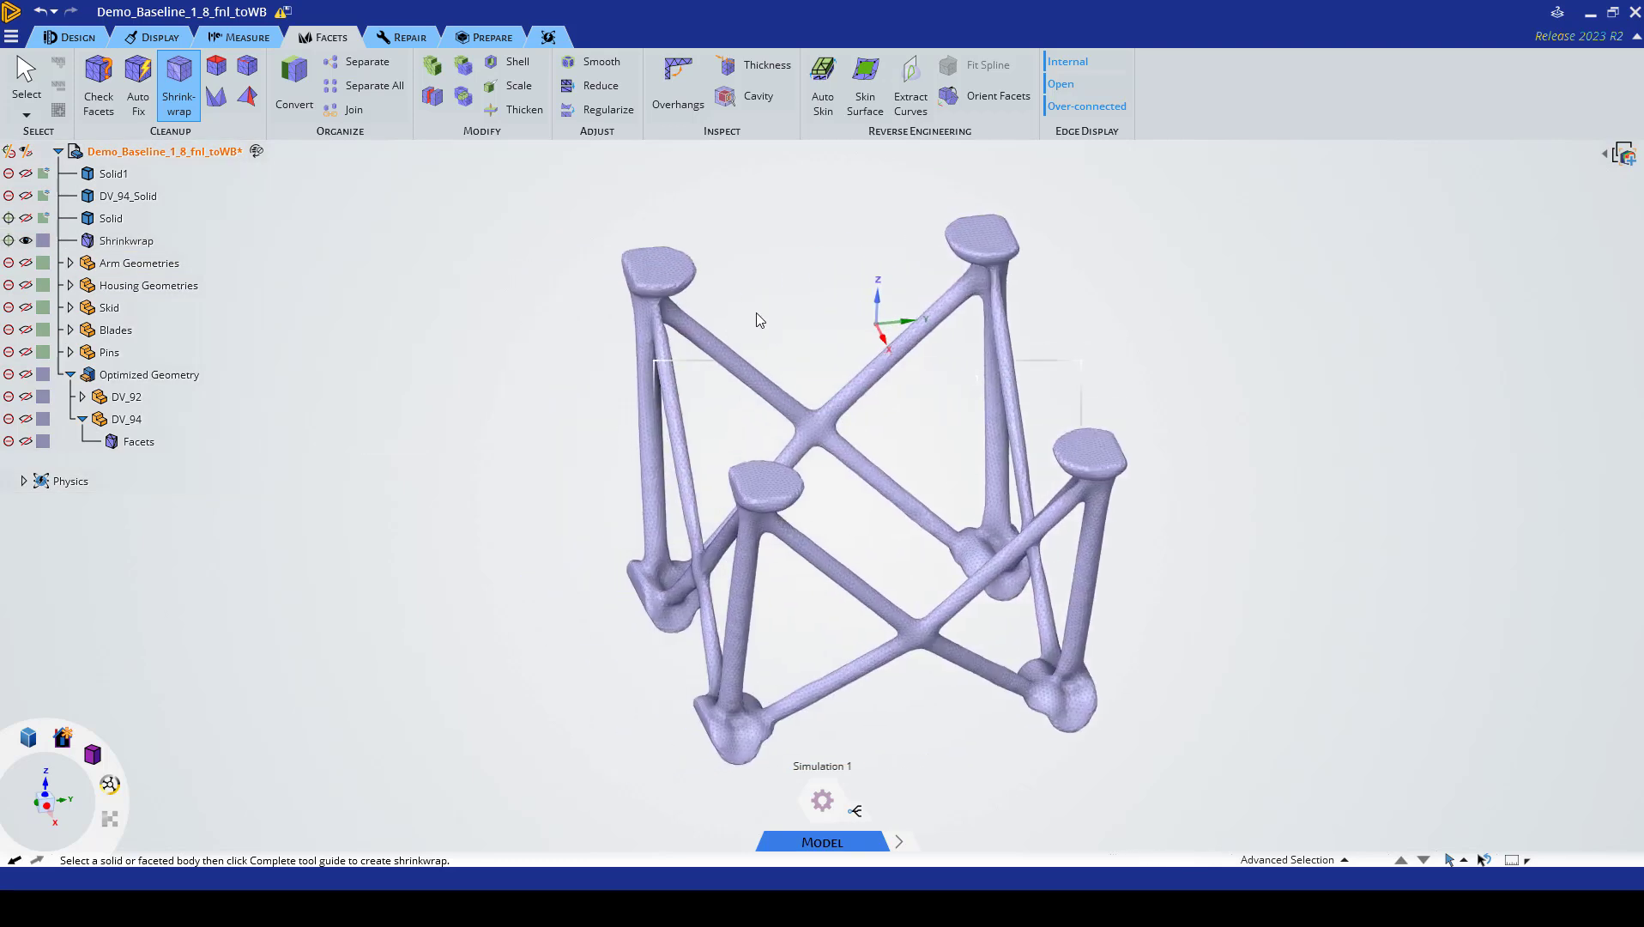
- Smooth the Shrinkwrap body with a 60° angle threshold
click(610, 66)
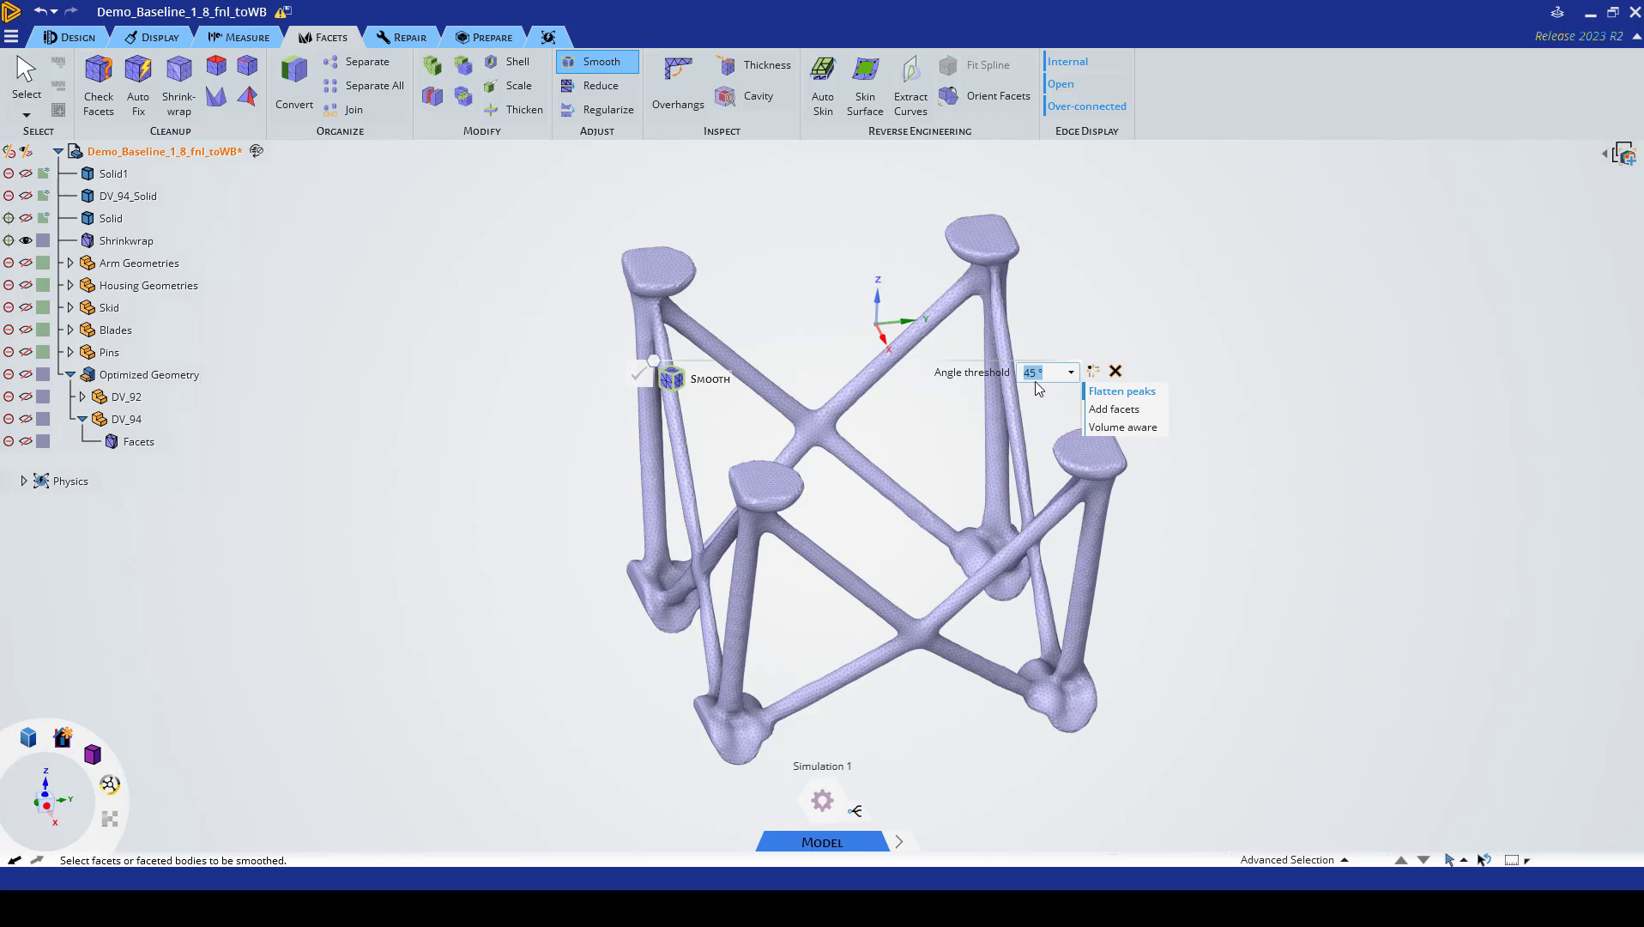
text(60)
click(150, 243)
click(640, 377)
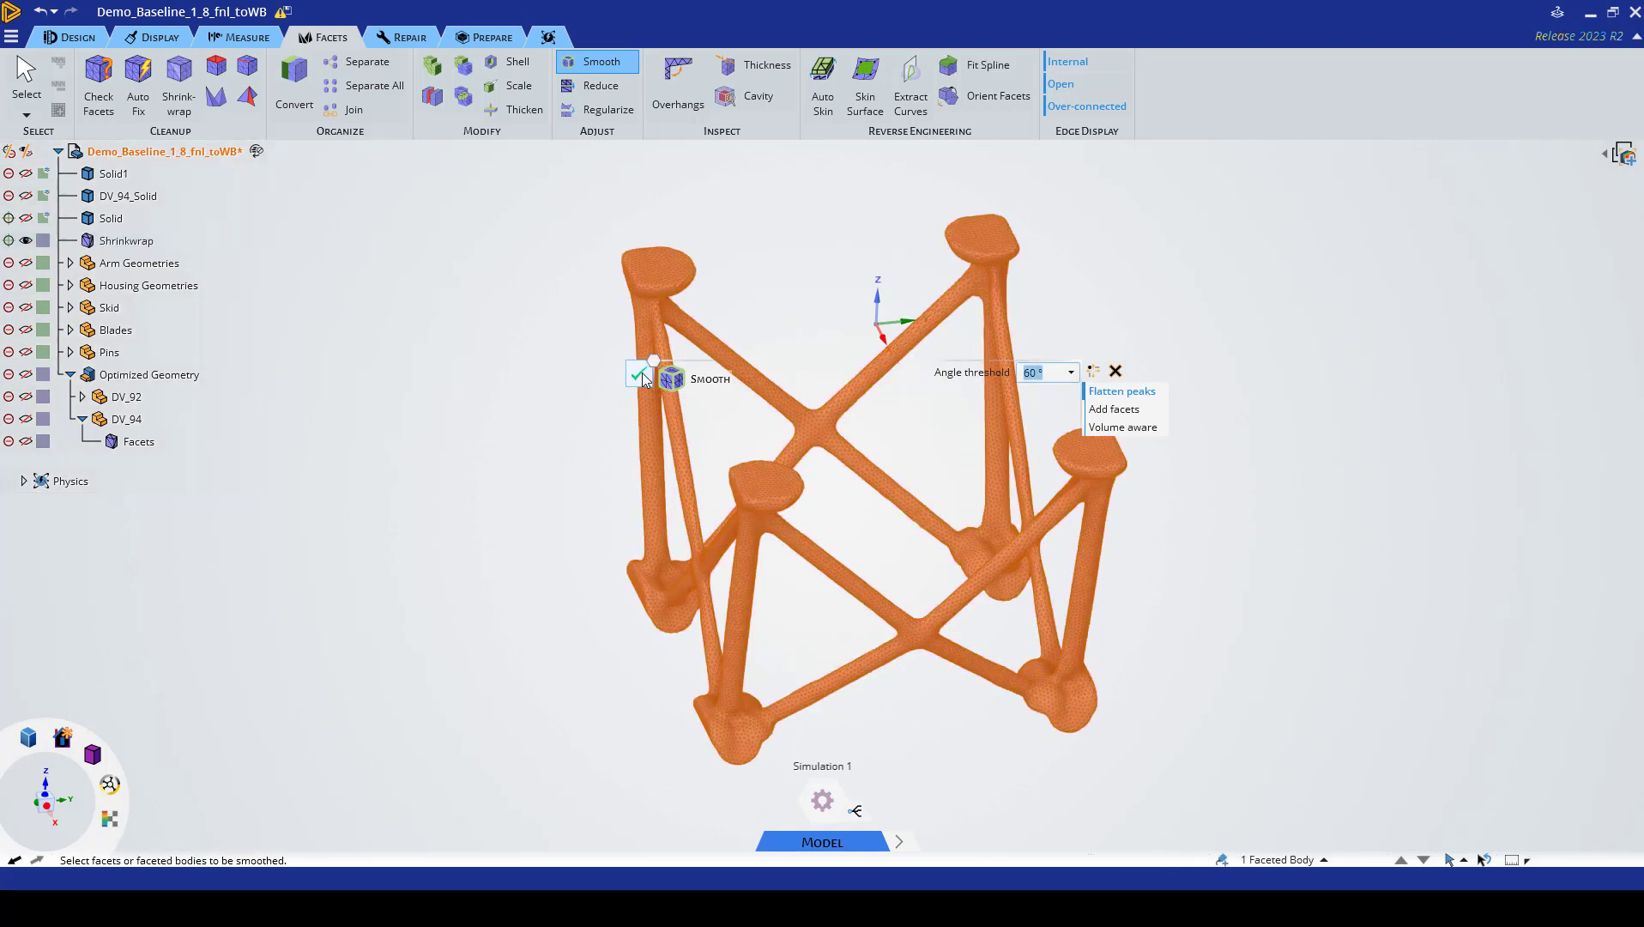
click(601, 86)
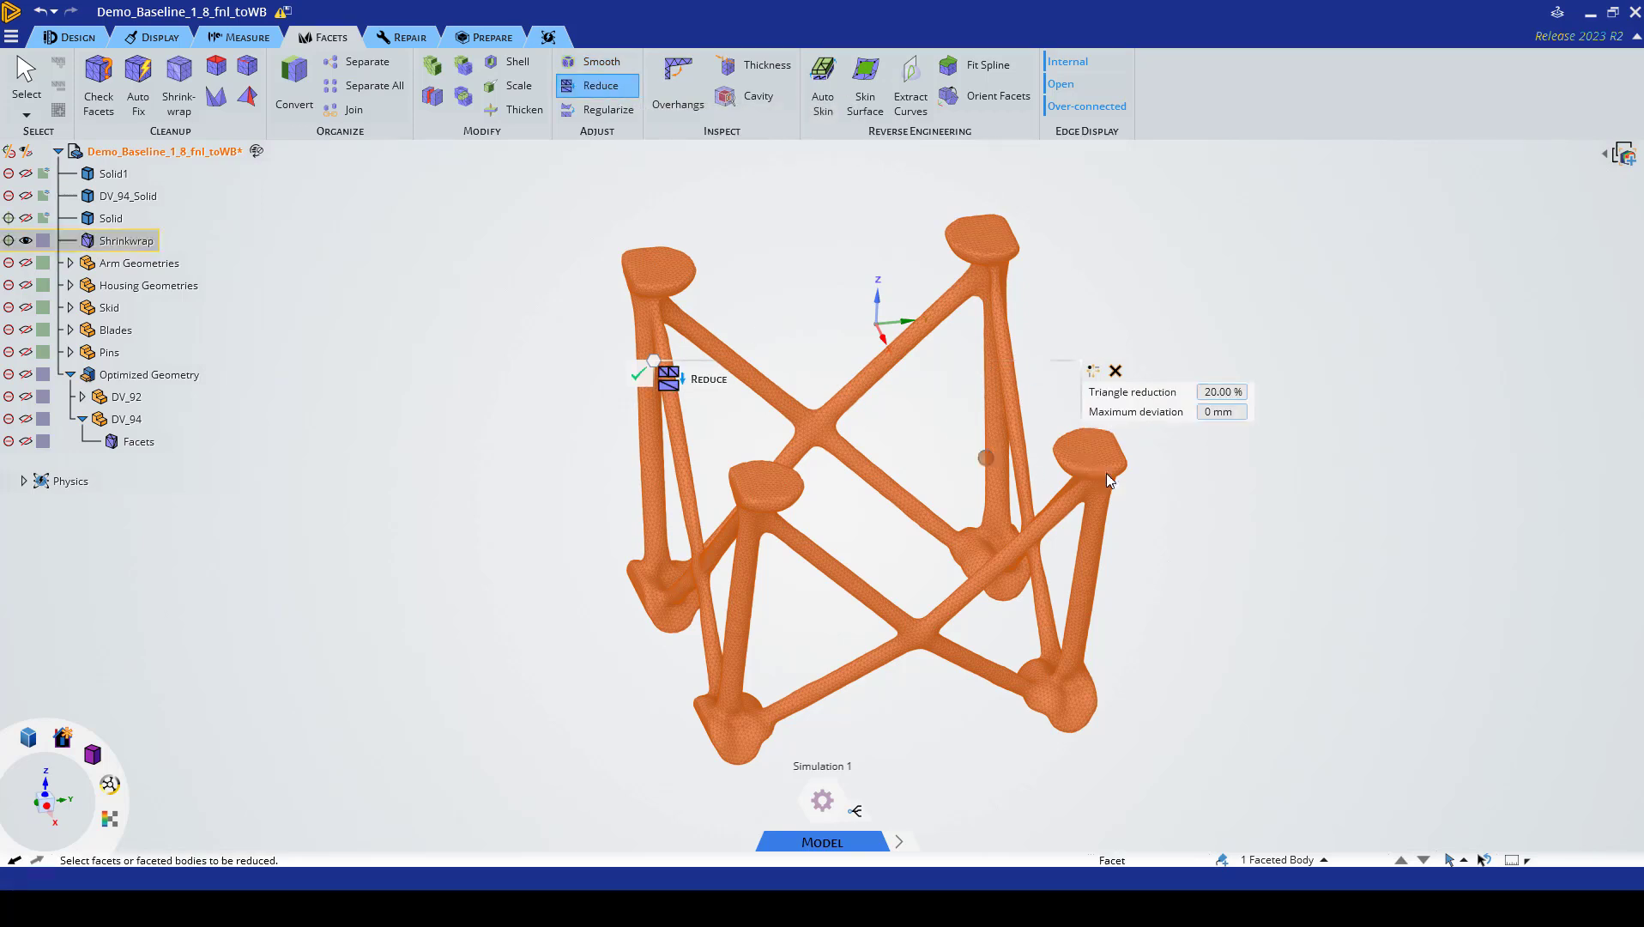
- Reduce the Shrinkwrap triangles by 20.00% with 0 mm maximum deviation
click(1219, 392)
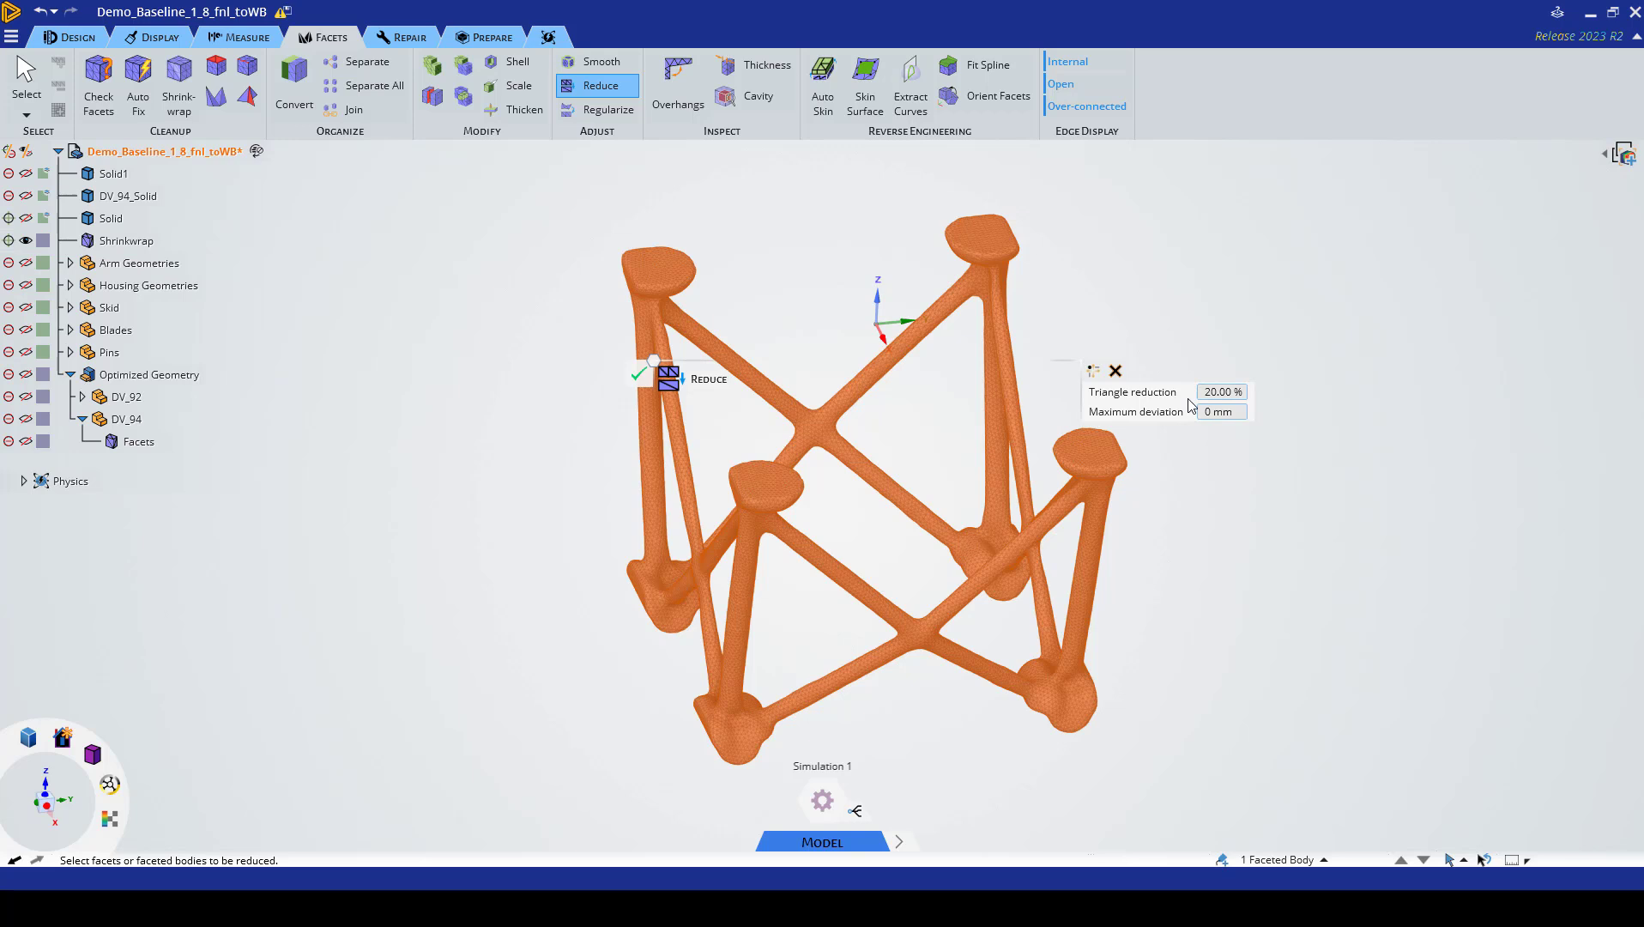
click(1225, 410)
click(1220, 394)
click(642, 379)
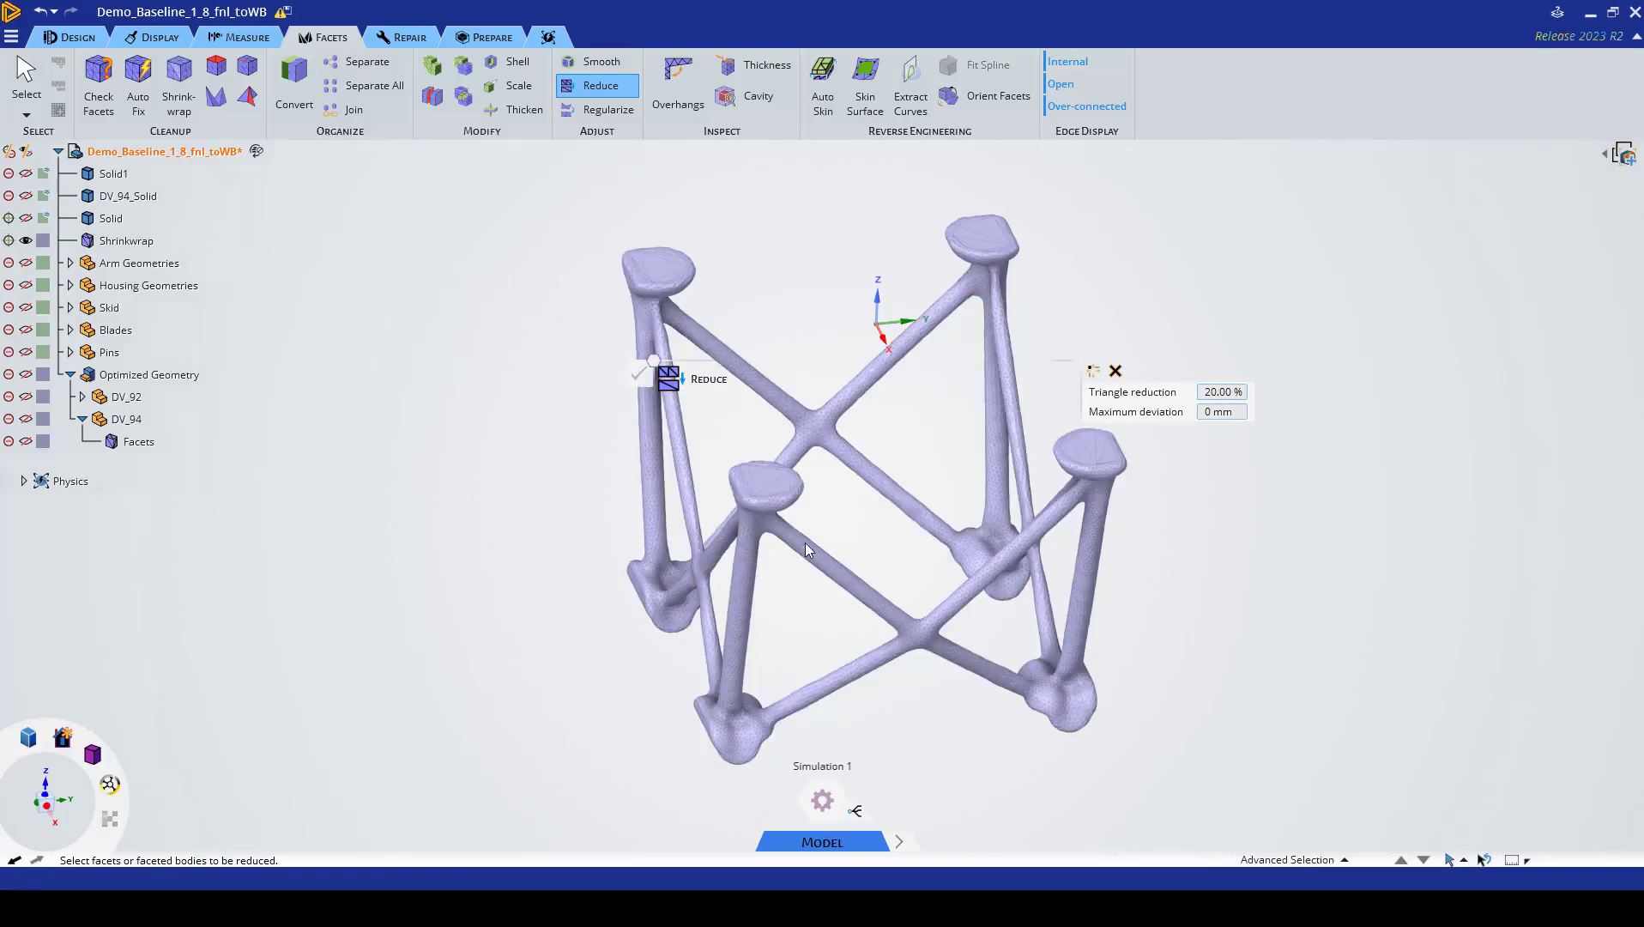
- Zoom and pan across the lattice to inspect the coarser facet mesh
scroll(1000, 532, up, 2)
scroll(1000, 532, up, 3)
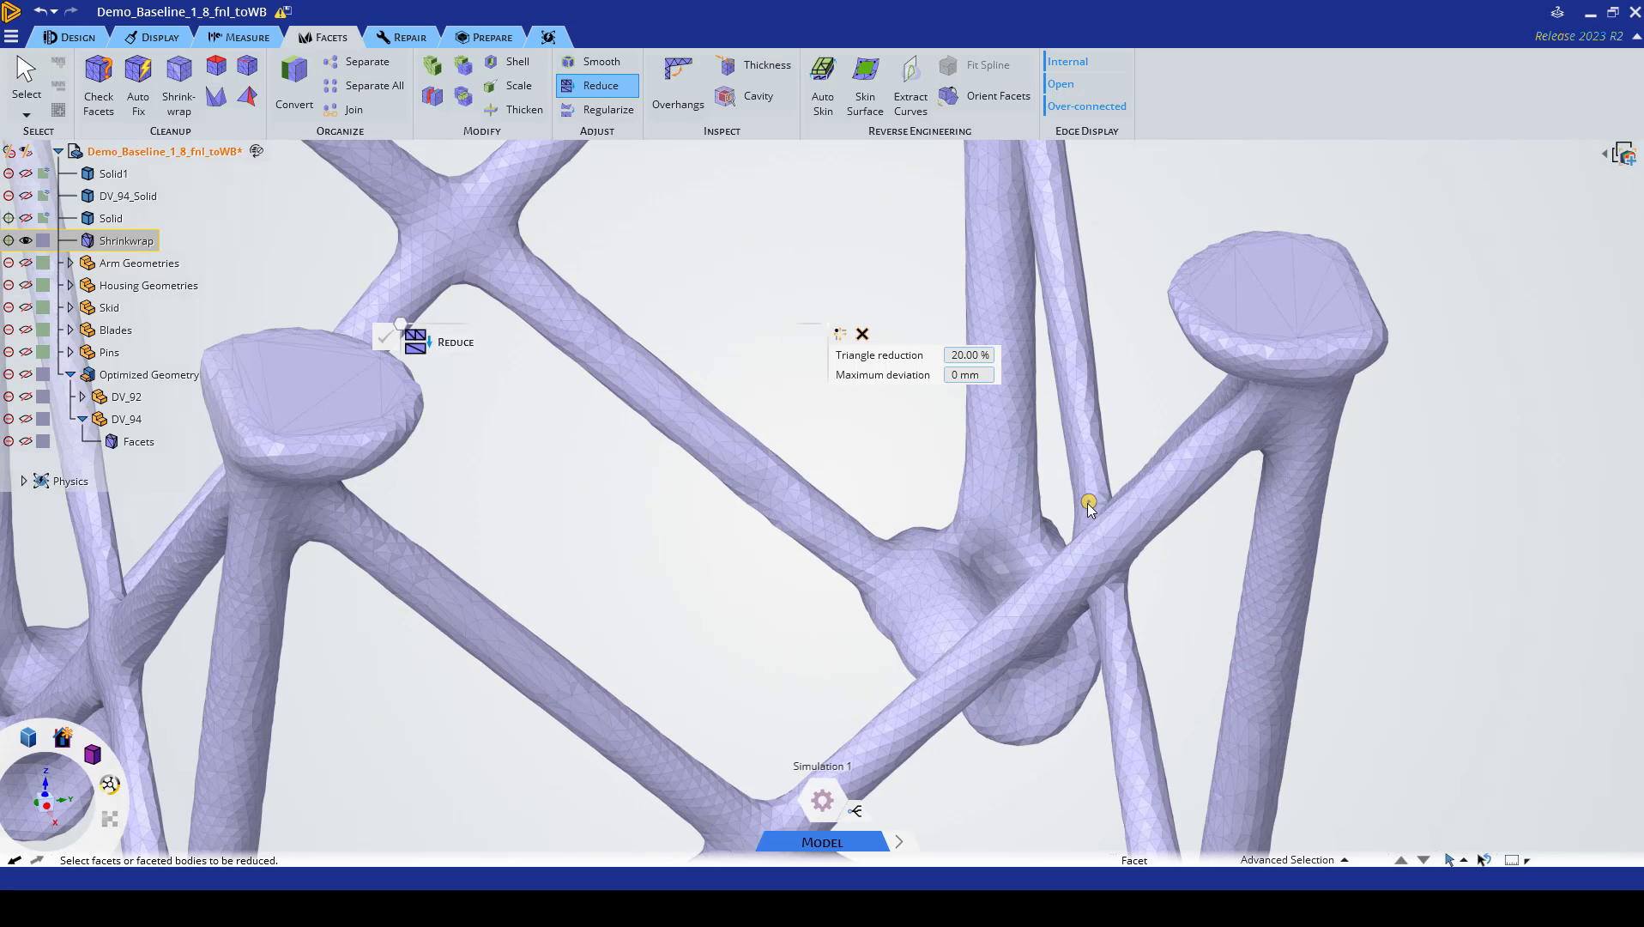
scroll(506, 635, down, 5)
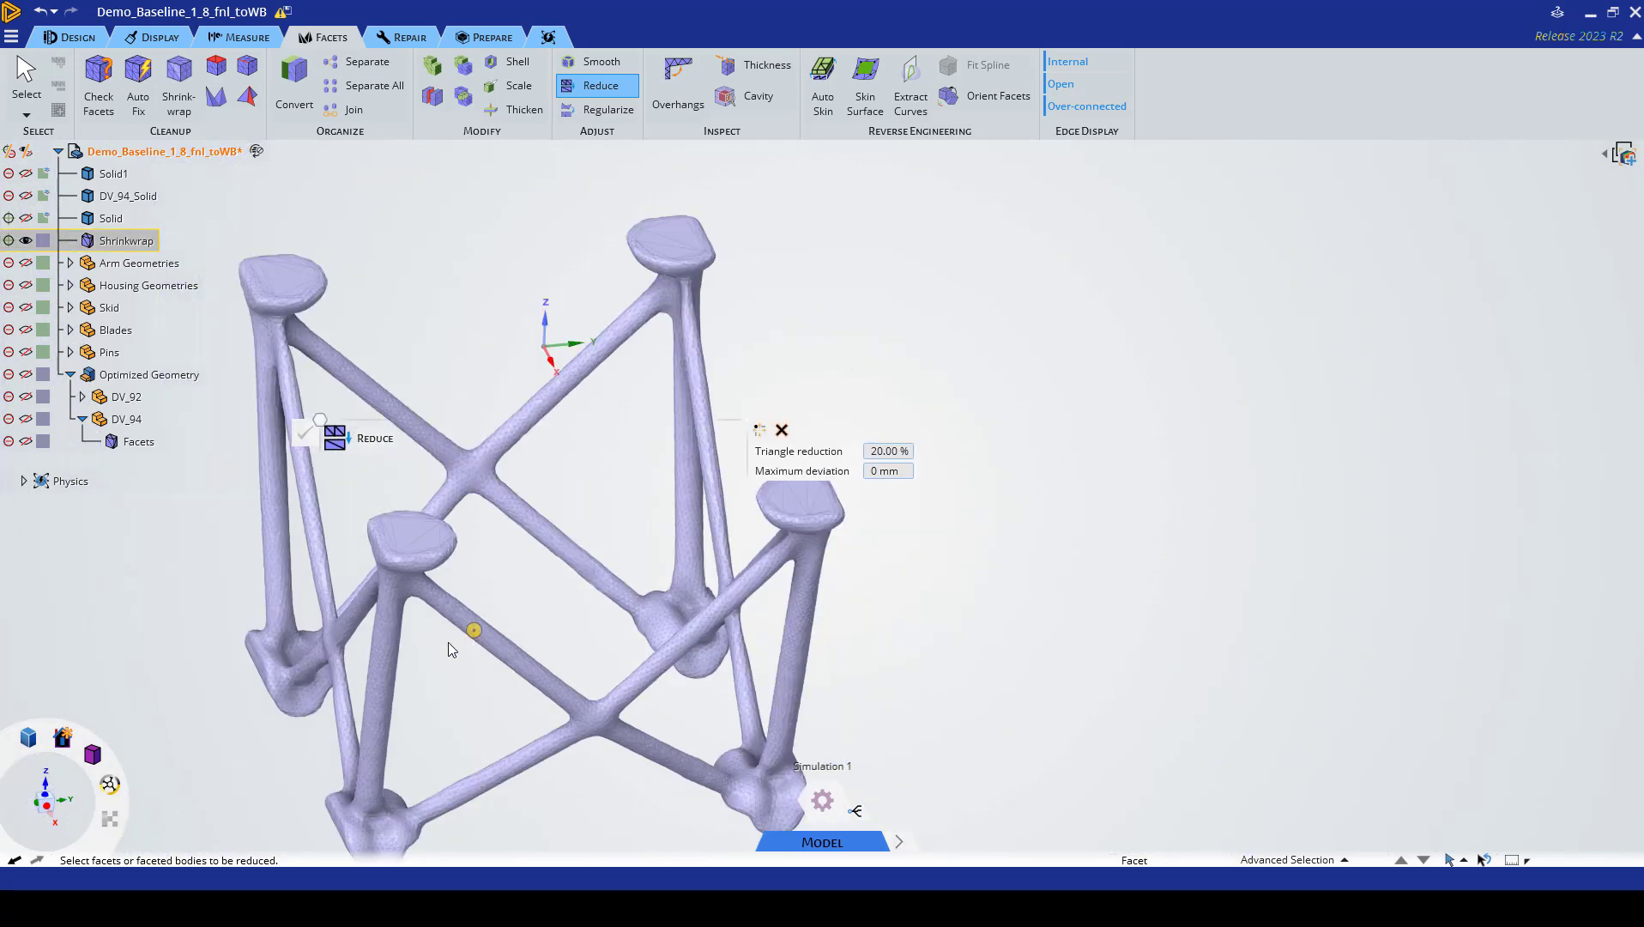
middle_drag(447, 651, 763, 620)
scroll(762, 618, down, 3)
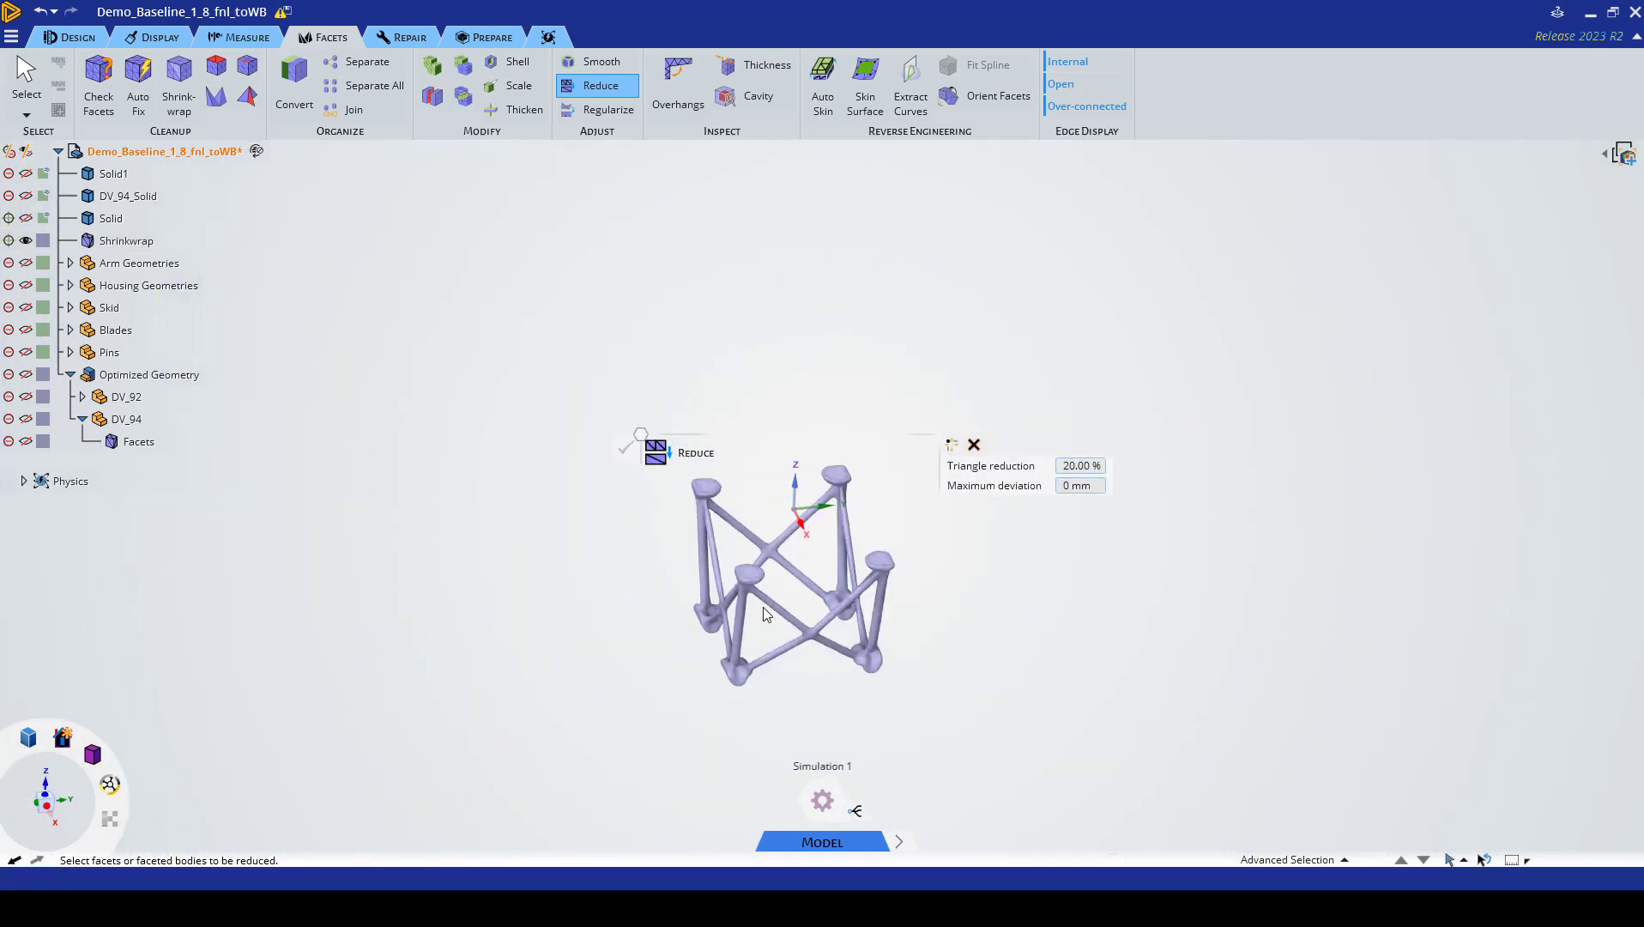
scroll(768, 599, up, 8)
scroll(777, 597, up, 3)
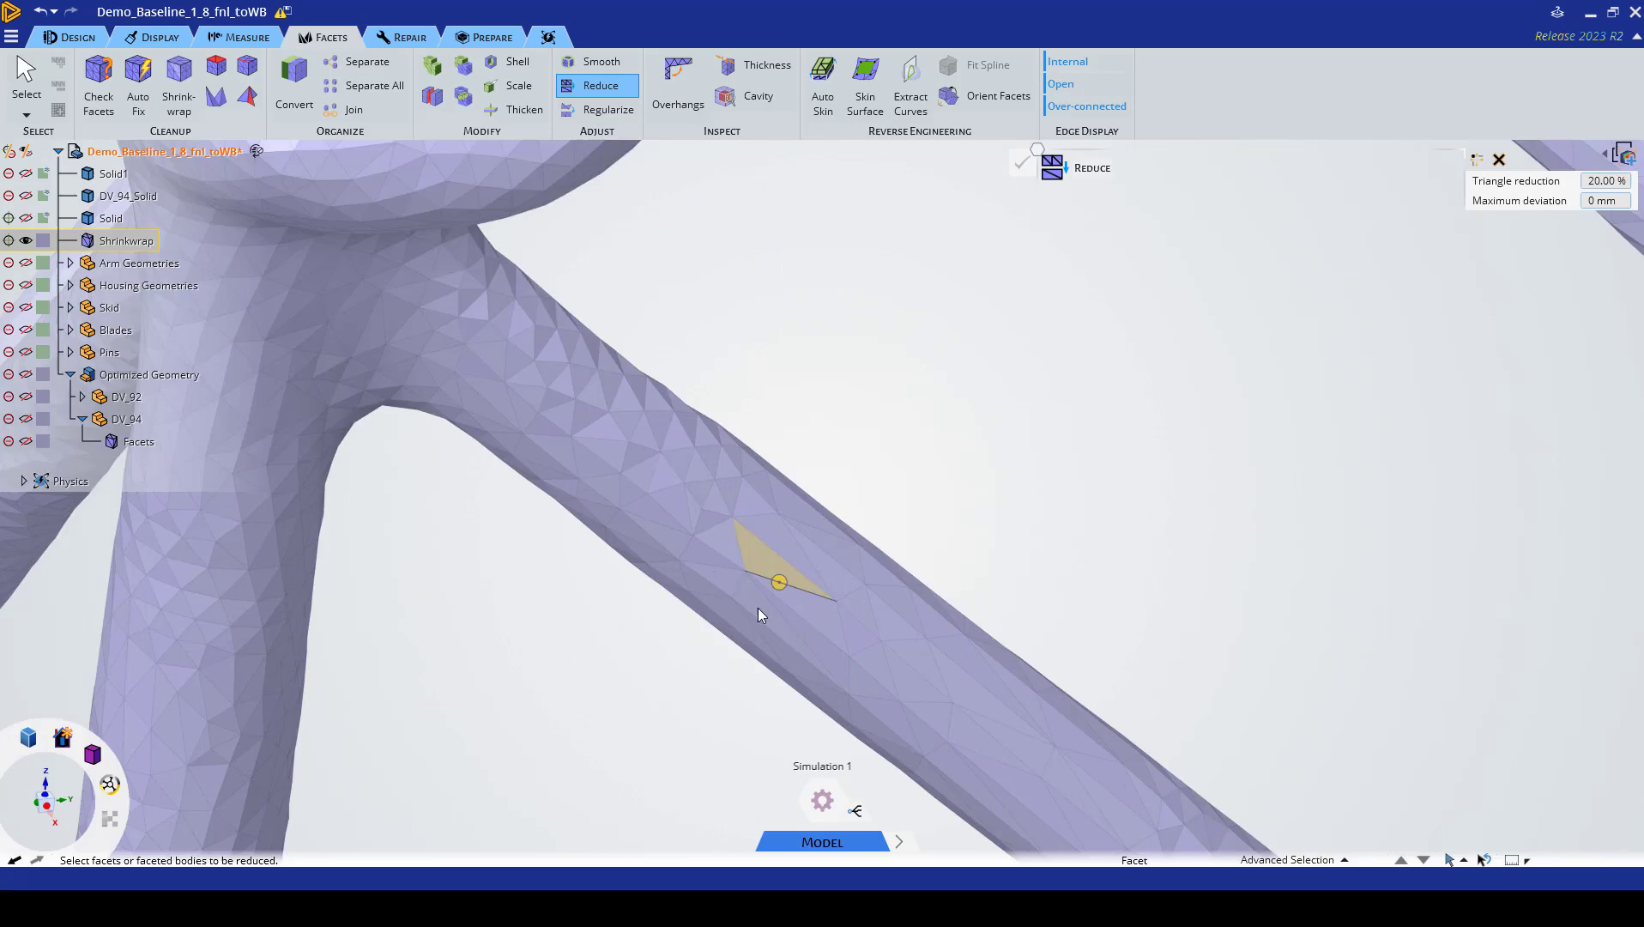
scroll(759, 611, down, 5)
scroll(759, 611, down, 3)
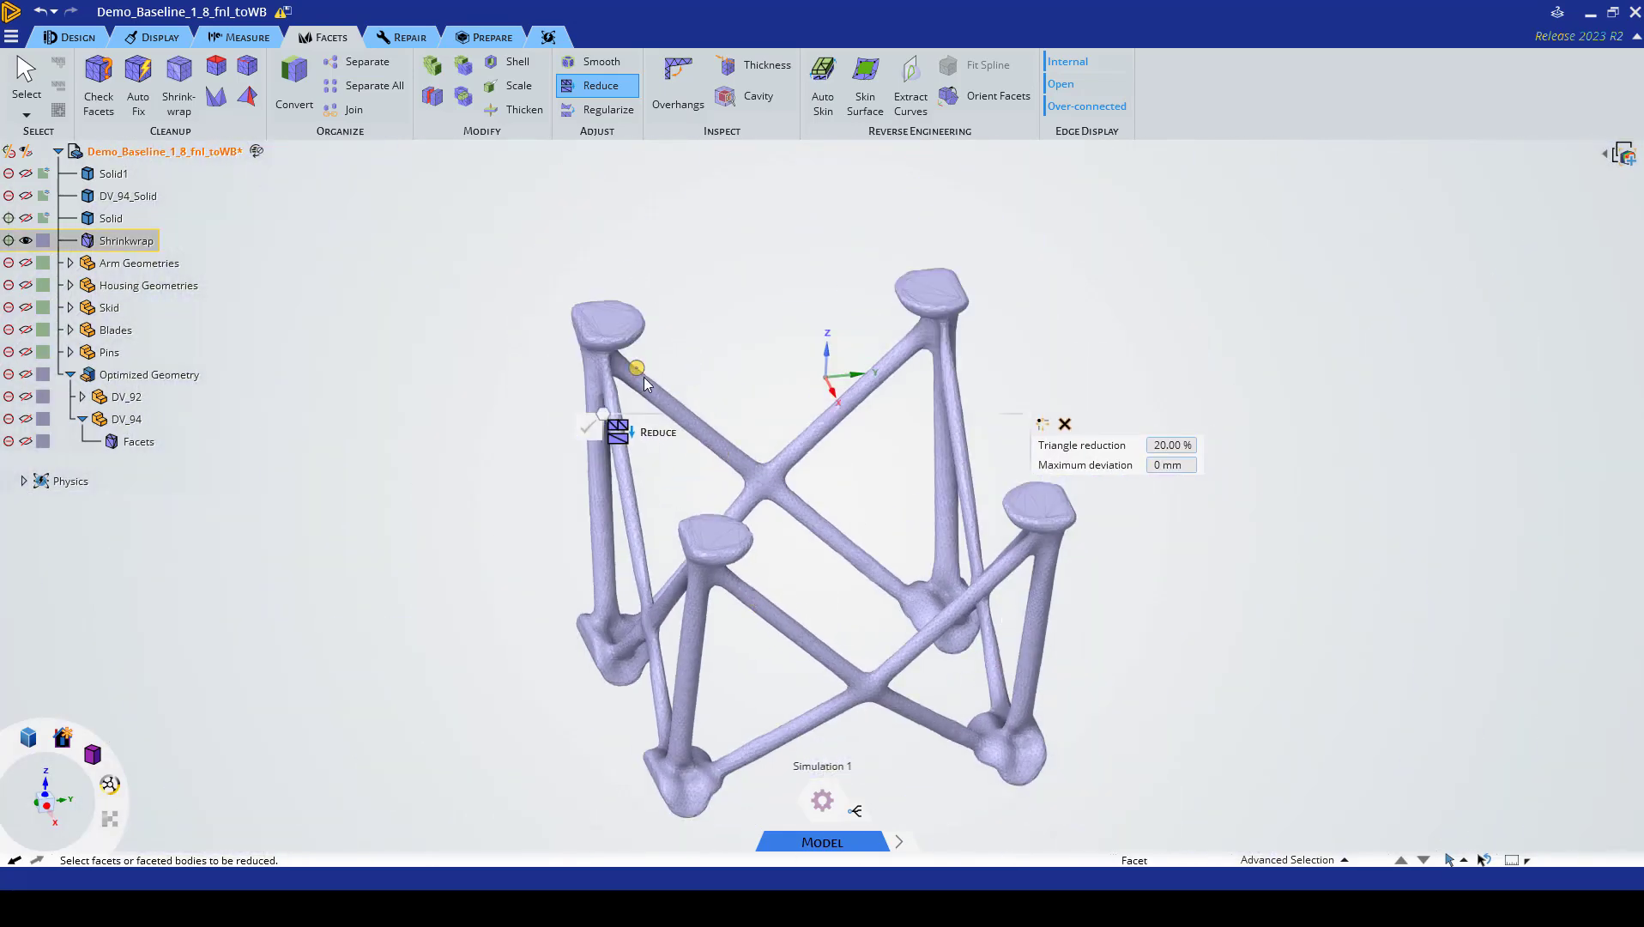
- Smooth the reduced Shrinkwrap body again at 60° and zoom in to inspect it
click(599, 66)
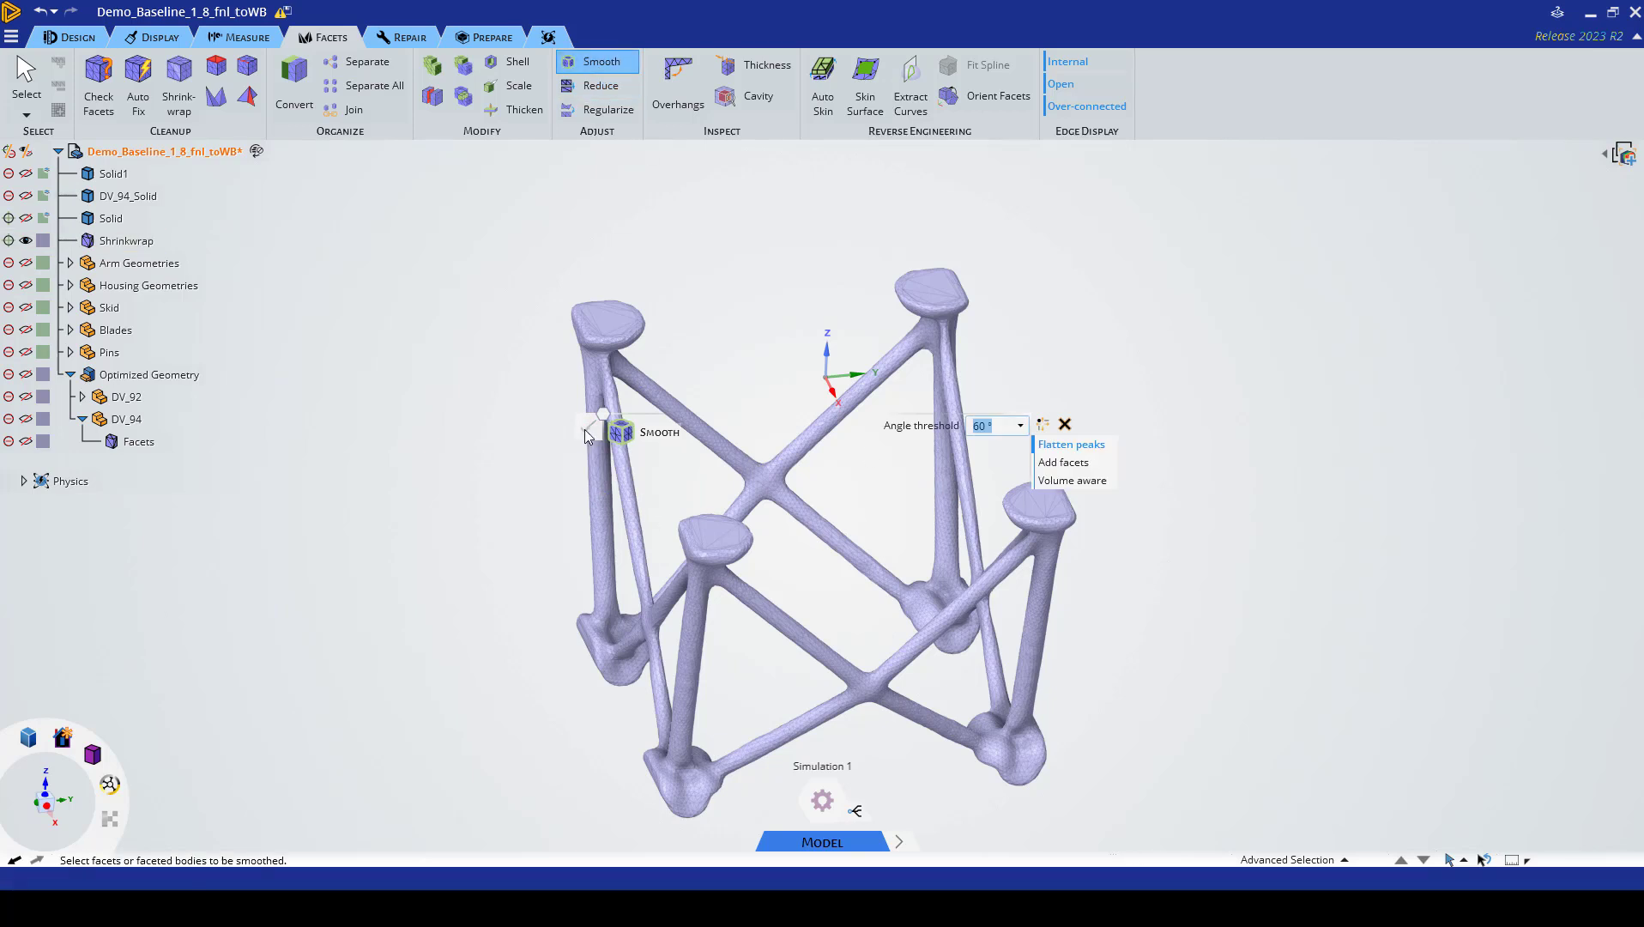
click(116, 243)
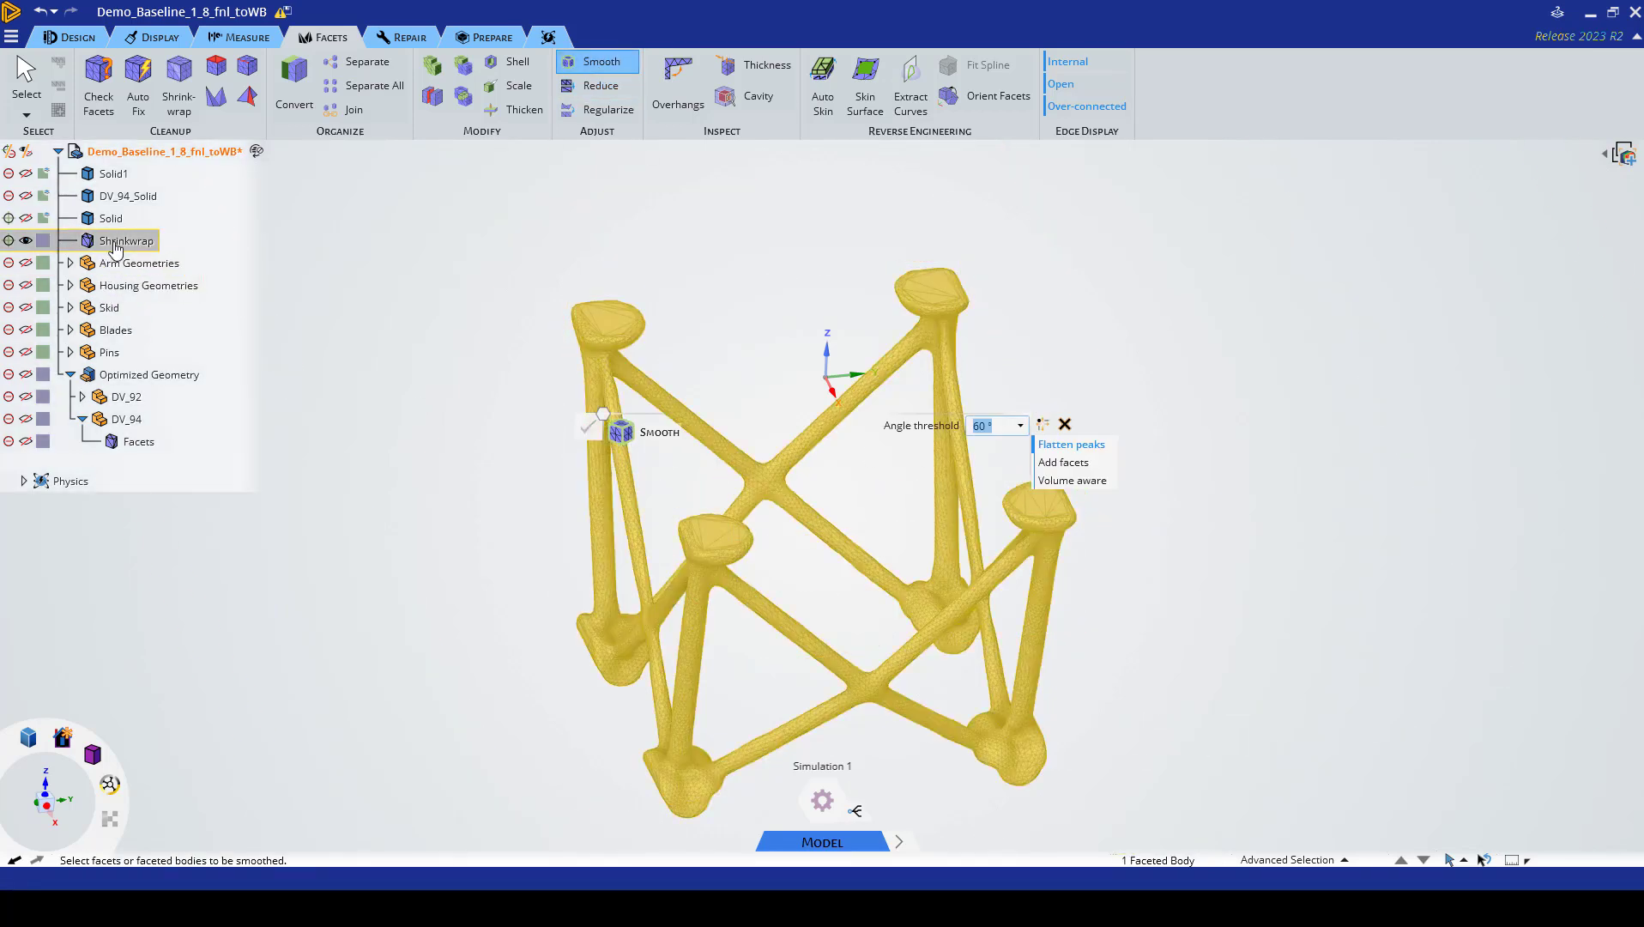
click(116, 243)
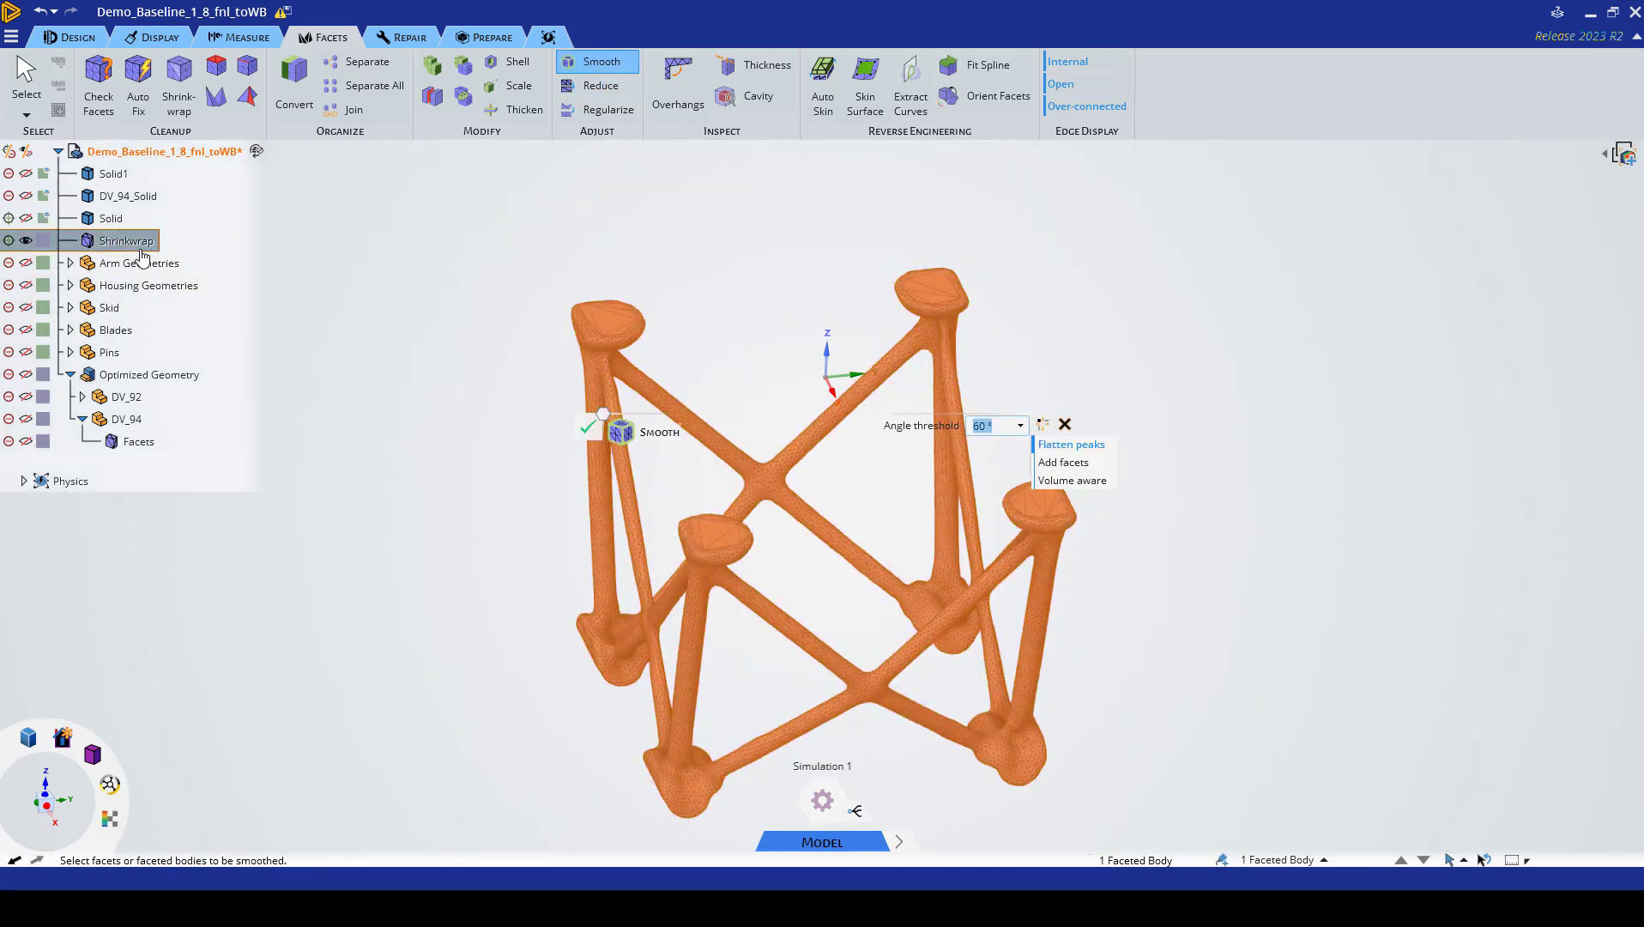
click(591, 432)
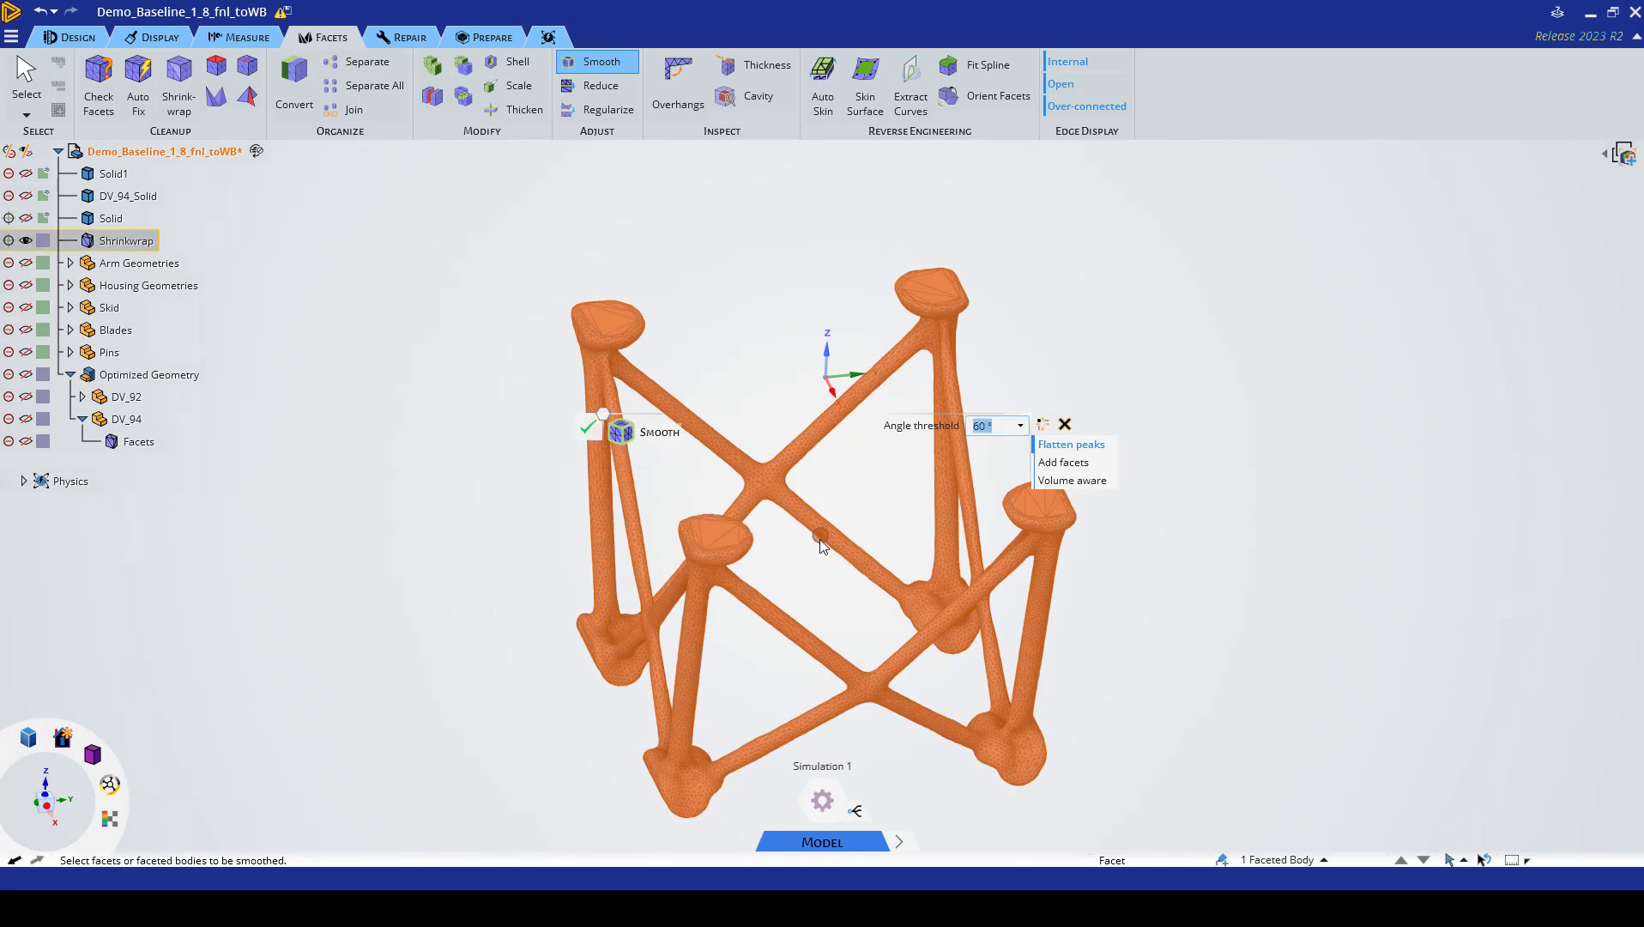
shift+middle_drag(819, 531, 734, 399)
scroll(734, 404, down, 2)
scroll(736, 488, up, 8)
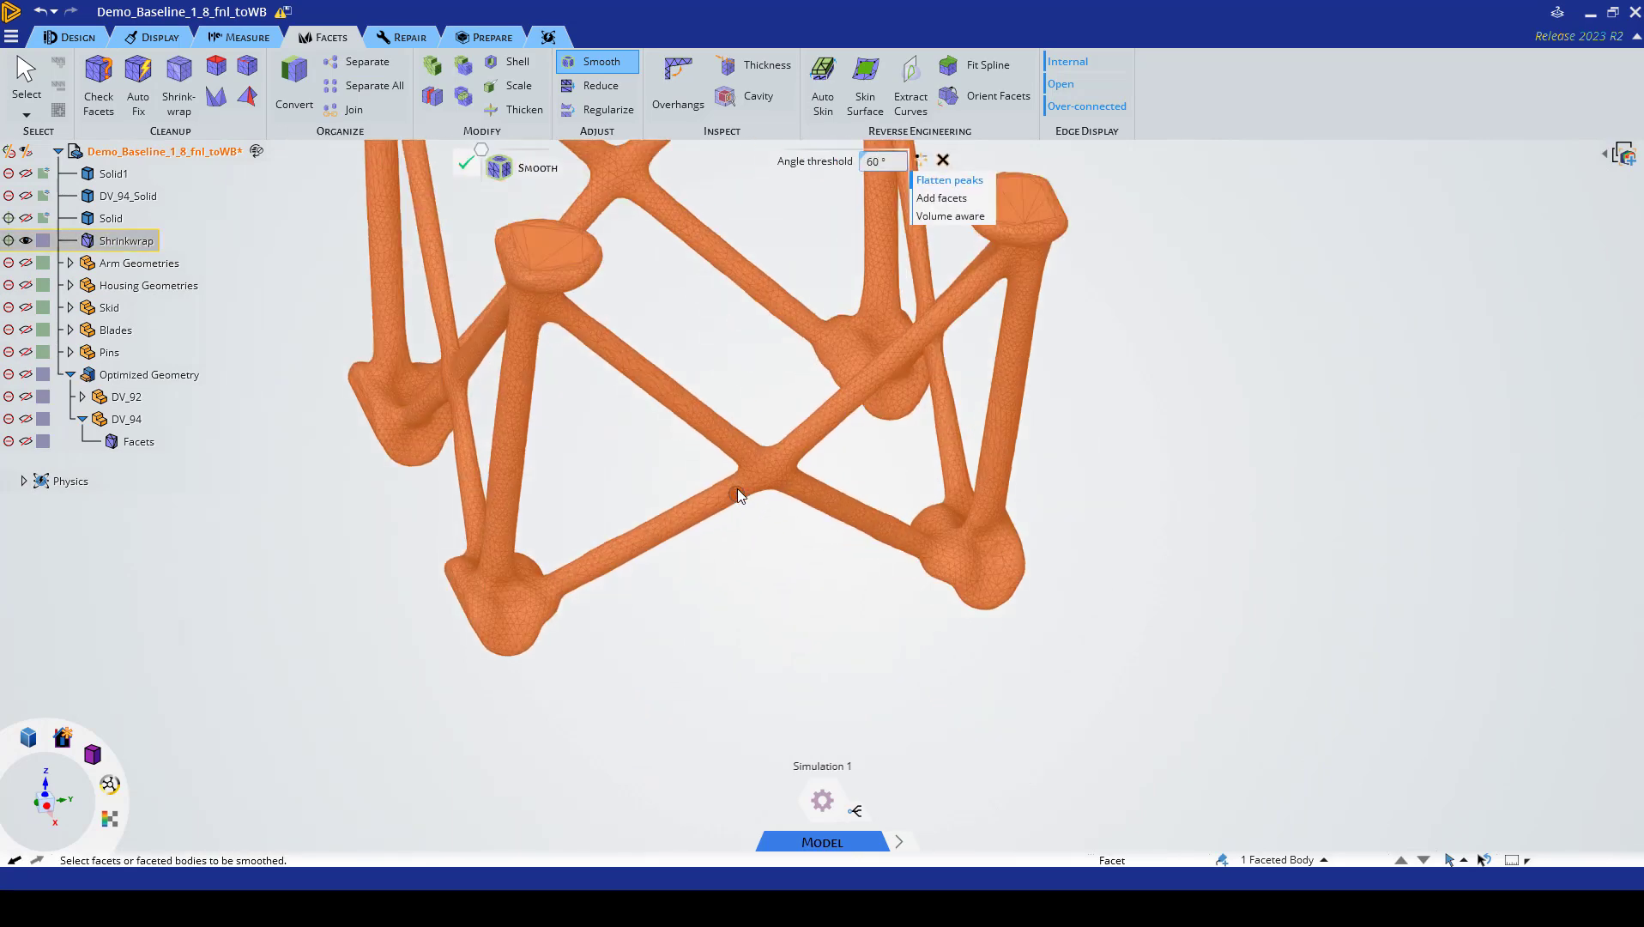
scroll(801, 721, down, 8)
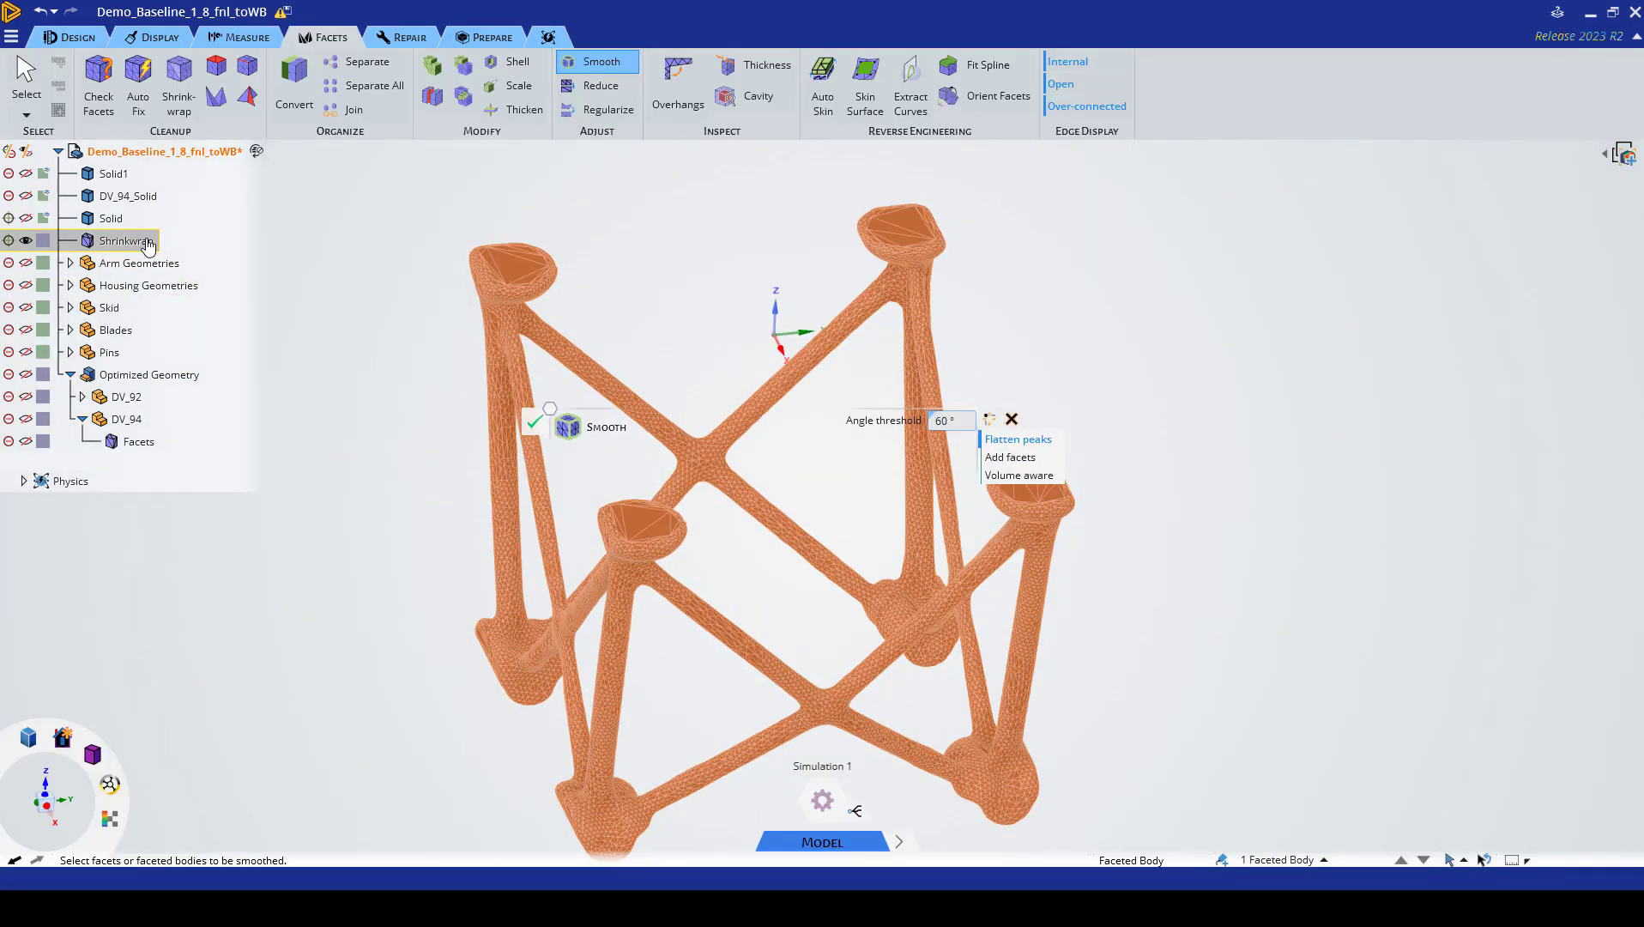
right_click(127, 246)
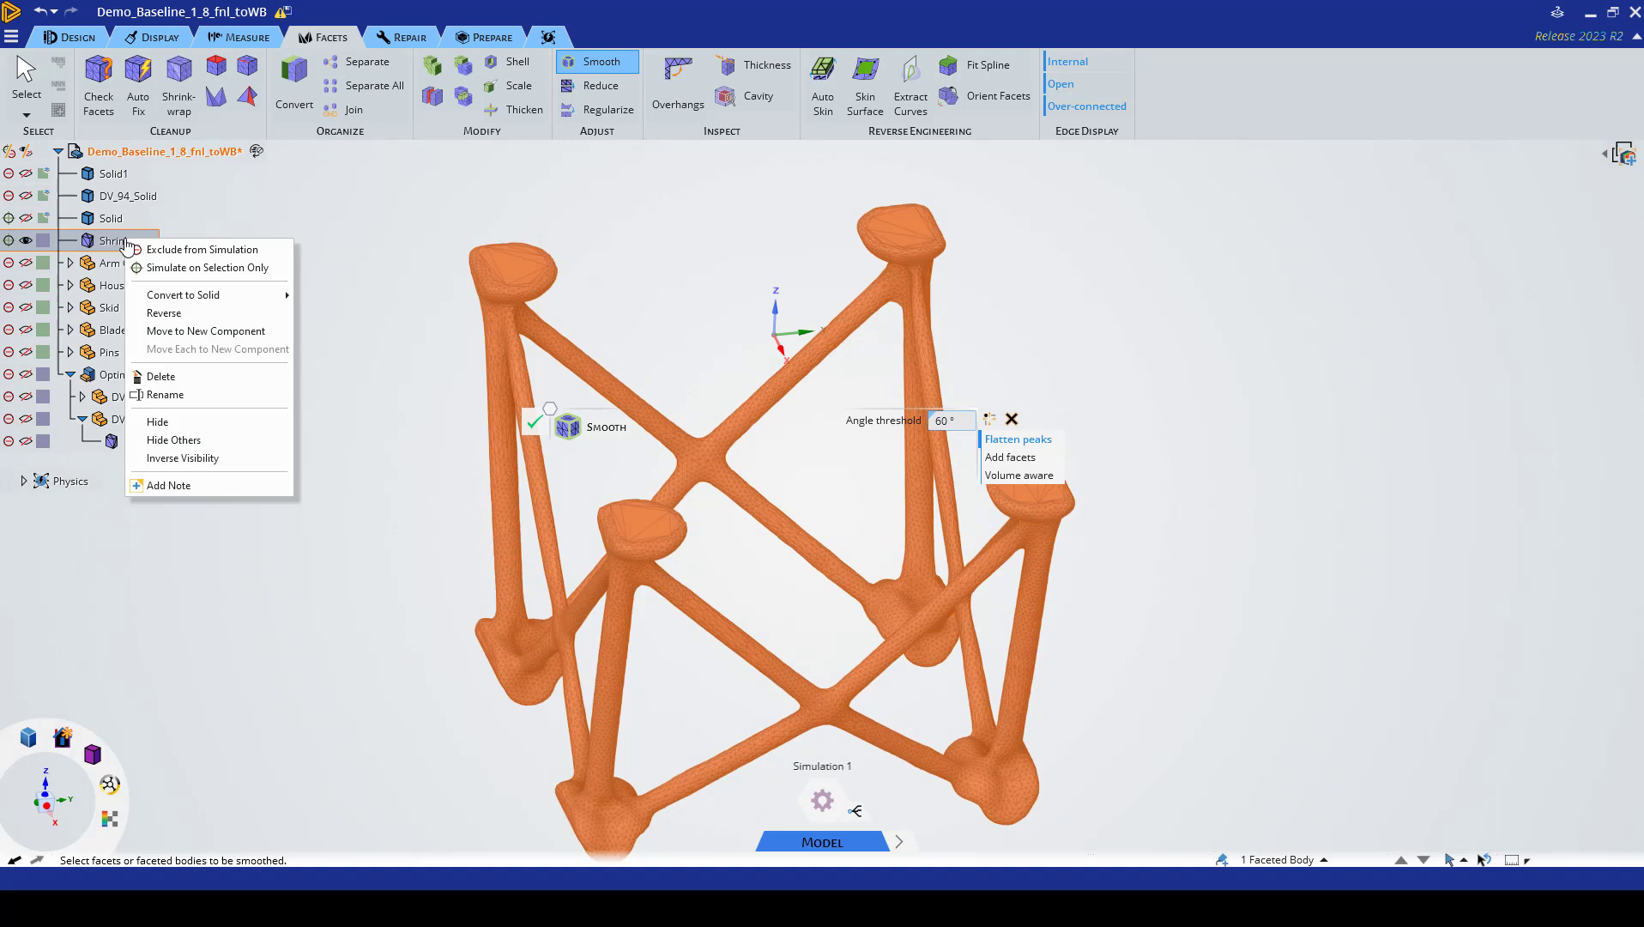
mouse_move(189, 298)
key(Escape)
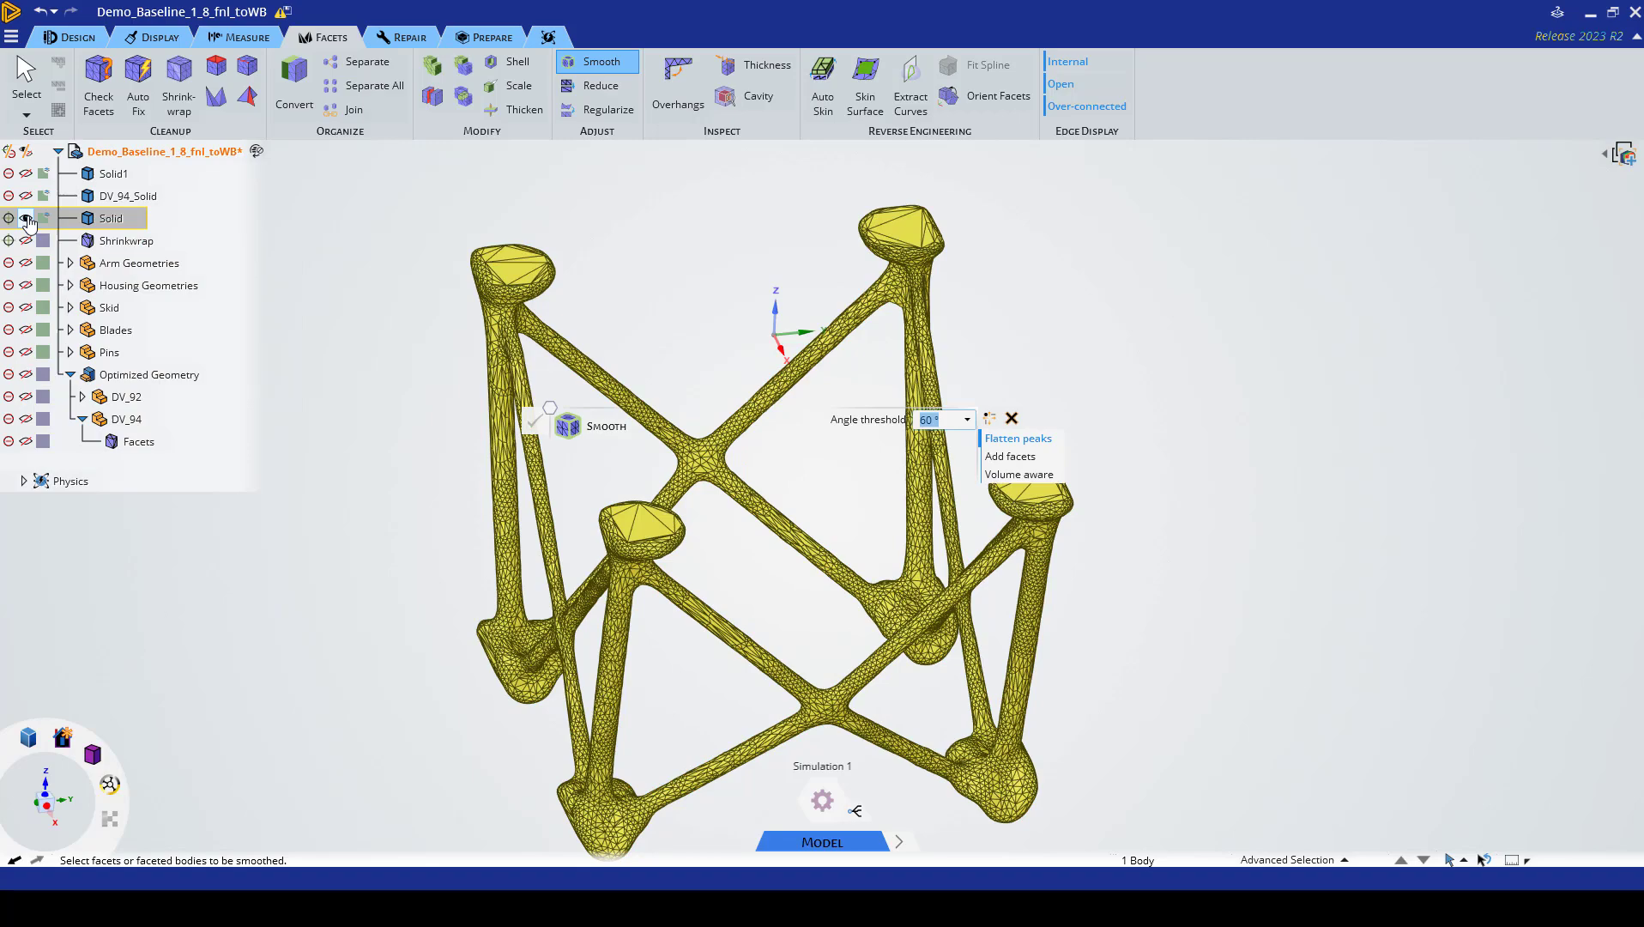
click(26, 218)
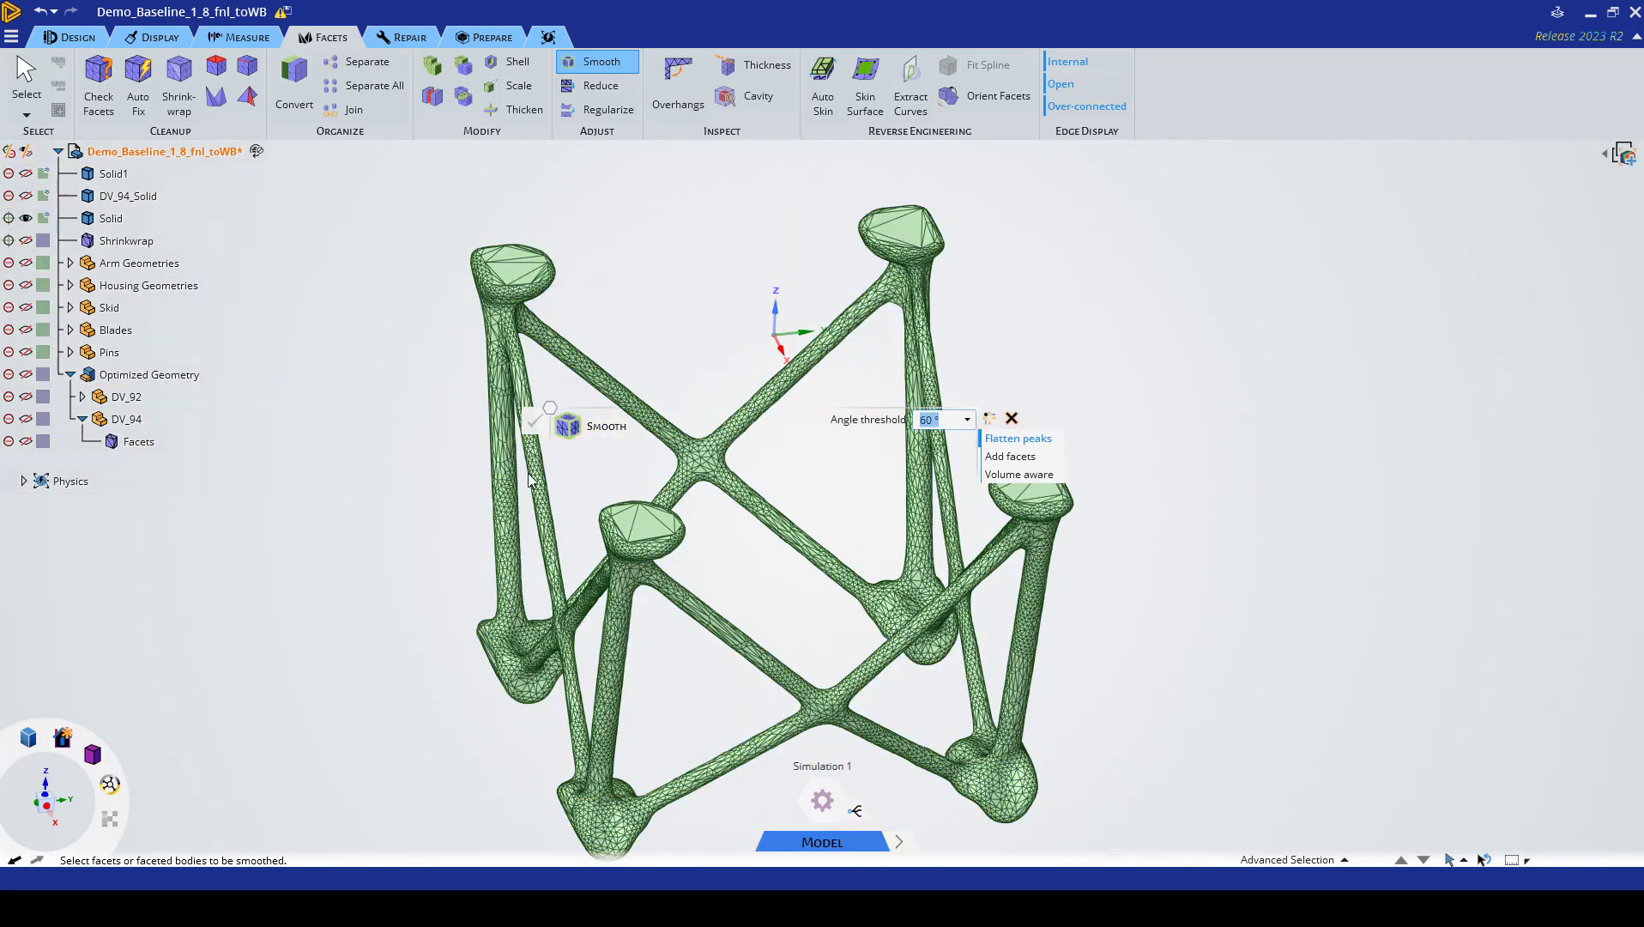
scroll(451, 387, down, 3)
scroll(660, 464, up, 1)
scroll(660, 463, down, 3)
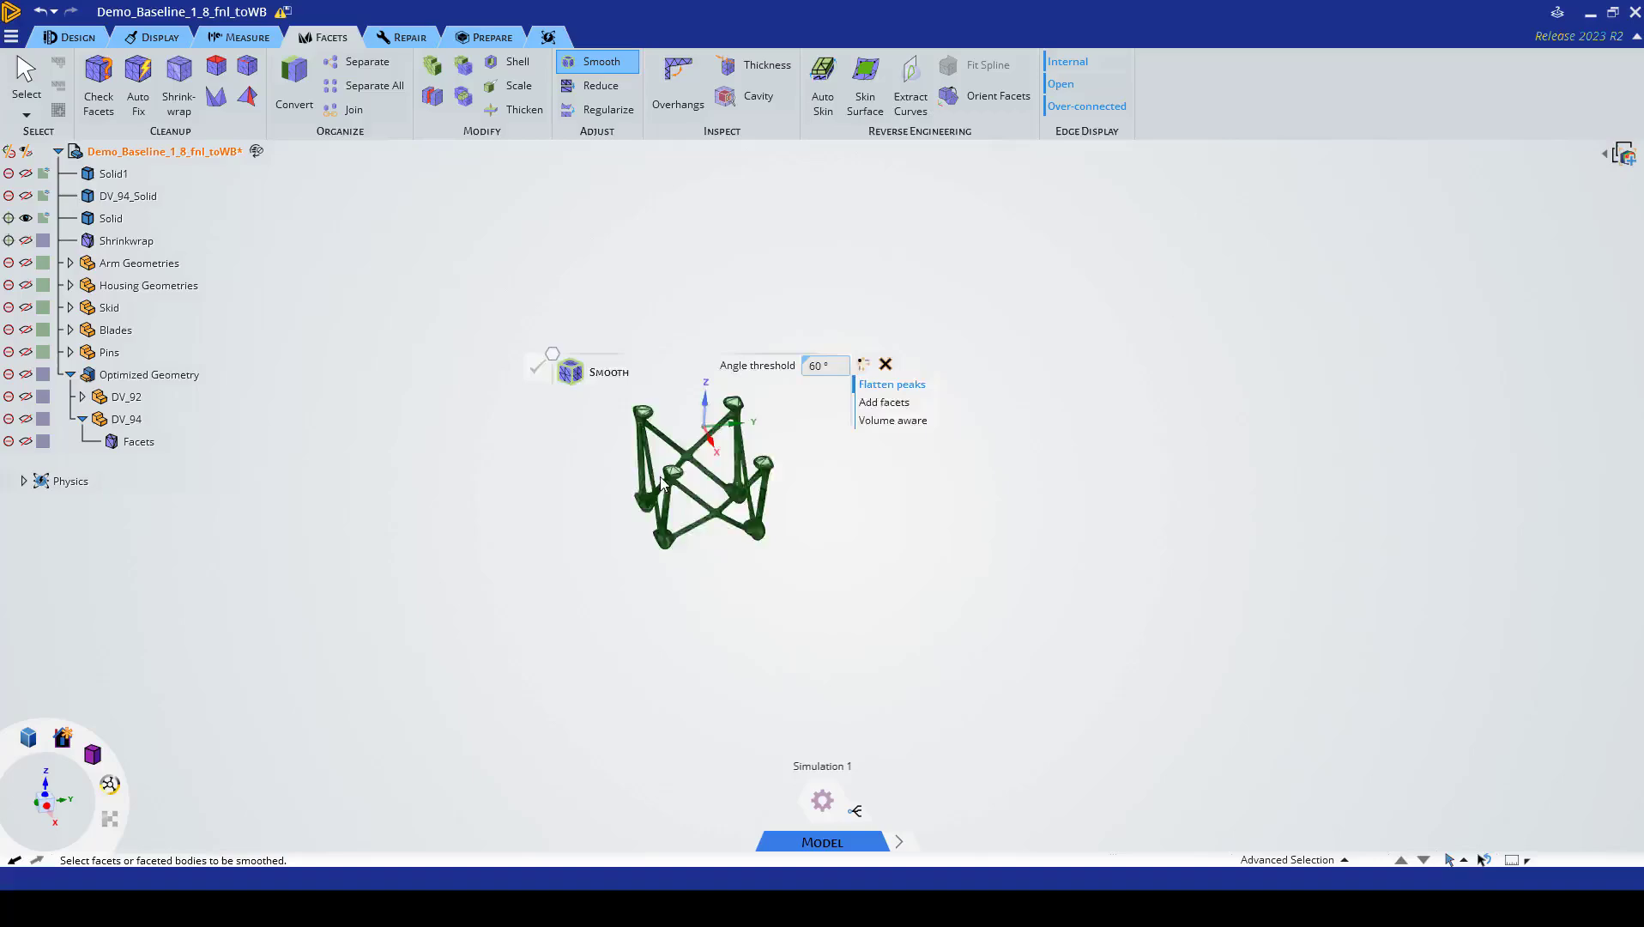
scroll(662, 472, up, 6)
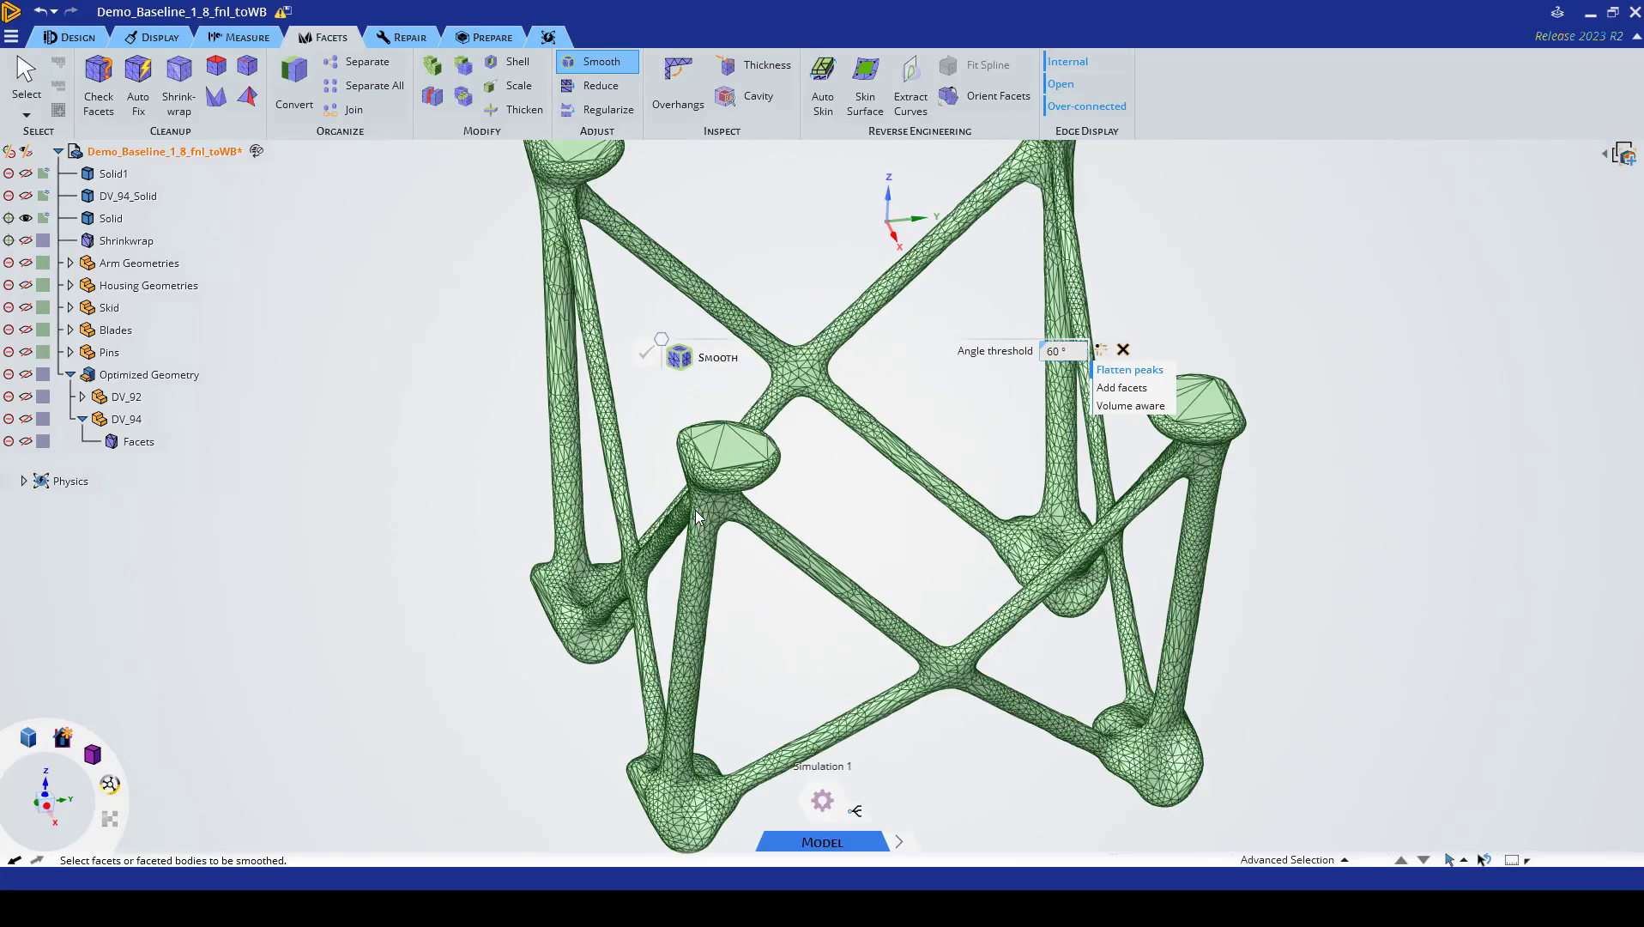
scroll(579, 378, up, 2)
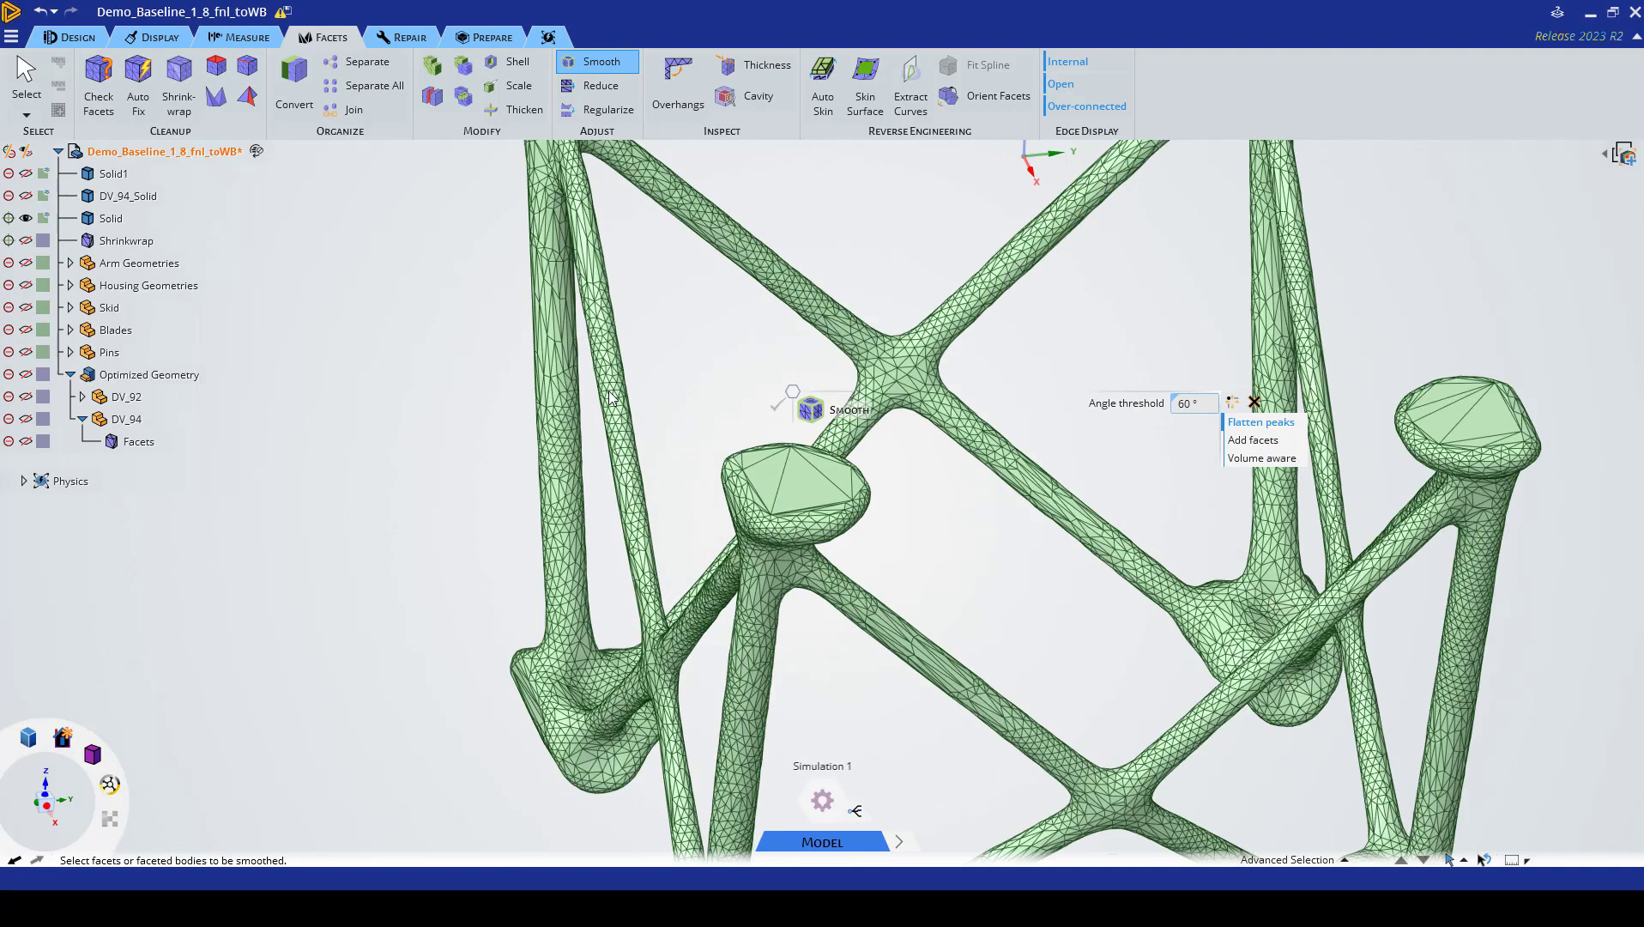
scroll(612, 397, down, 4)
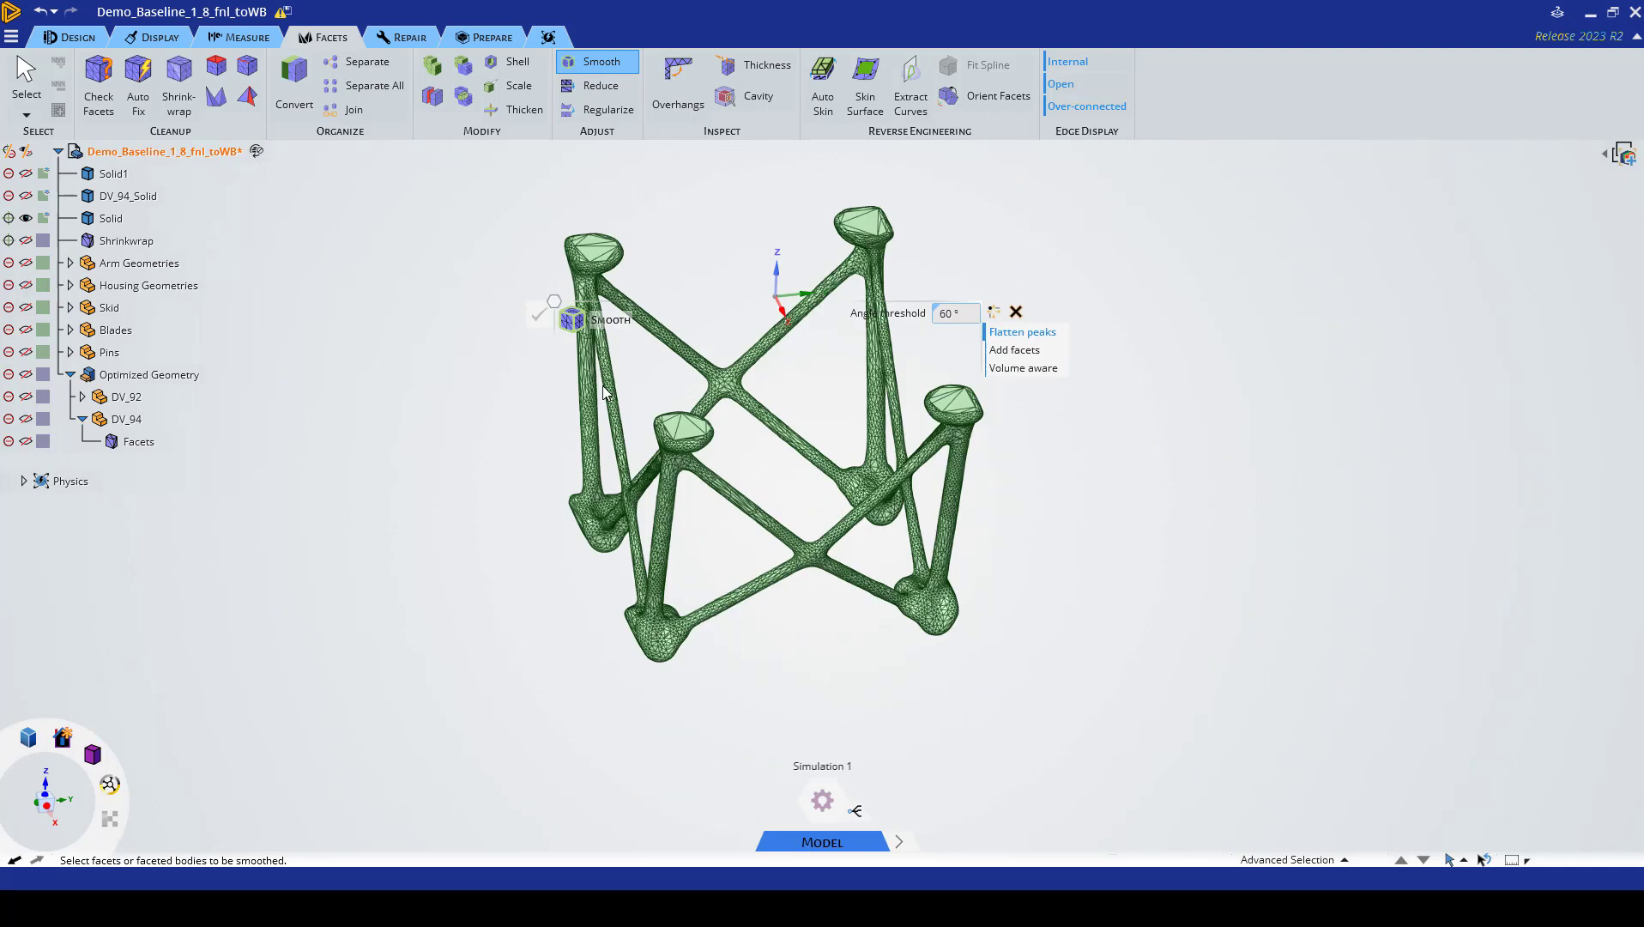
scroll(604, 391, up, 2)
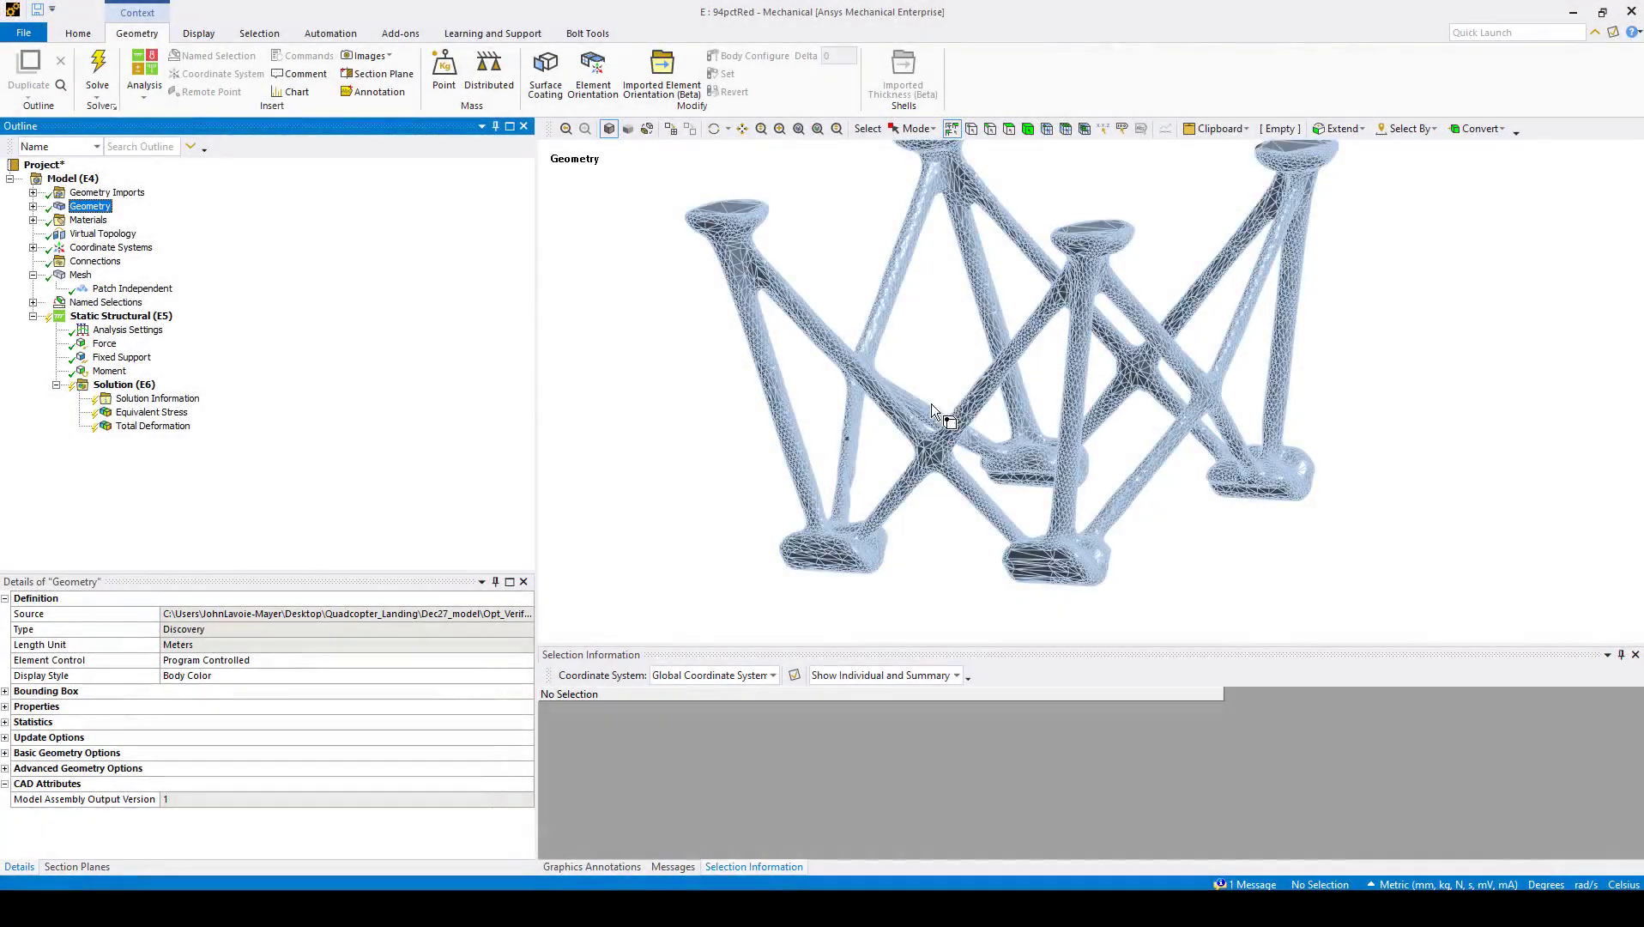
- Zoom and orbit the imported lattice bracket geometry to view it from another angle
scroll(932, 404, up, 2)
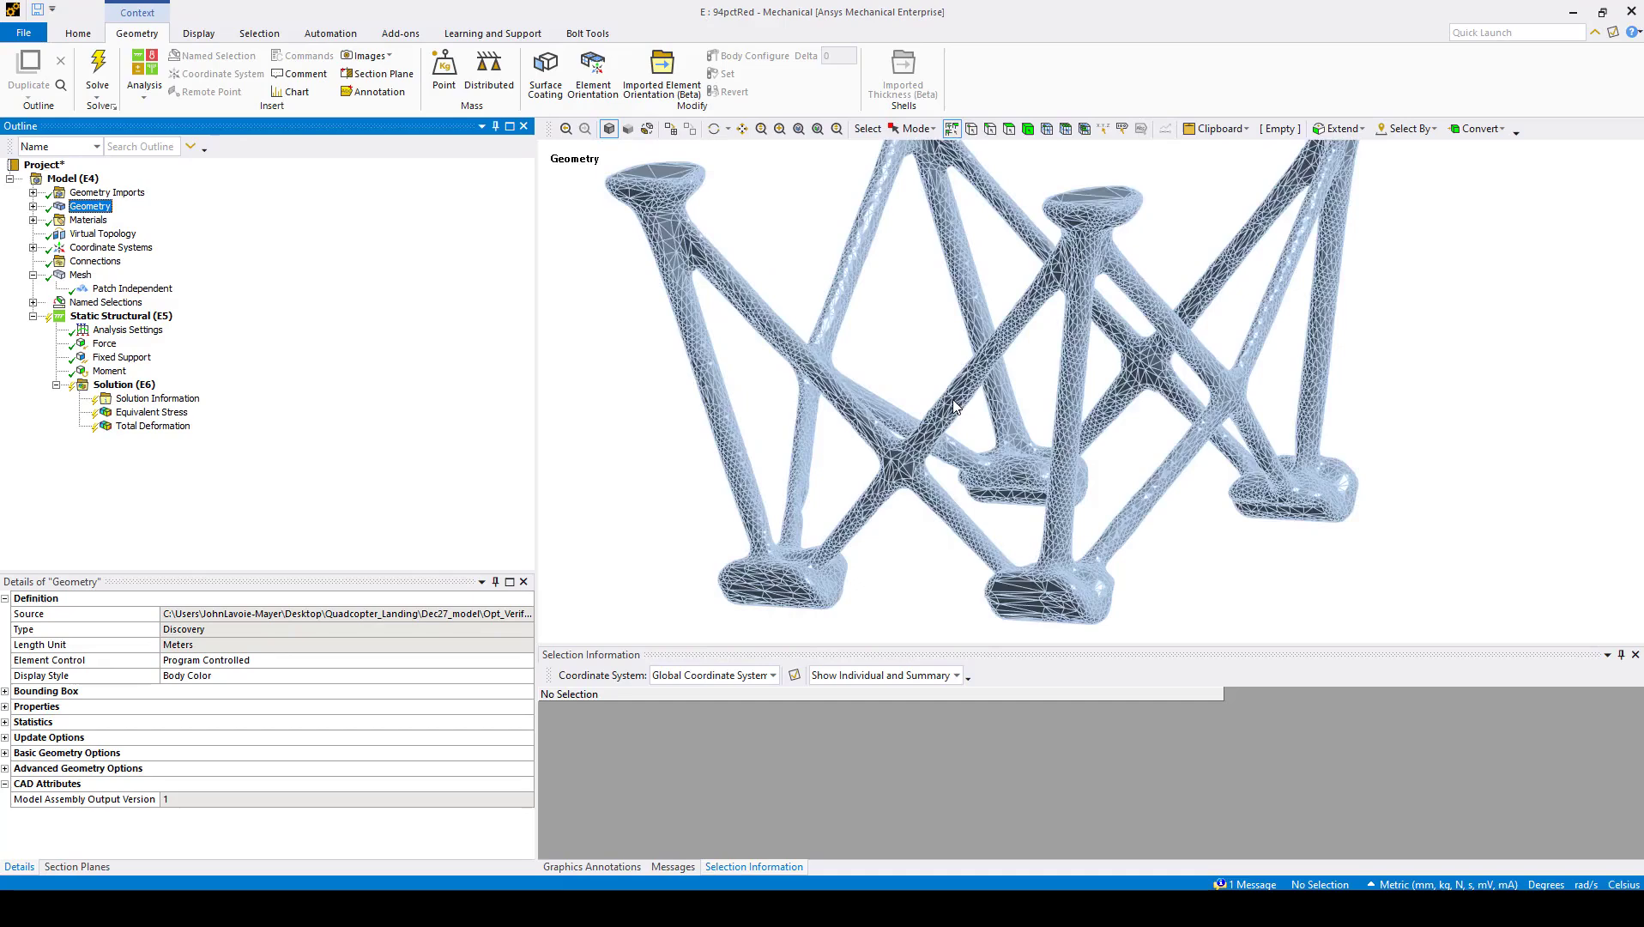
scroll(926, 400, down, 3)
middle_drag(874, 398, 888, 411)
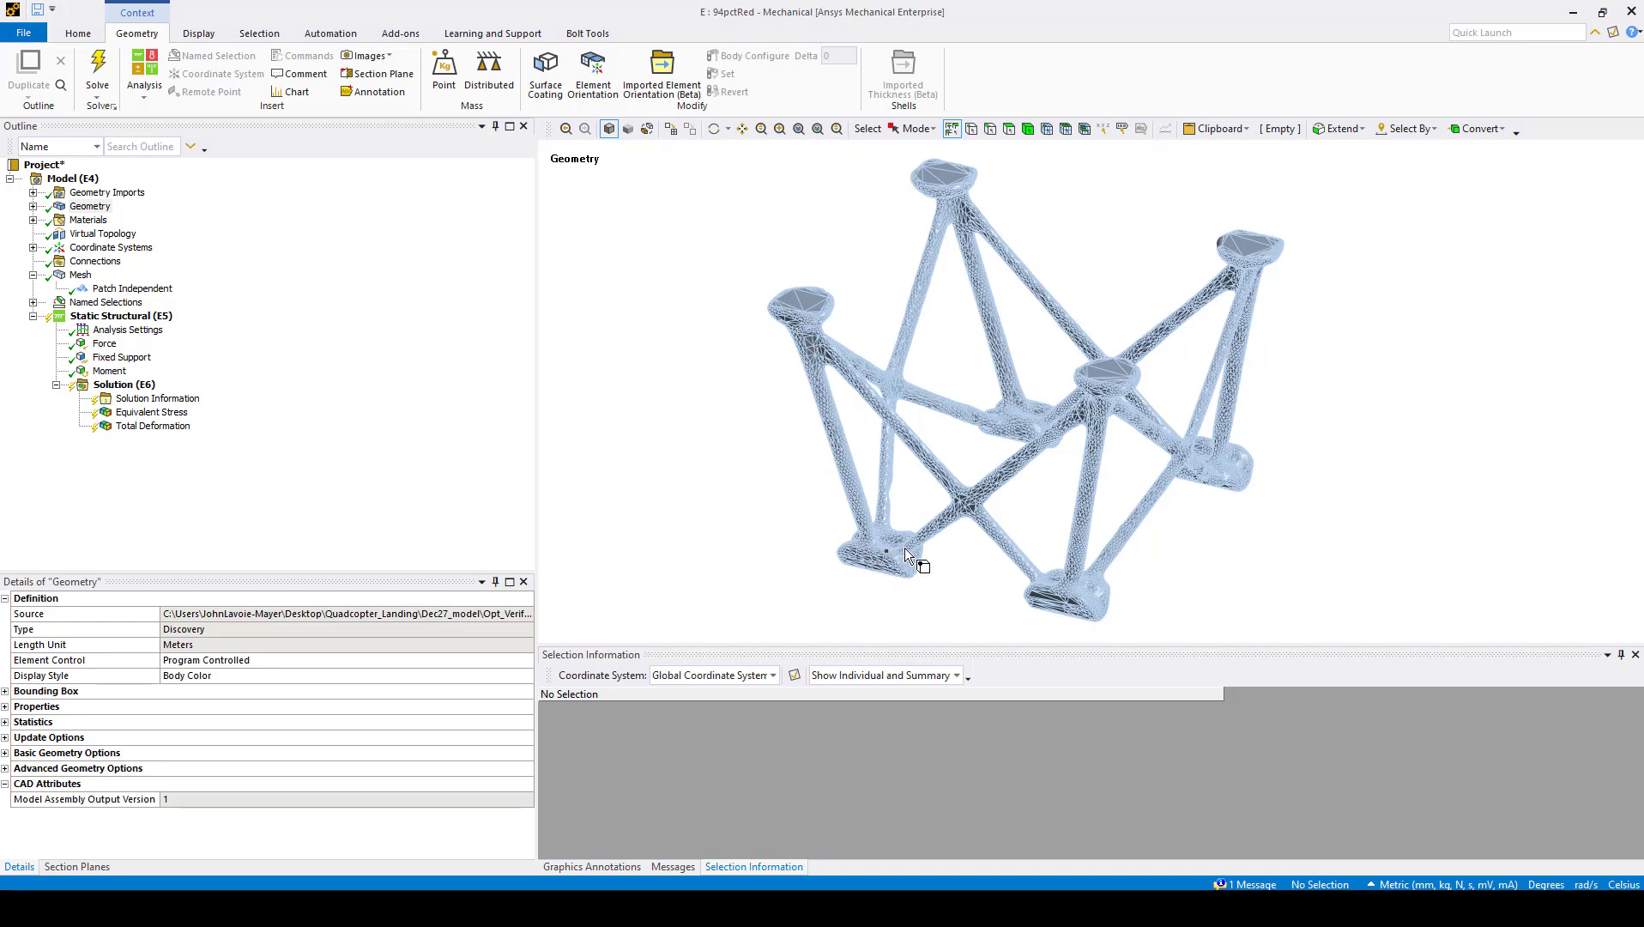
- Review the Mesh Metrics graph and statistics: 362091 elements, 0.87317 average element quality
click(82, 278)
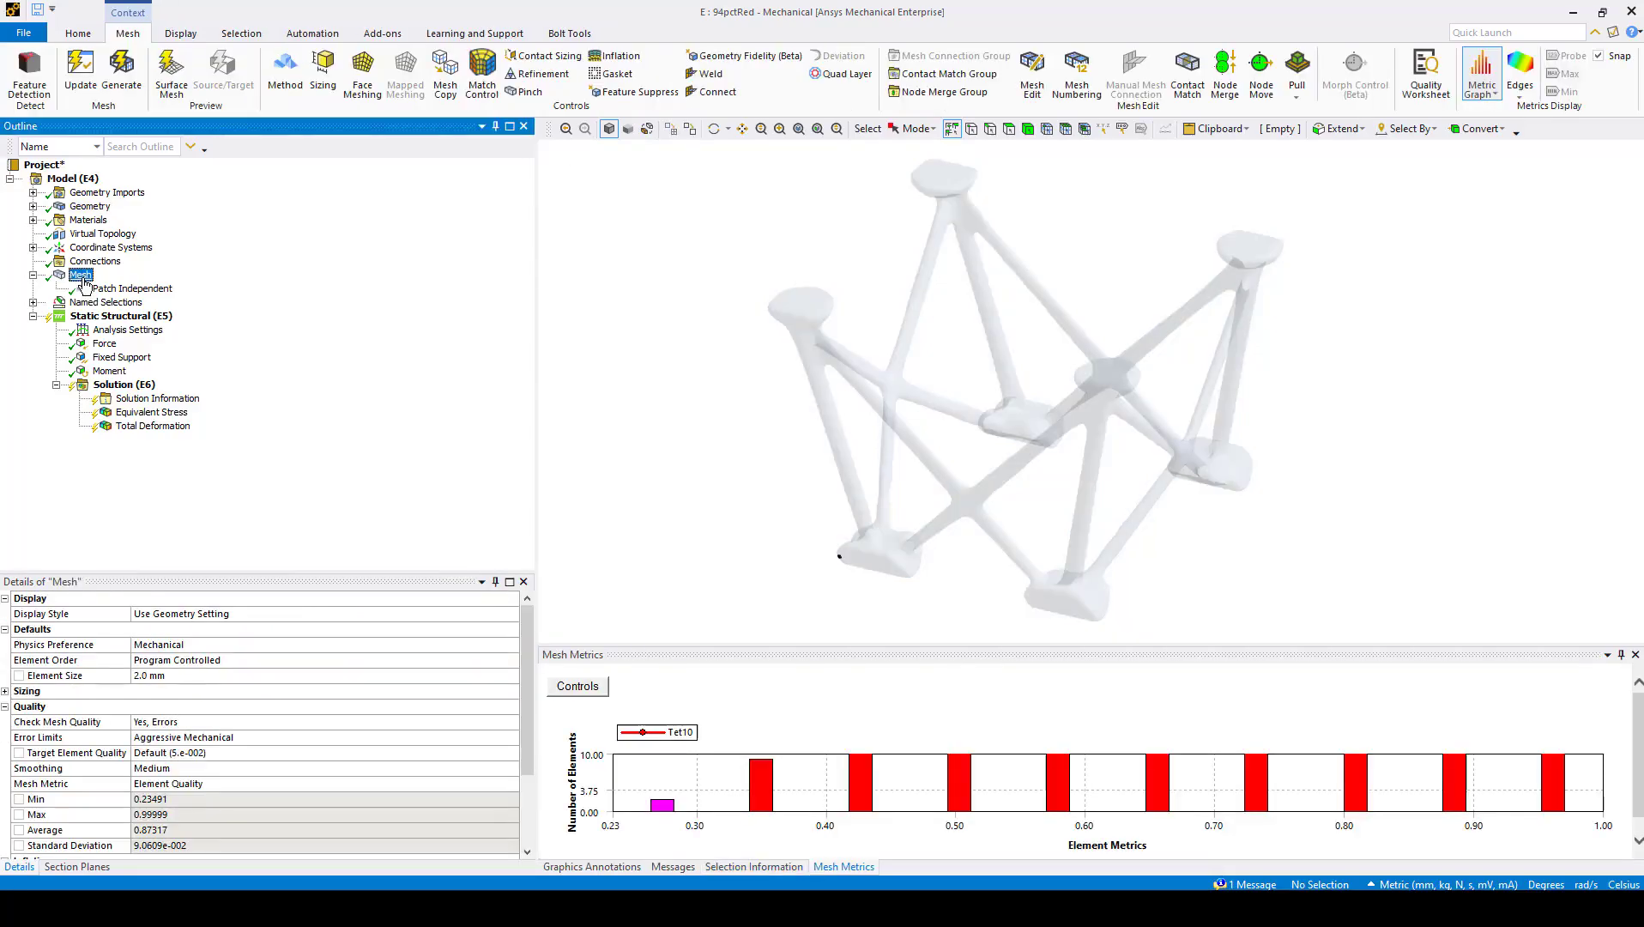
click(717, 705)
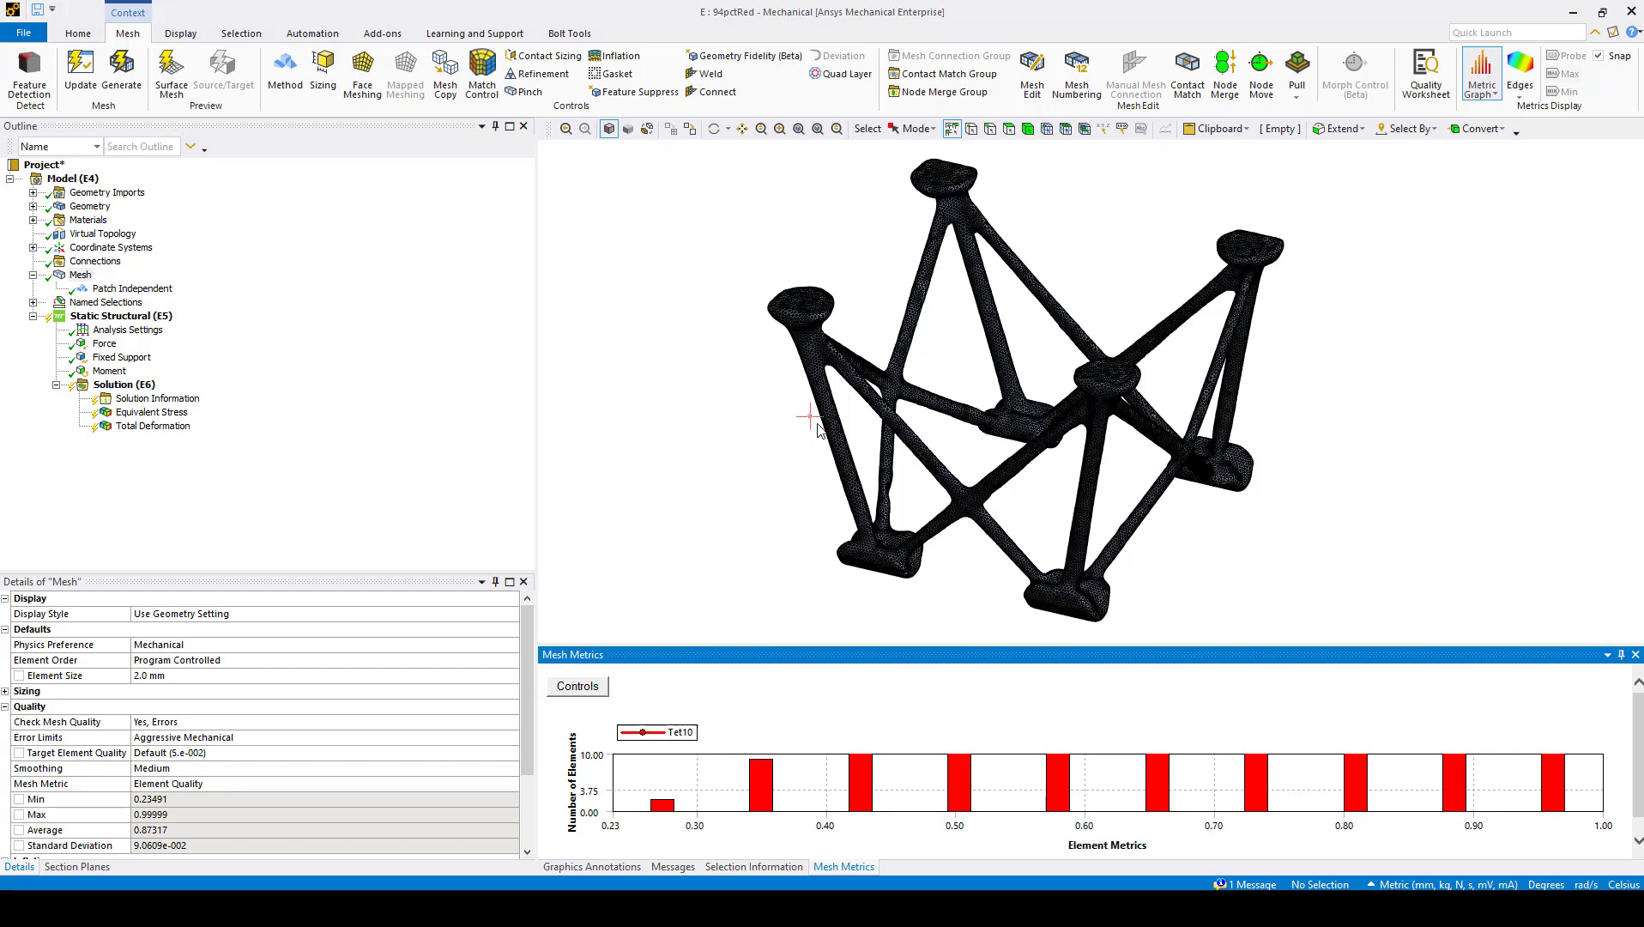
scroll(846, 438, down, 3)
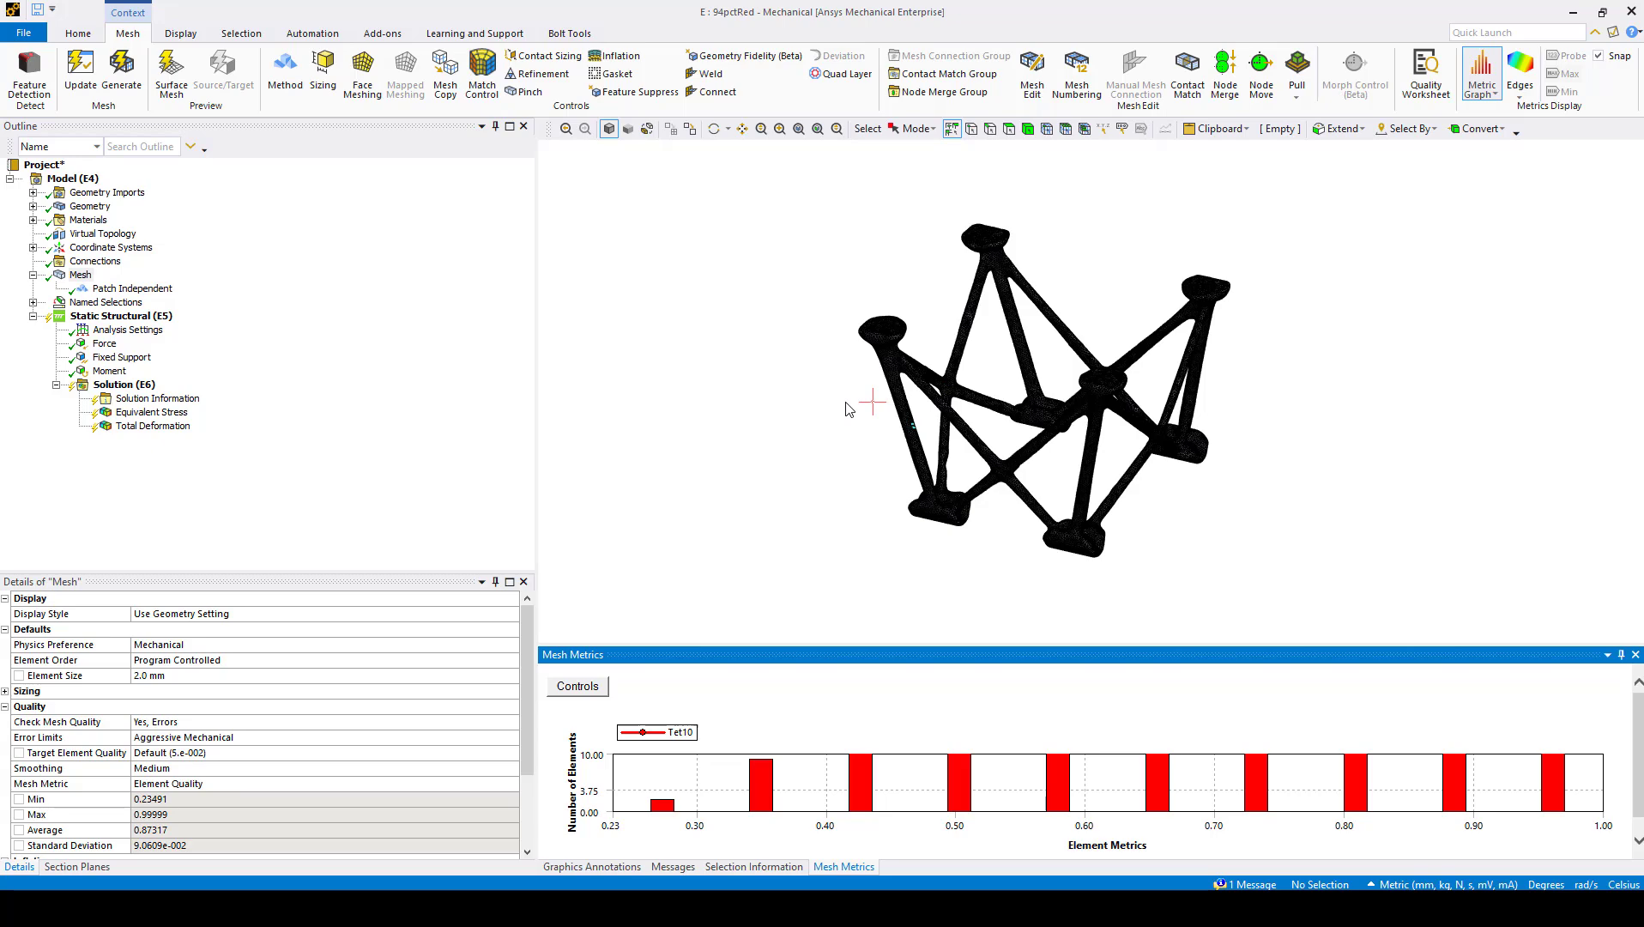
scroll(953, 421, up, 5)
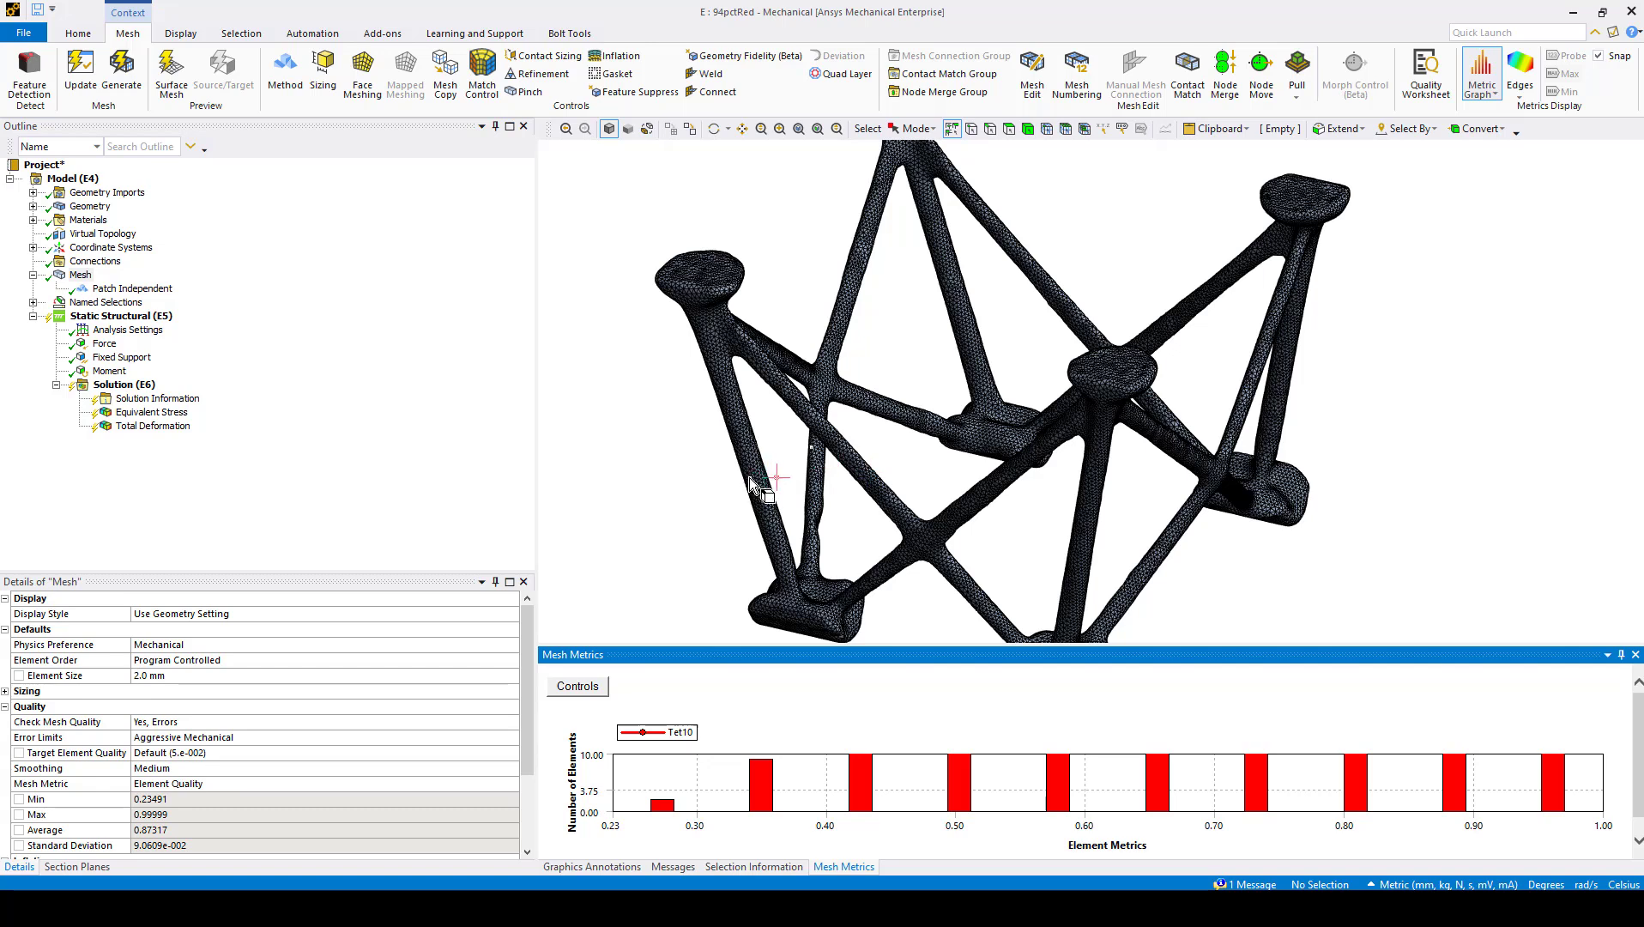
scroll(391, 764, down, 3)
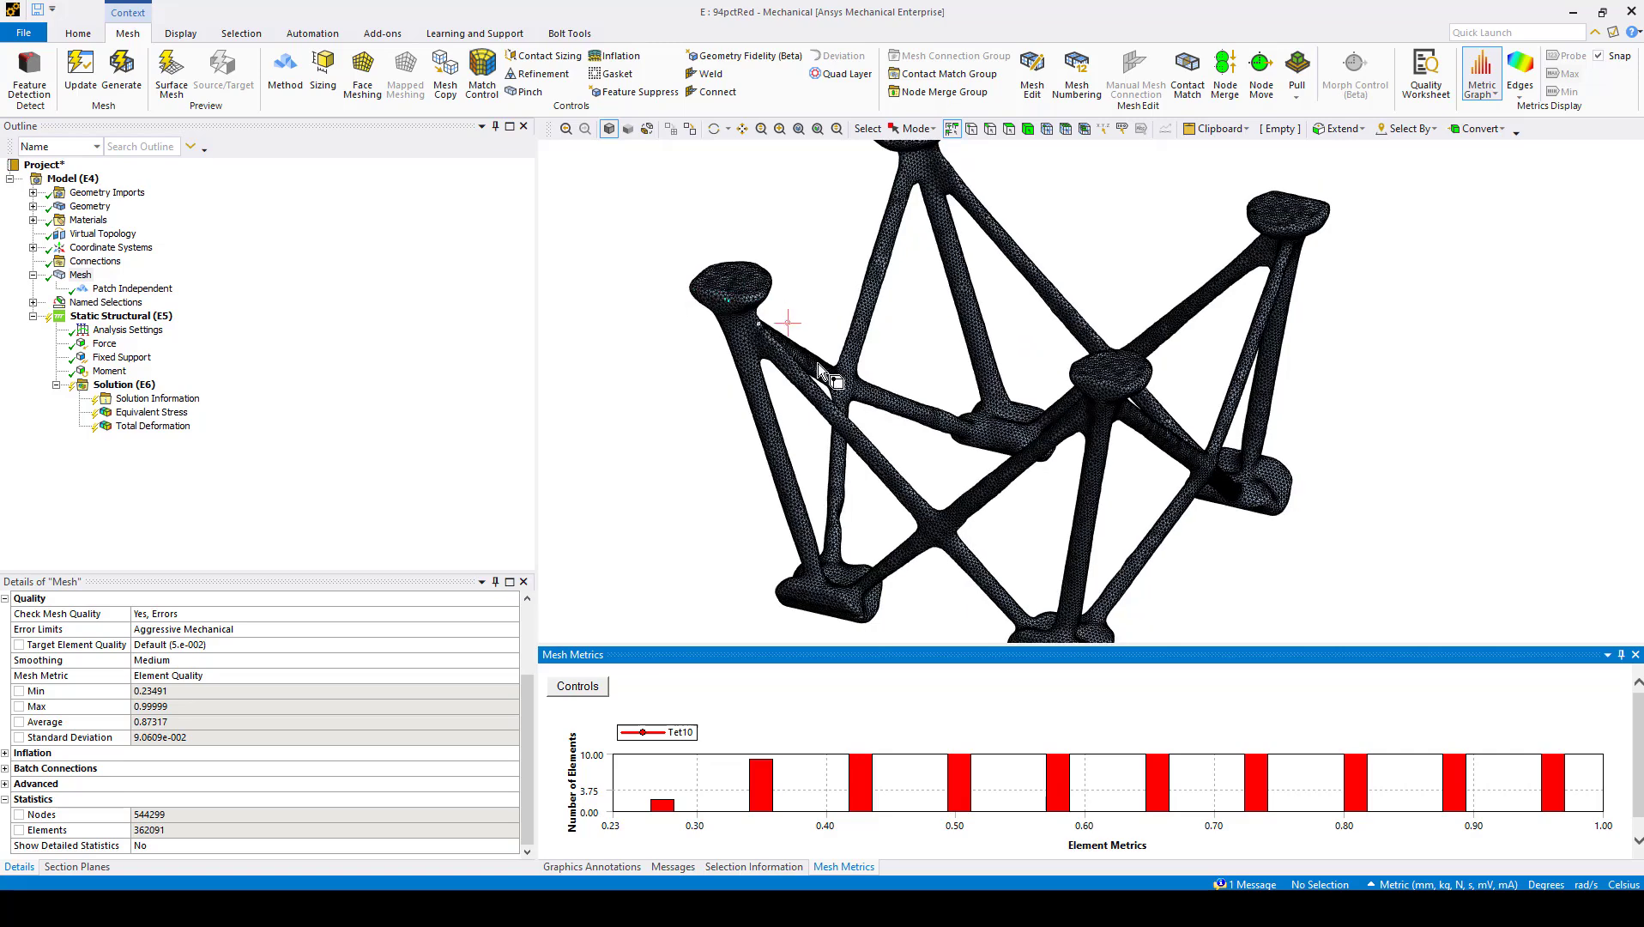
scroll(726, 307, up, 3)
ctrl+middle_drag(784, 396, 1159, 490)
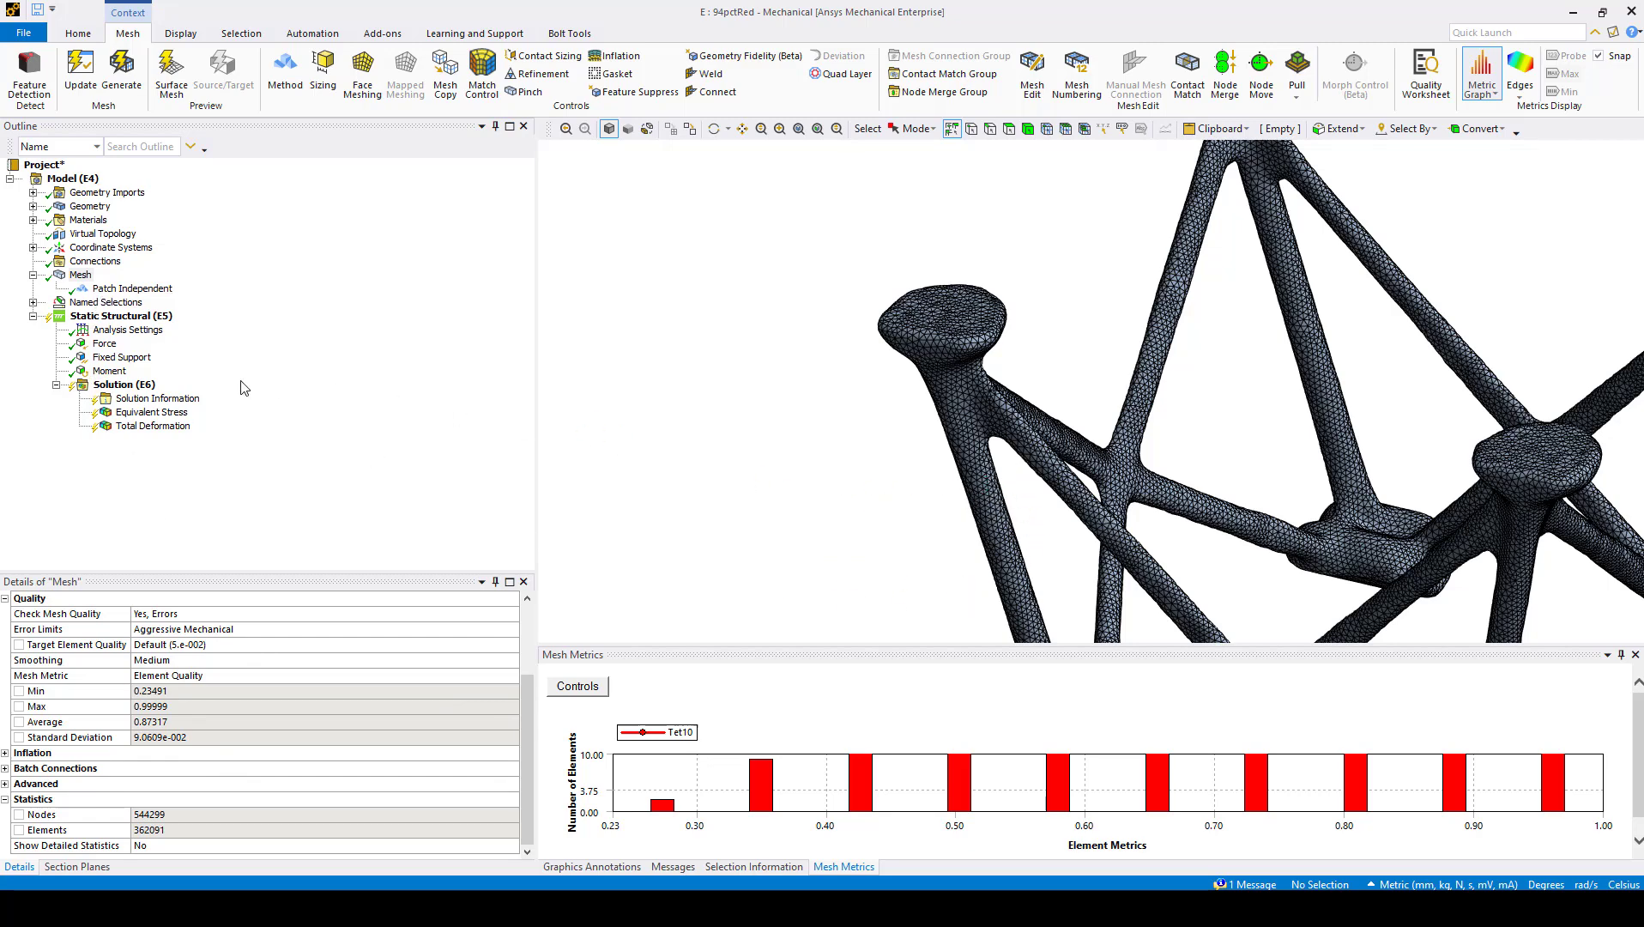
click(81, 275)
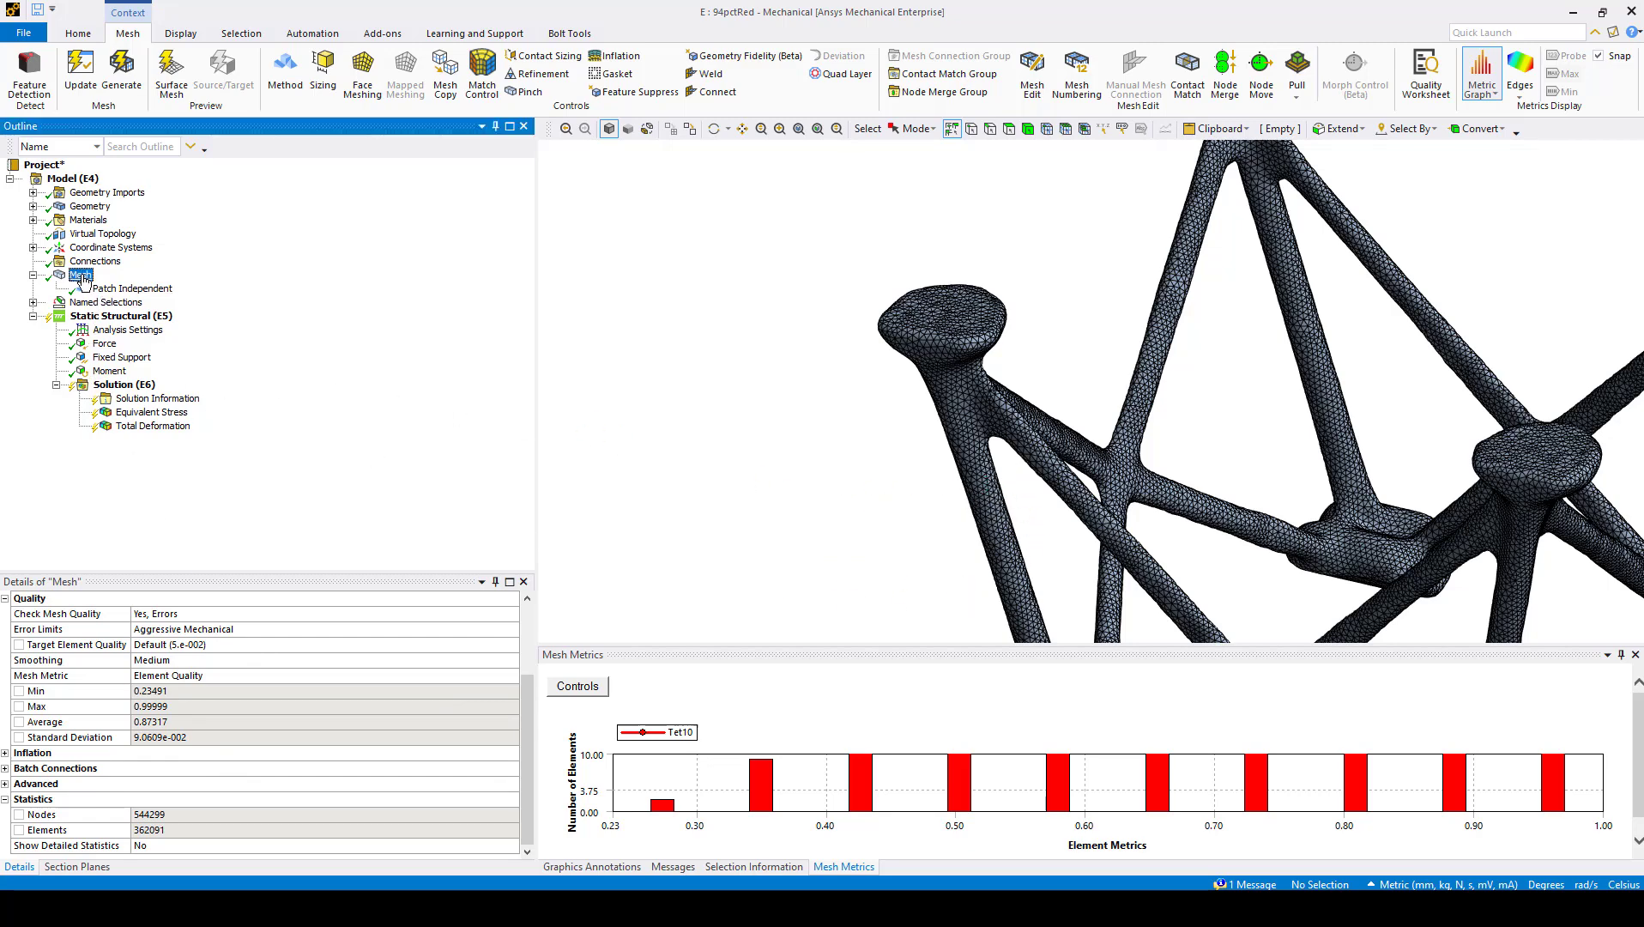
scroll(301, 816, up, 2)
scroll(300, 811, up, 1)
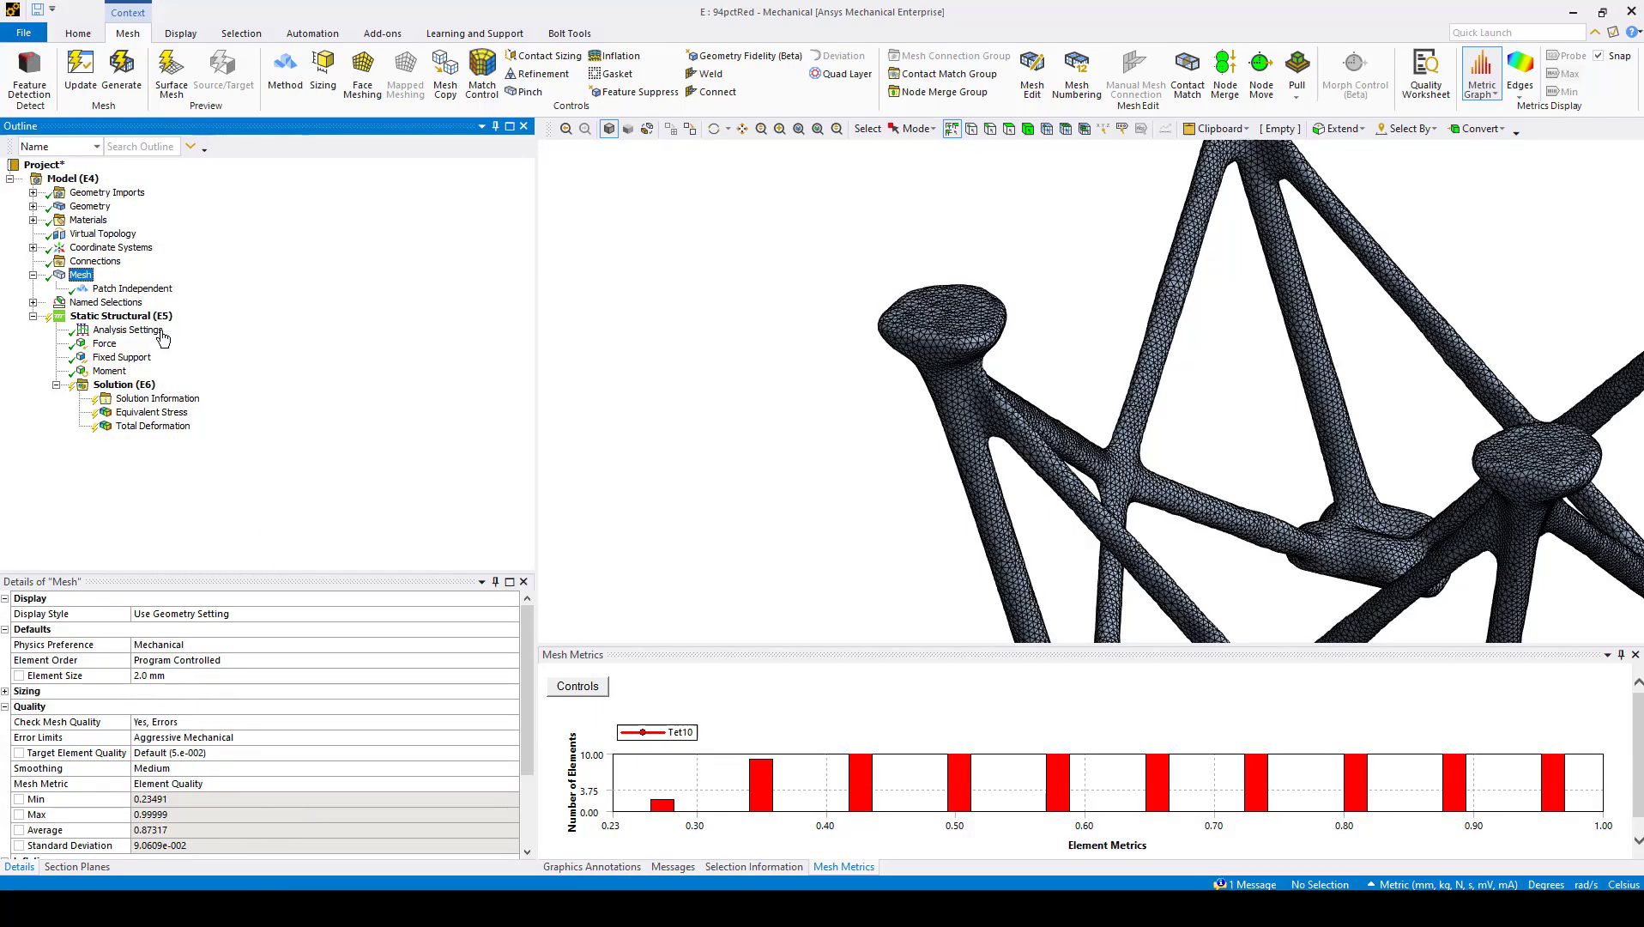
click(144, 290)
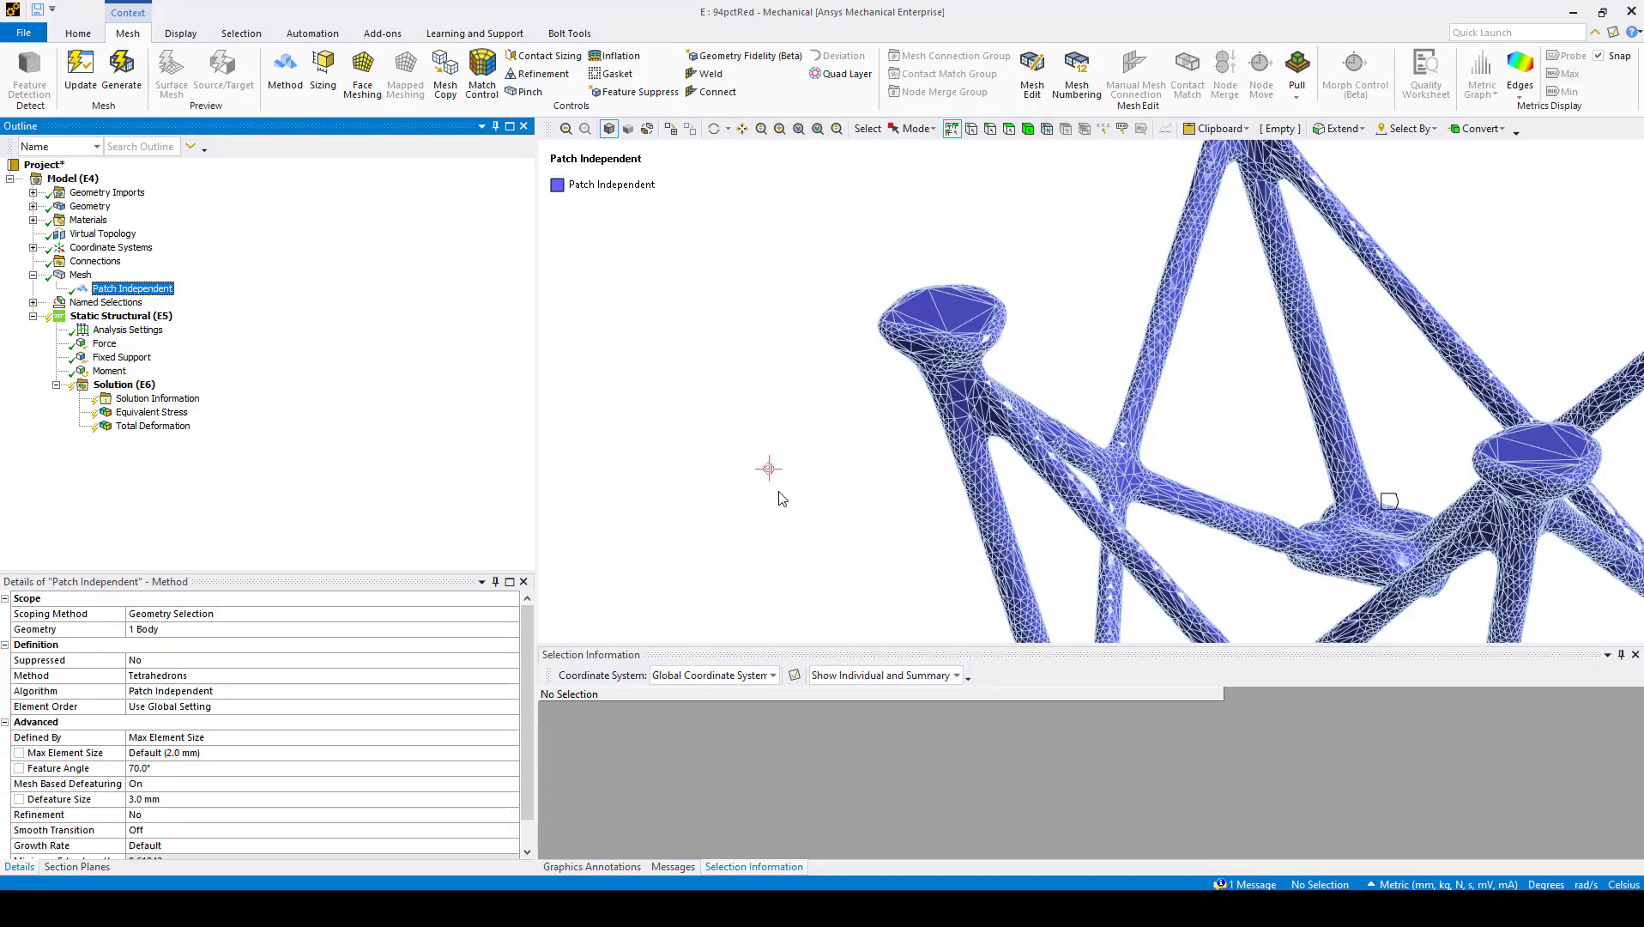
middle_drag(918, 481, 977, 411)
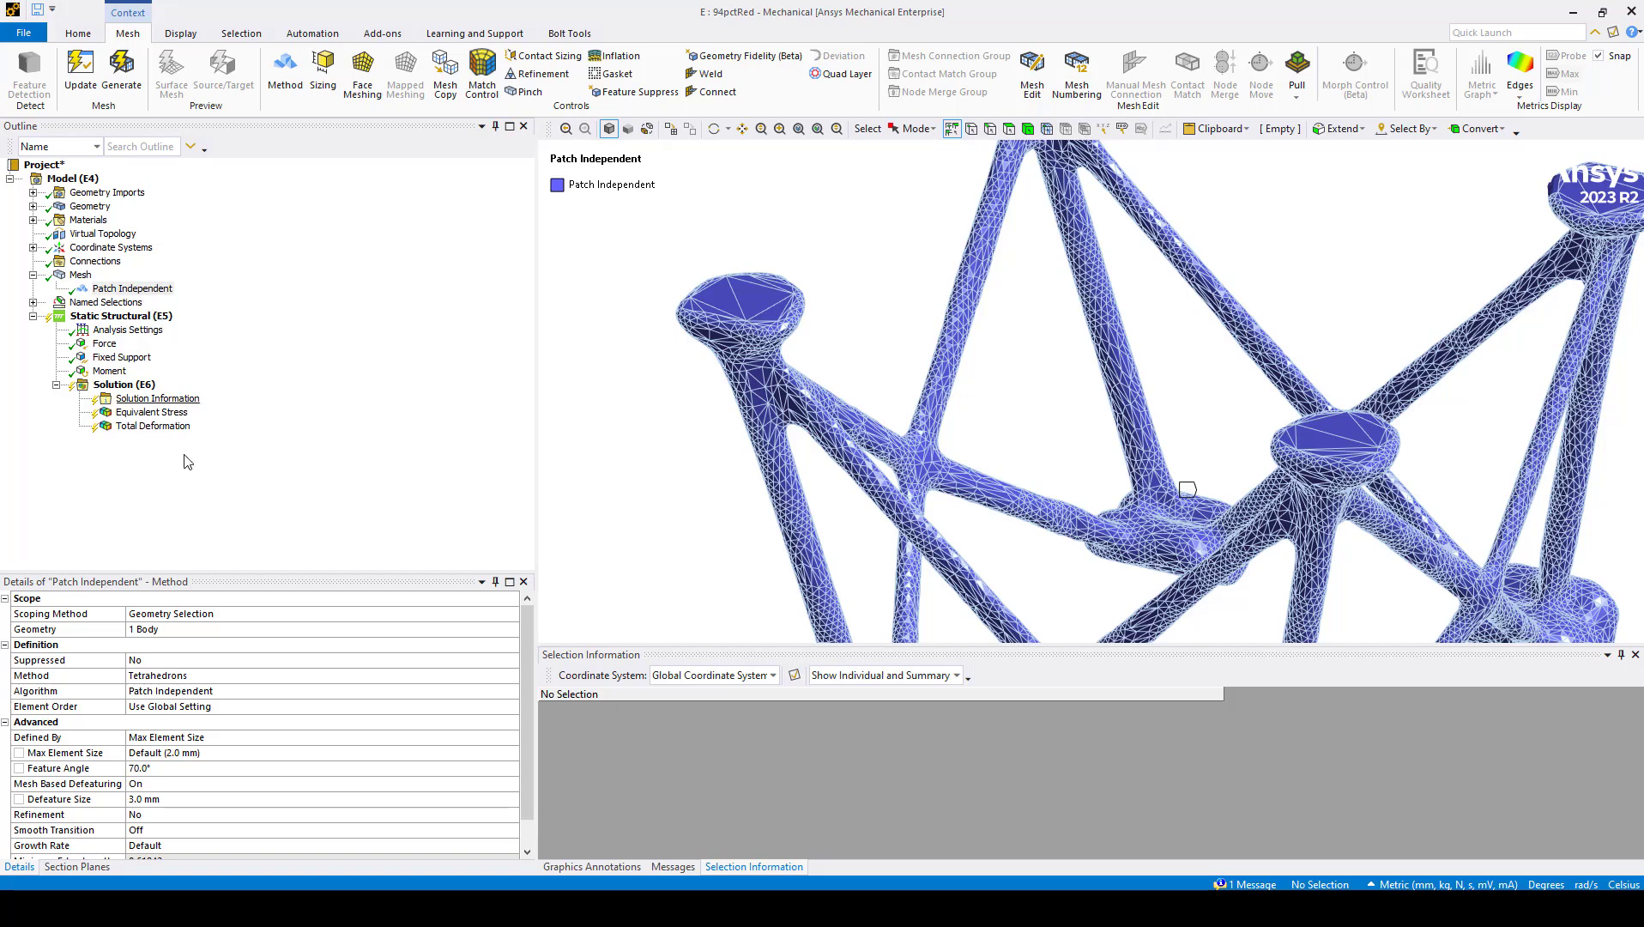
click(77, 273)
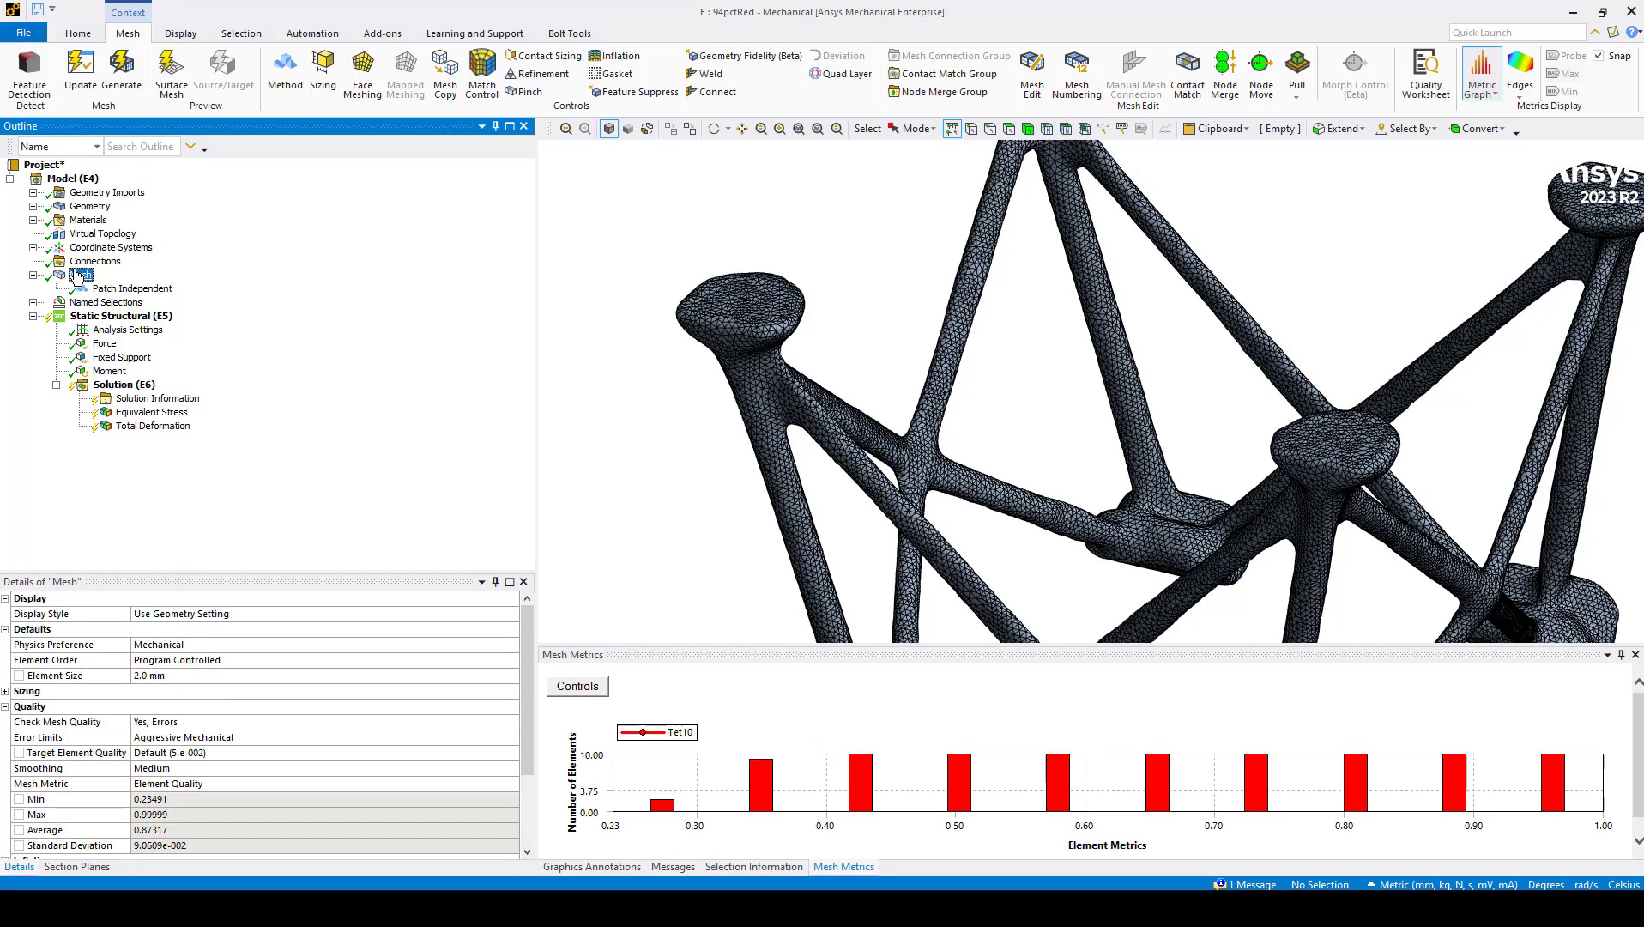
right_click(76, 273)
mouse_move(131, 281)
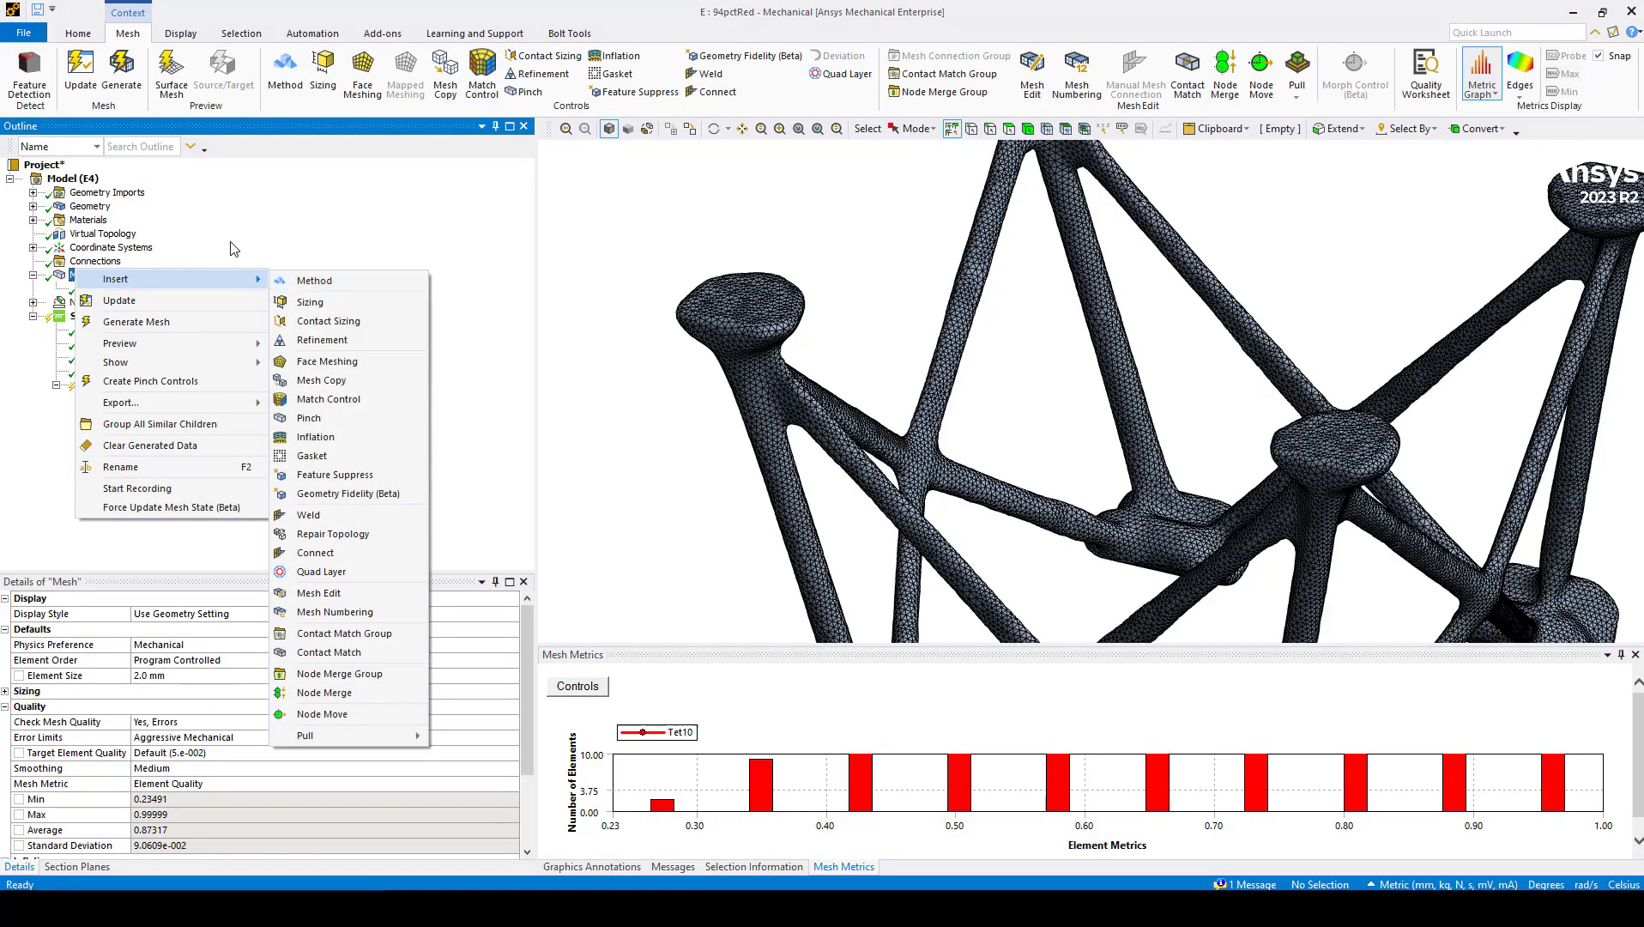
key(Right)
key(Return)
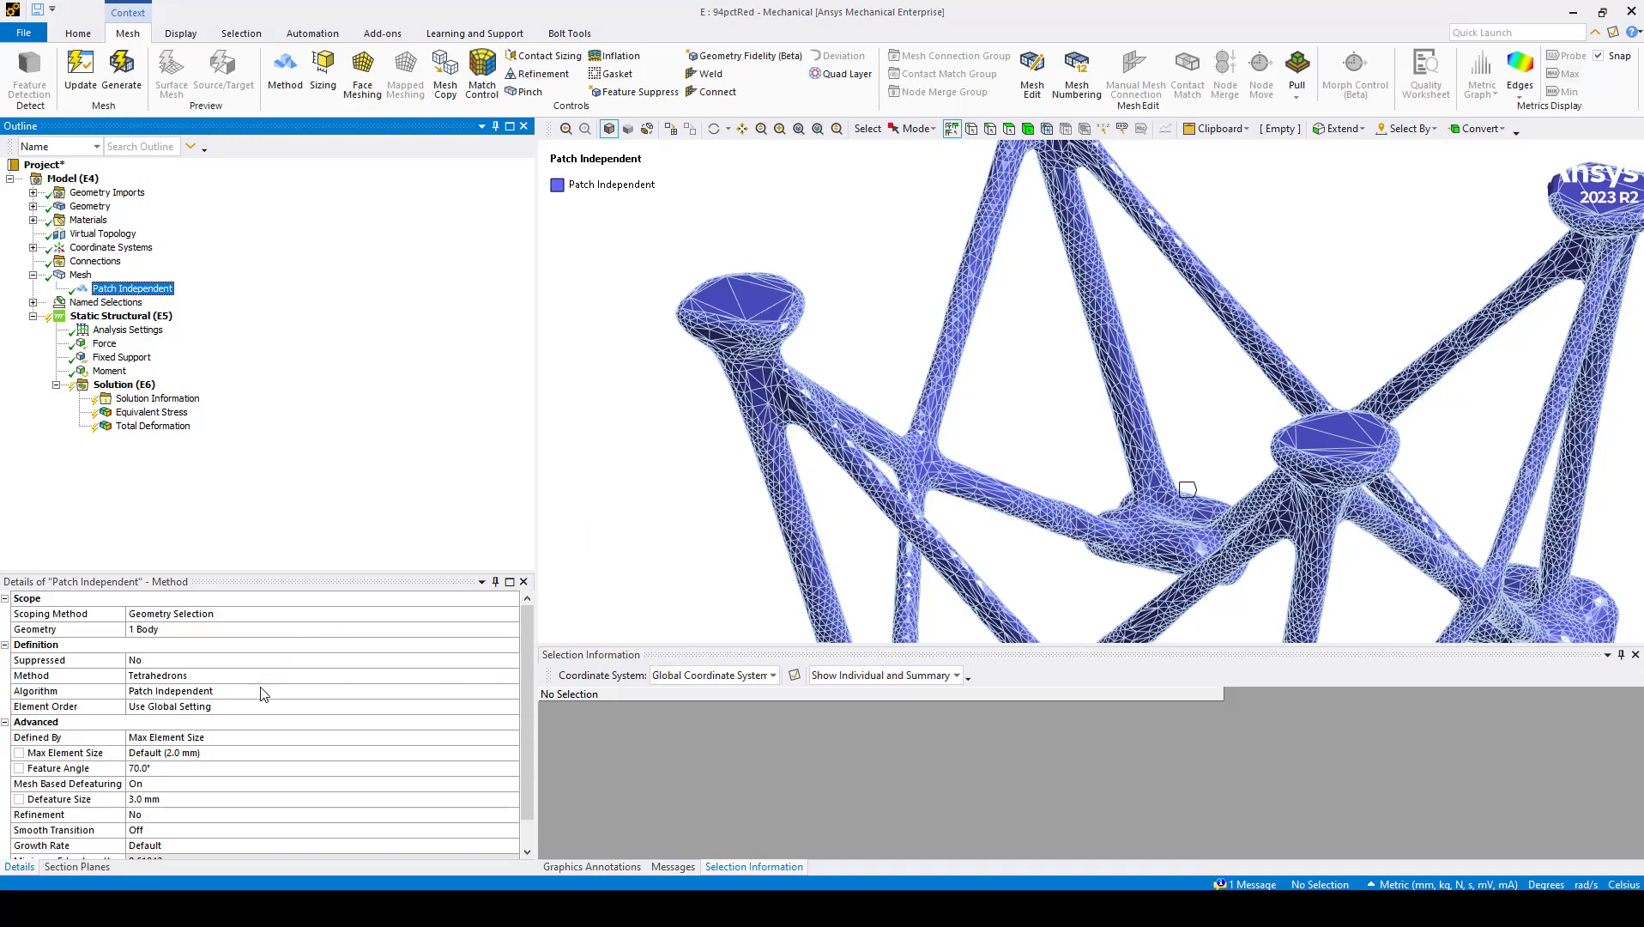
scroll(237, 705, down, 1)
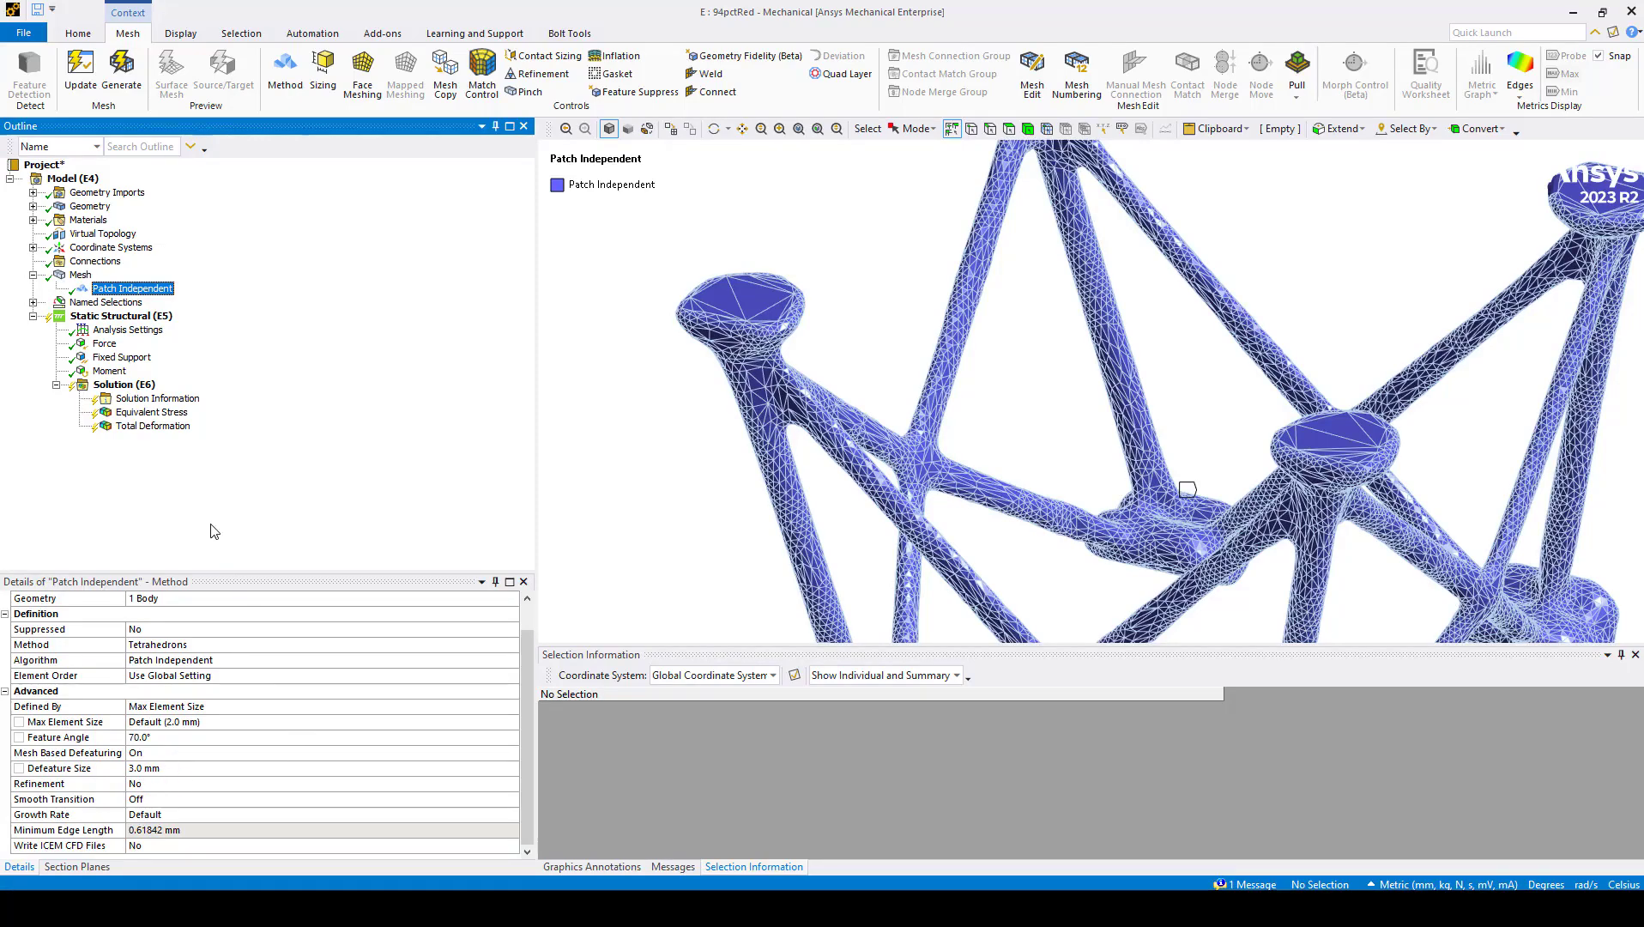
- Show the element-quality graph (0.23491 to 0.99999) and zoom and pan the grey meshed bracket
click(81, 275)
scroll(1017, 463, up, 1)
scroll(1017, 463, down, 1)
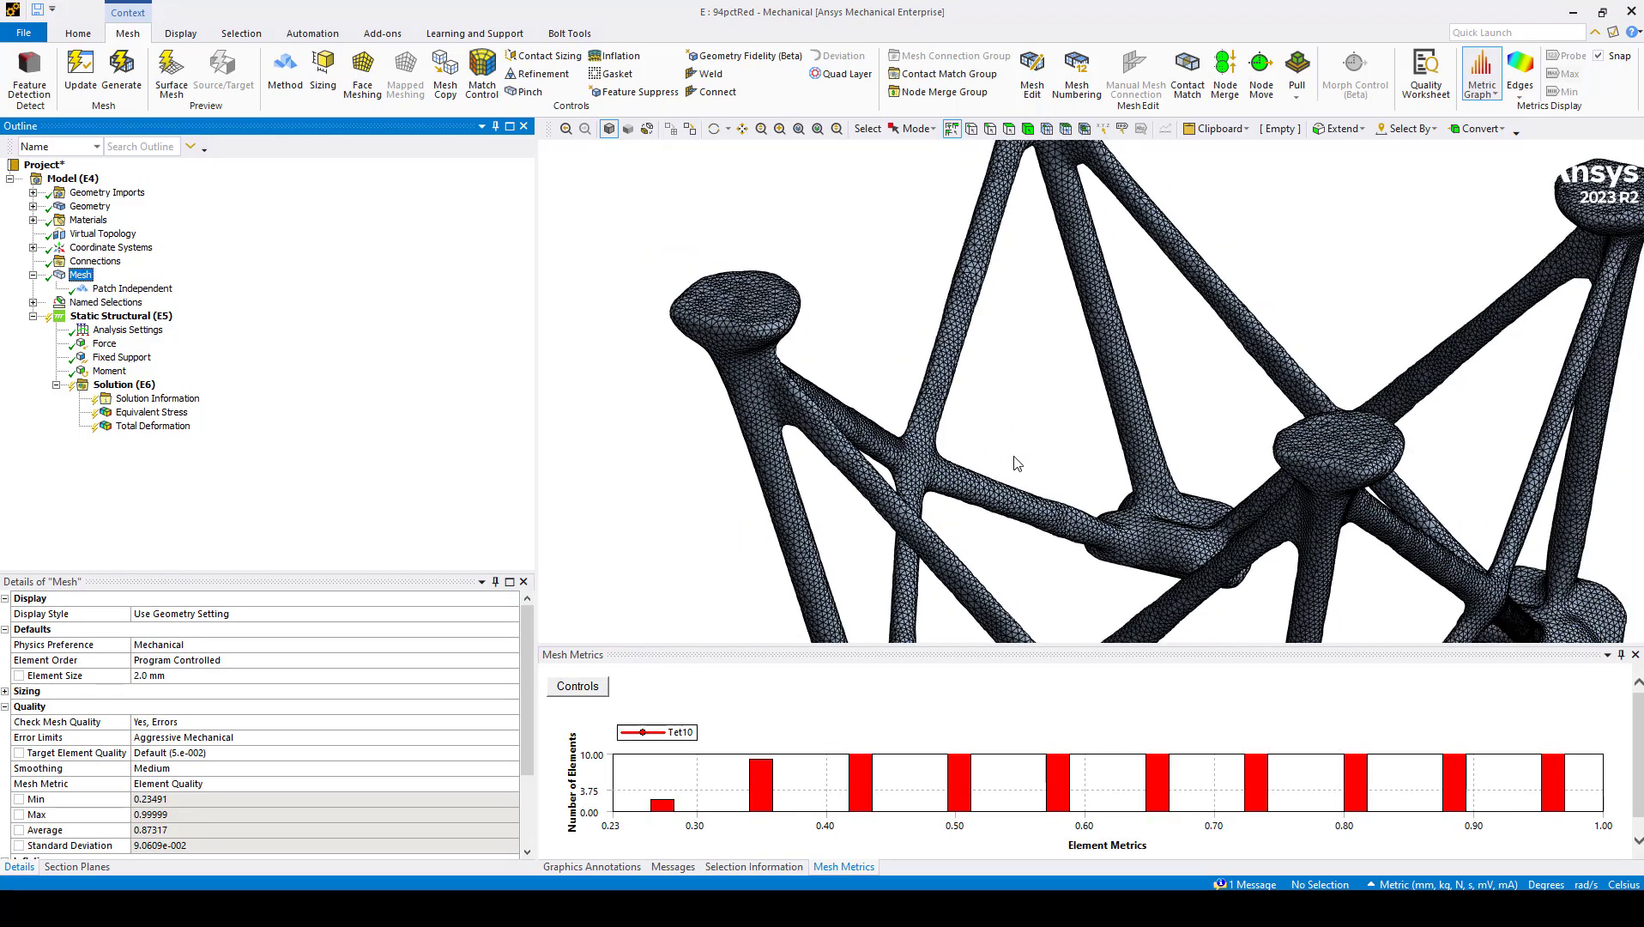
scroll(961, 462, down, 1)
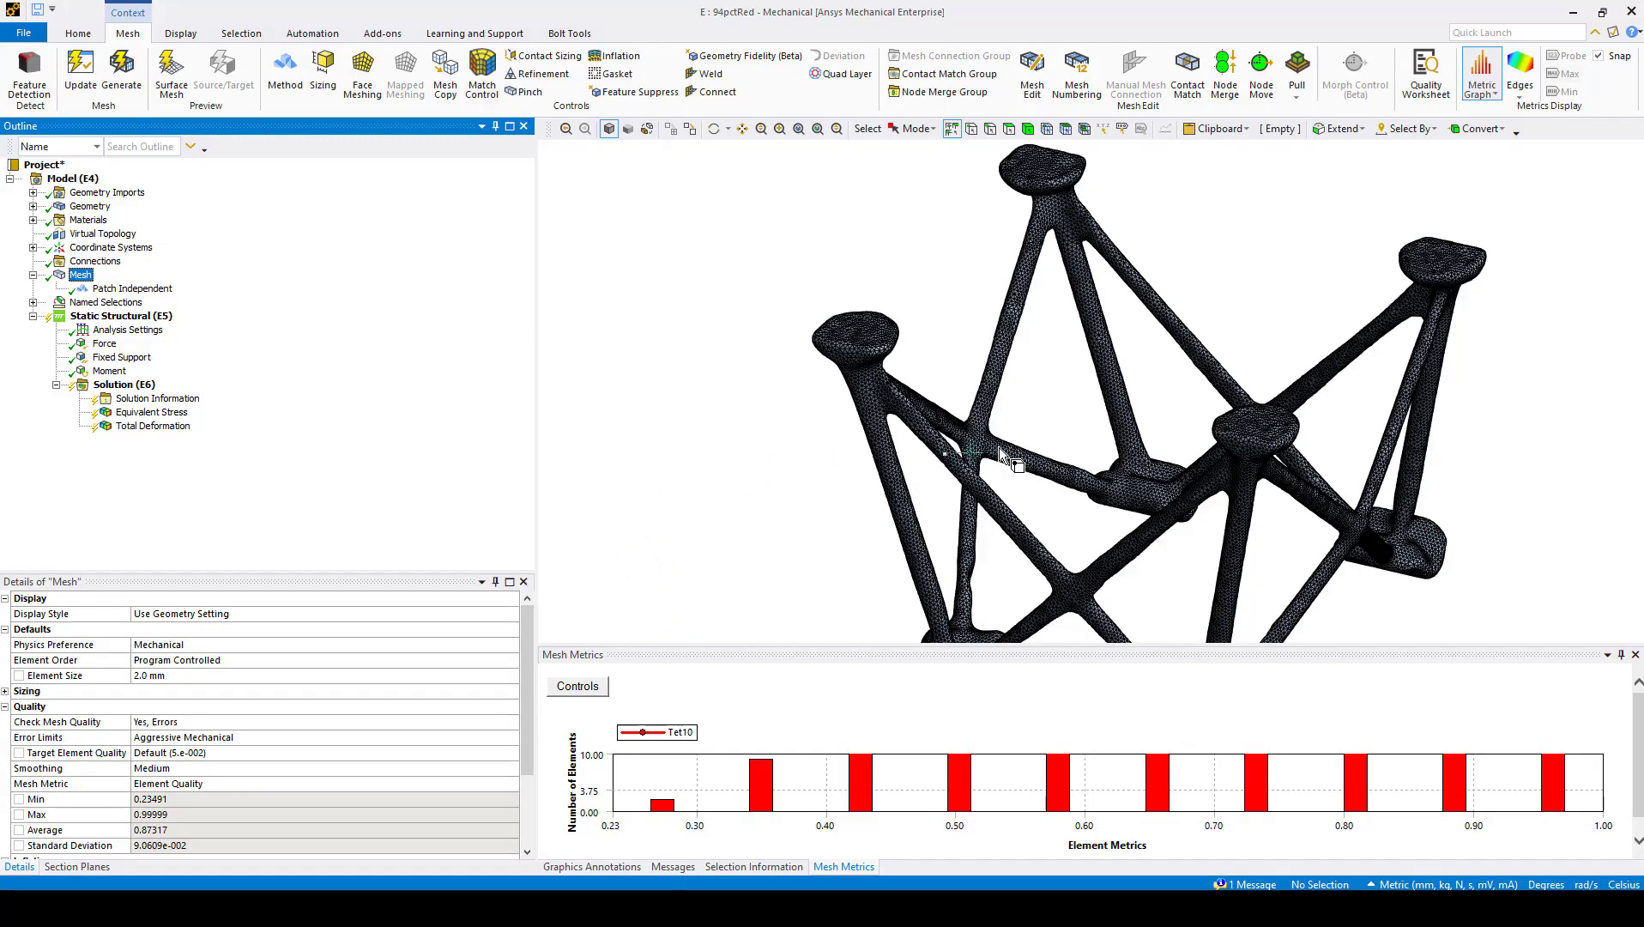
ctrl+middle_drag(1029, 445, 884, 468)
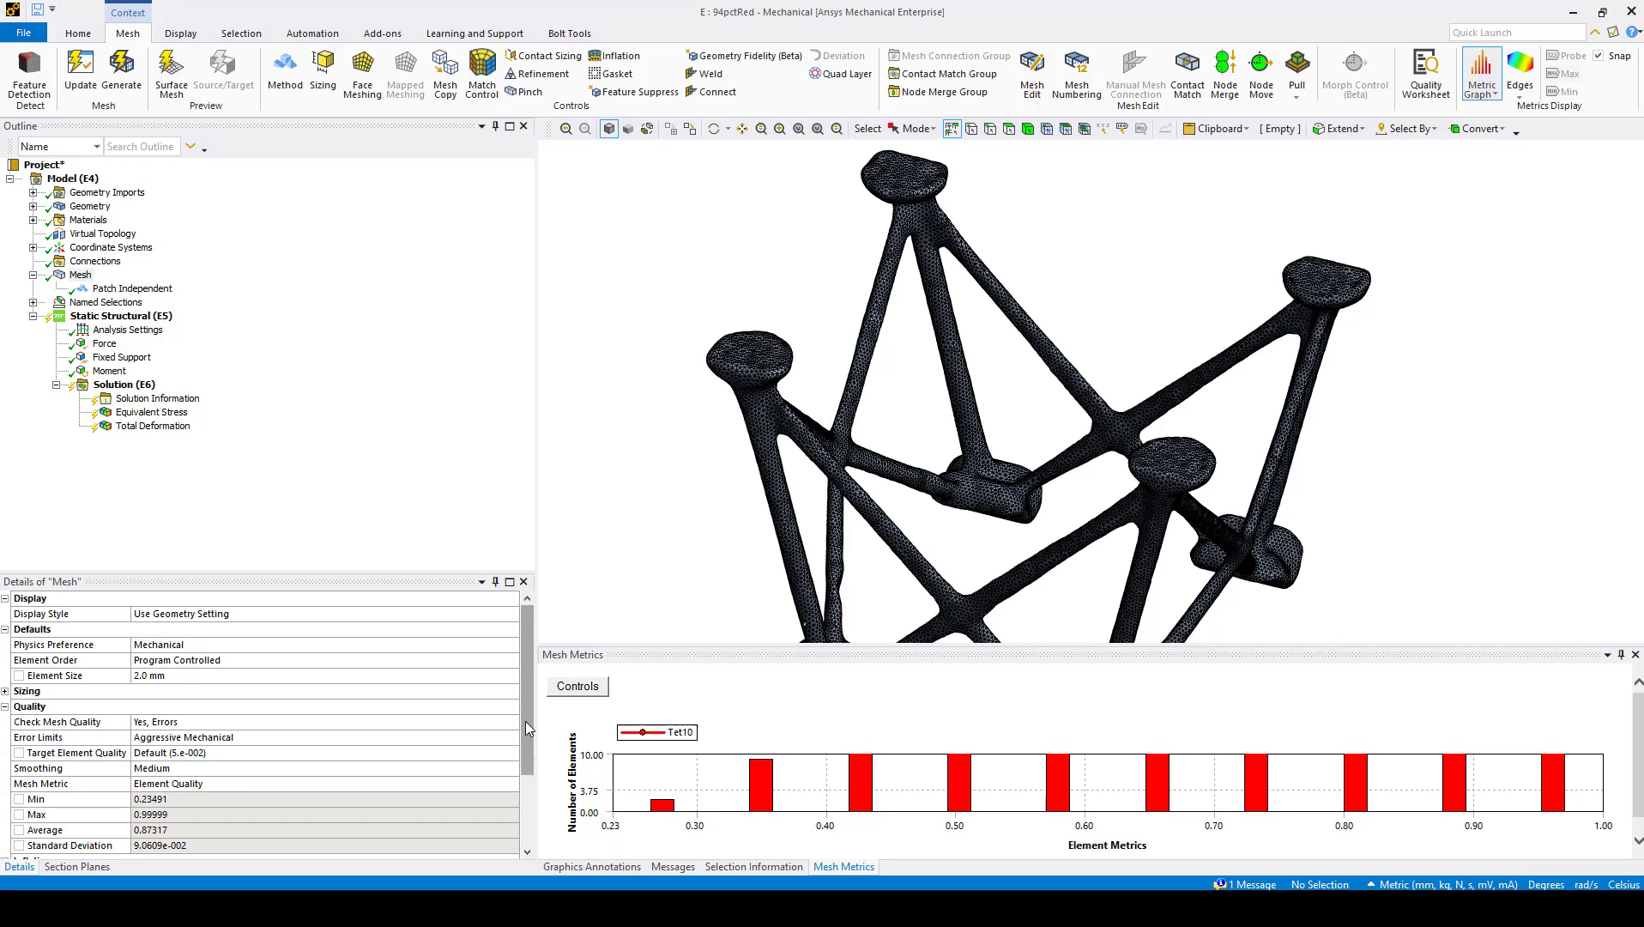
- Select and inspect the 57.233 mm² virtual face on the lattice frame's top pad
click(103, 234)
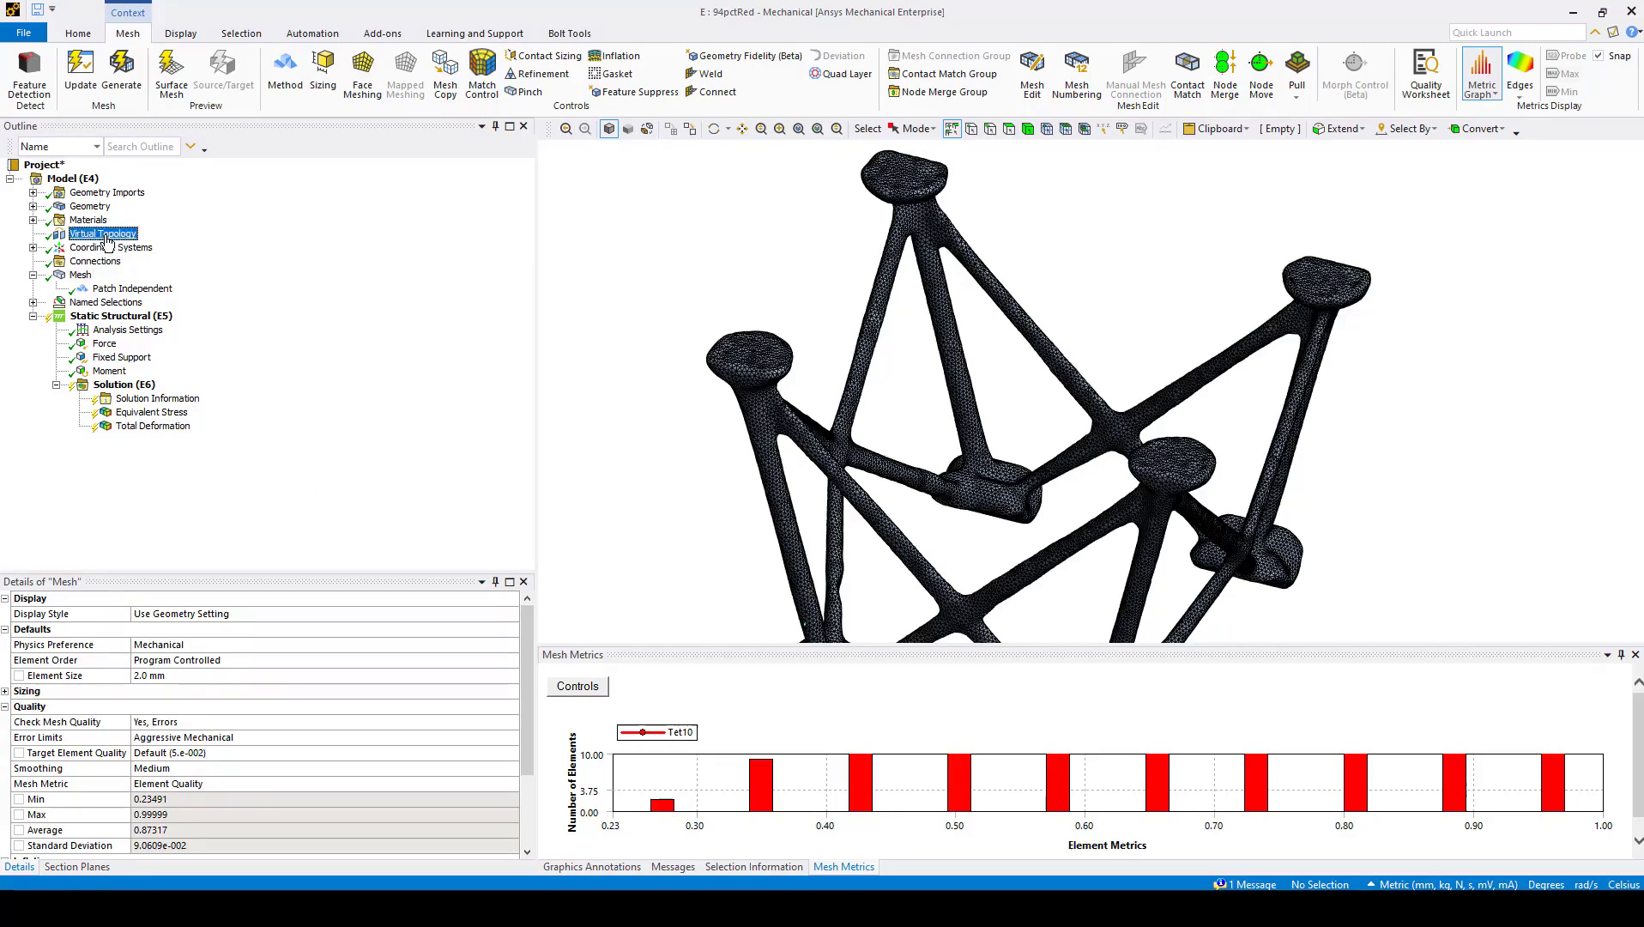
scroll(846, 412, up, 4)
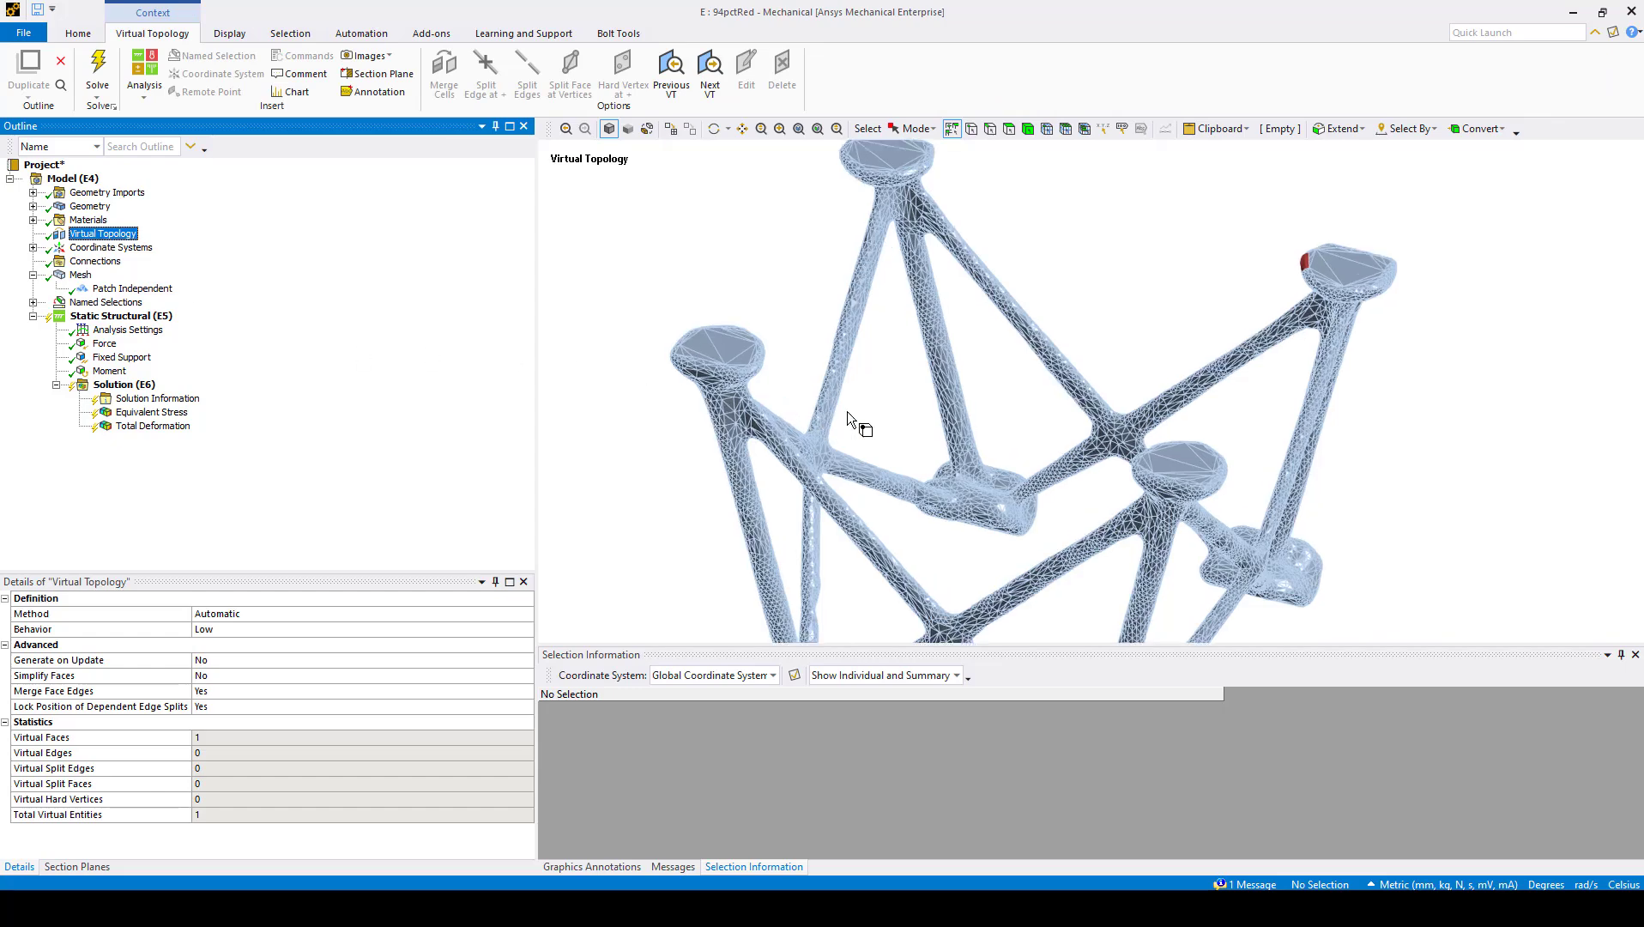
scroll(876, 412, down, 4)
middle_drag(962, 411, 1075, 400)
scroll(1086, 243, down, 2)
scroll(1090, 232, up, 5)
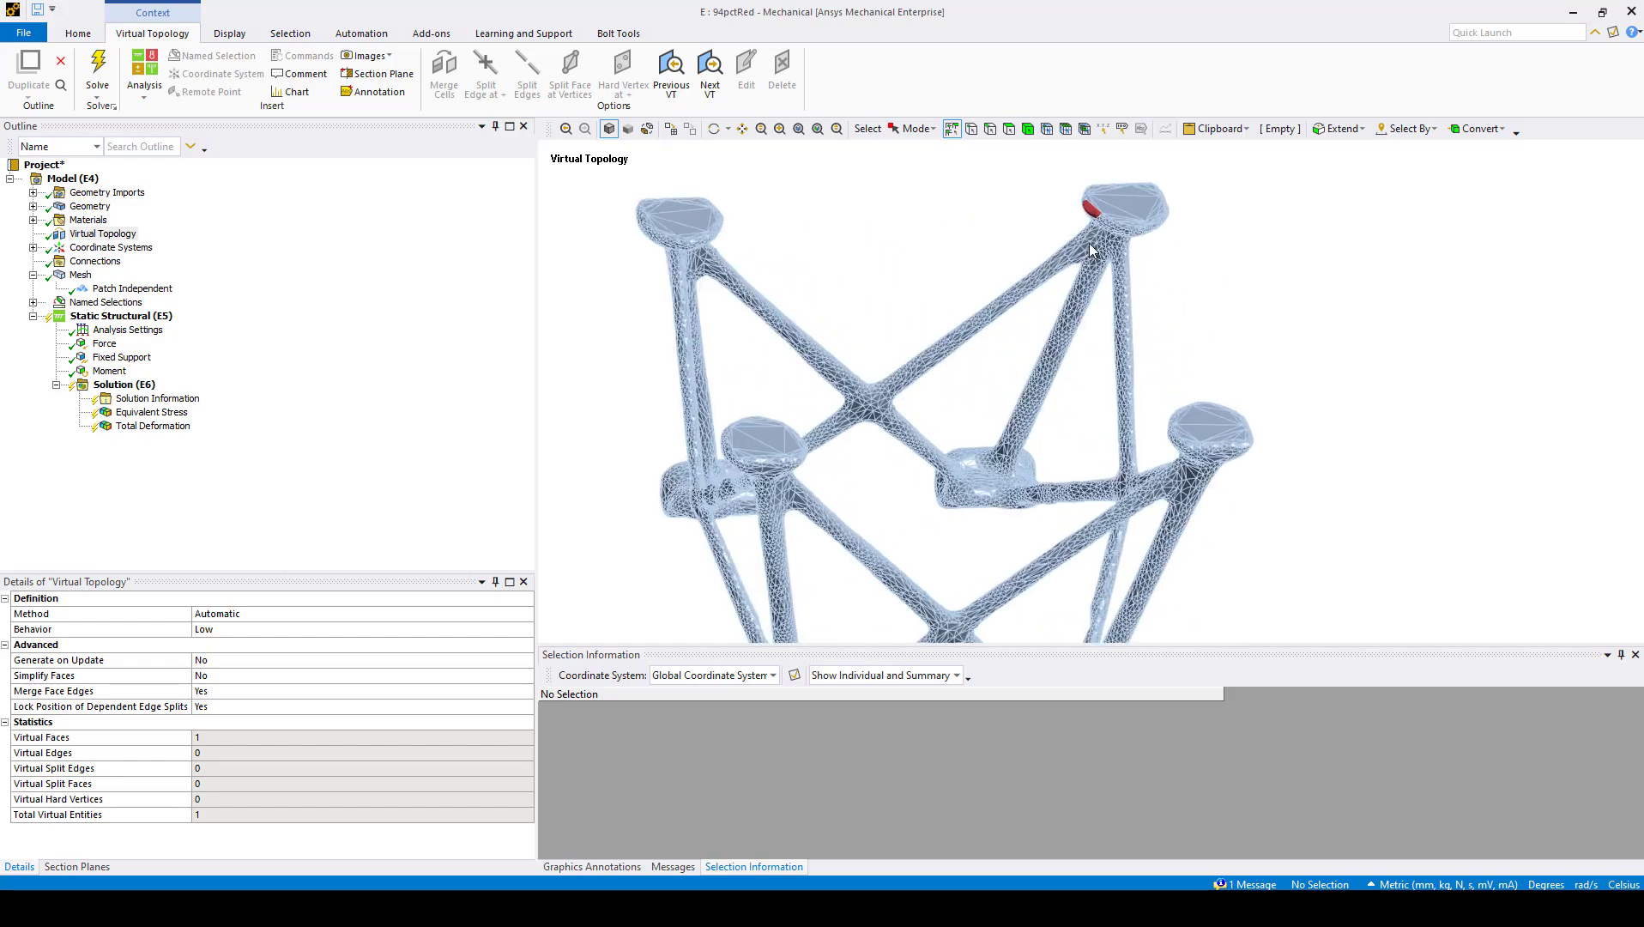
ctrl+middle_drag(1099, 219, 1094, 438)
scroll(1089, 290, up, 6)
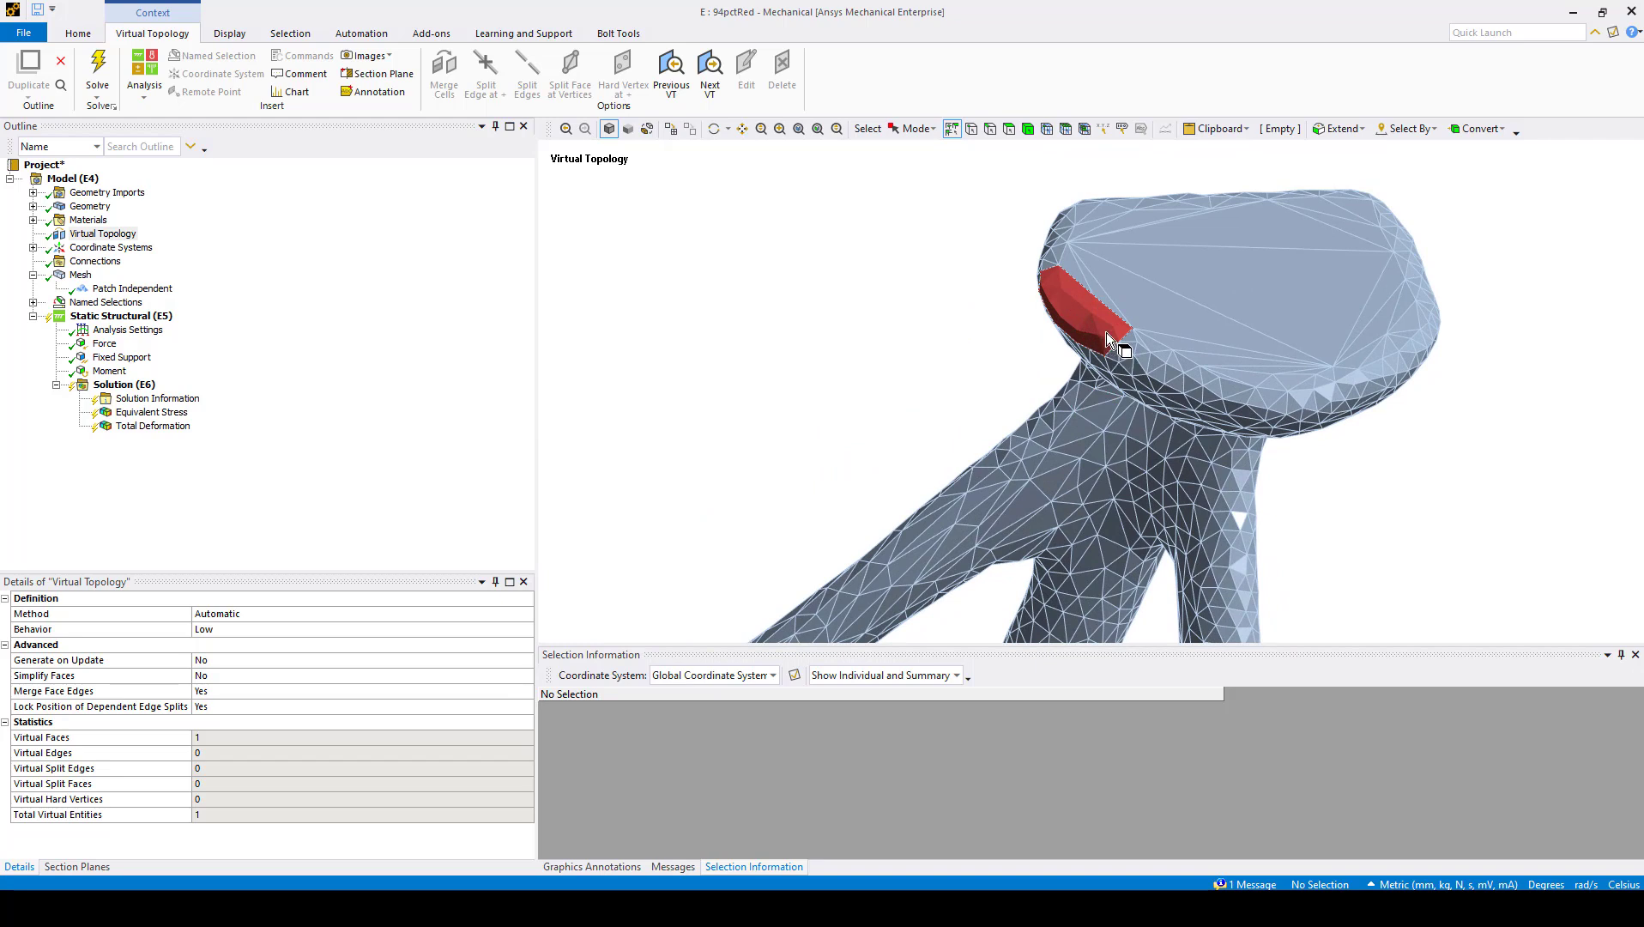
click(711, 86)
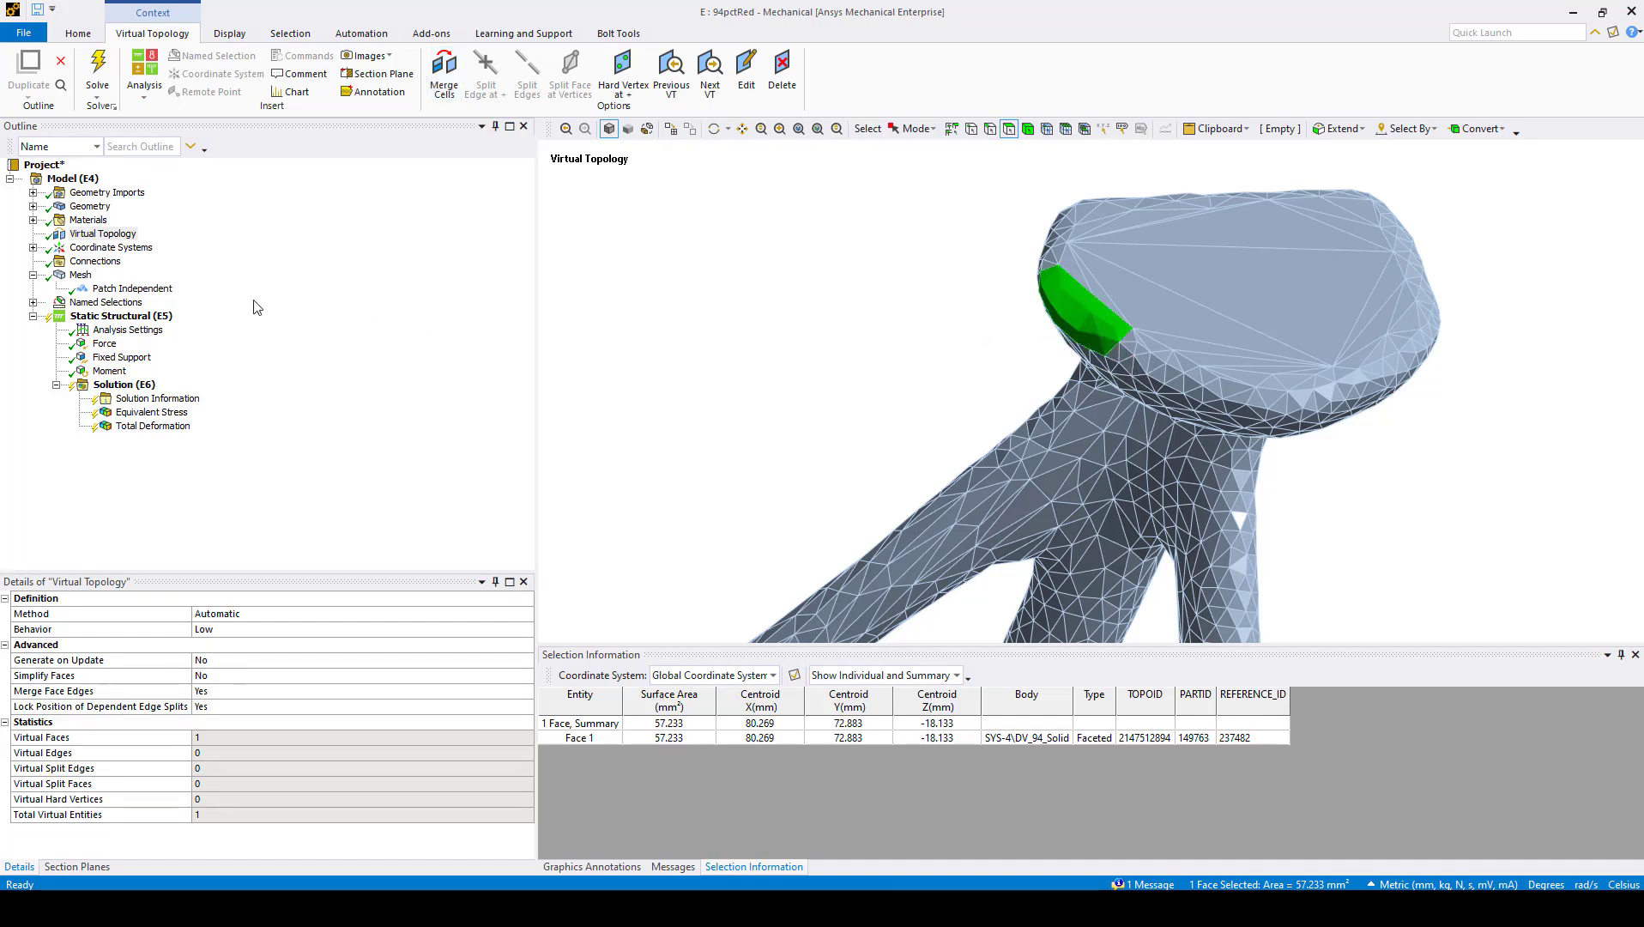
- Display the bracket mesh with its Element Quality metrics graph
click(80, 275)
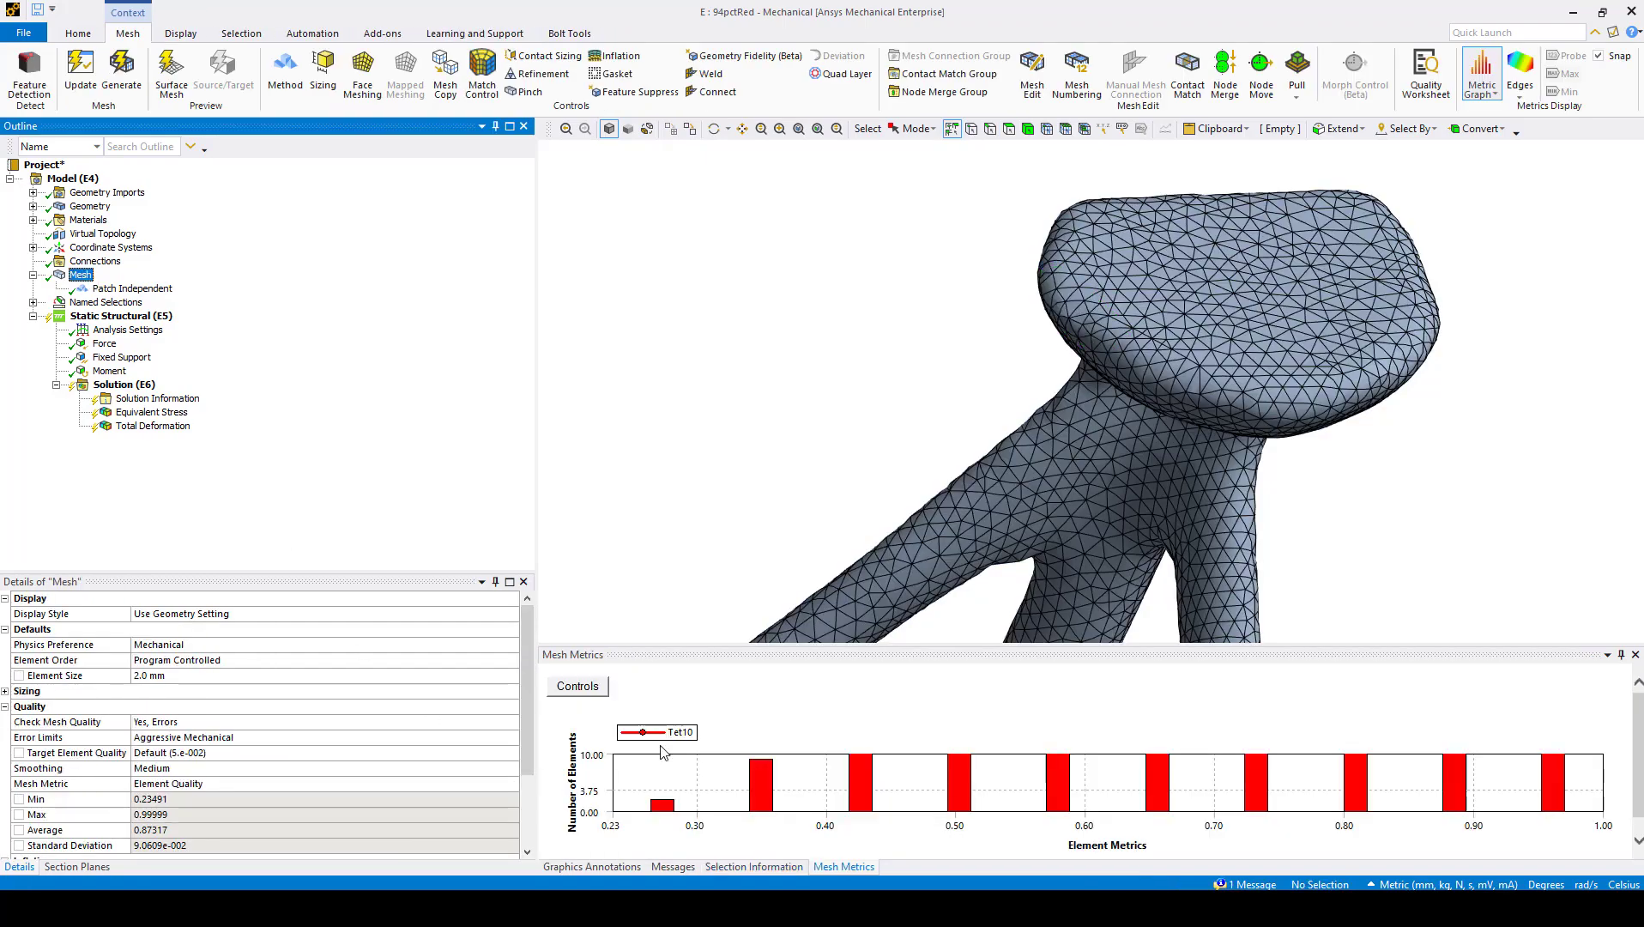
scroll(910, 444, down, 6)
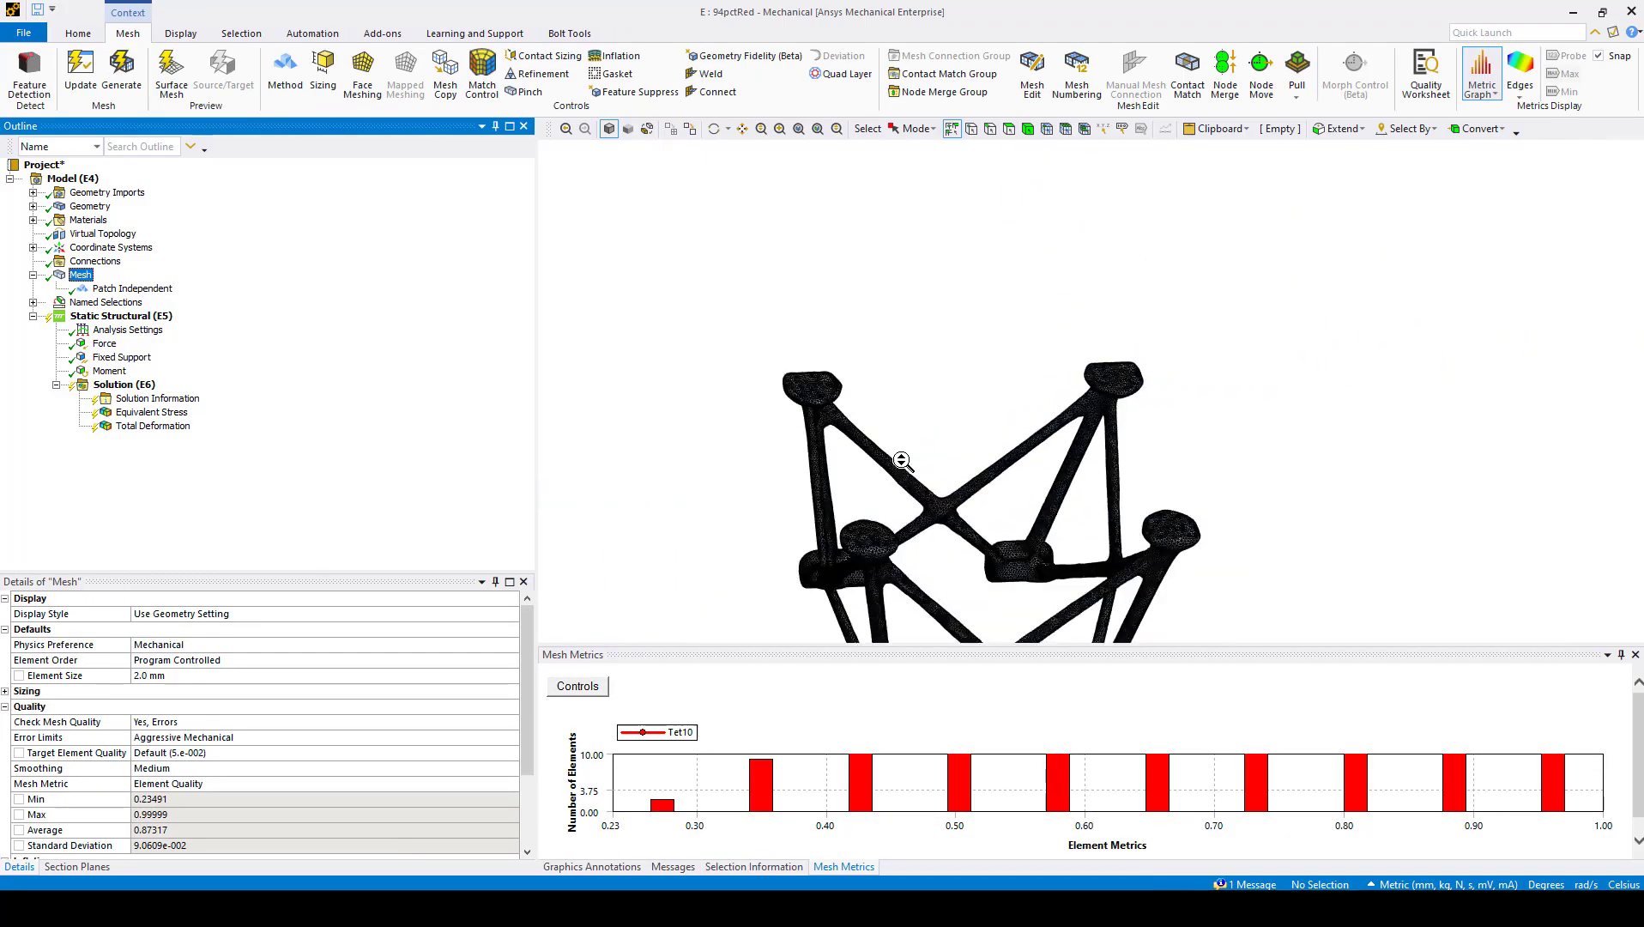
scroll(902, 461, down, 4)
scroll(906, 466, up, 5)
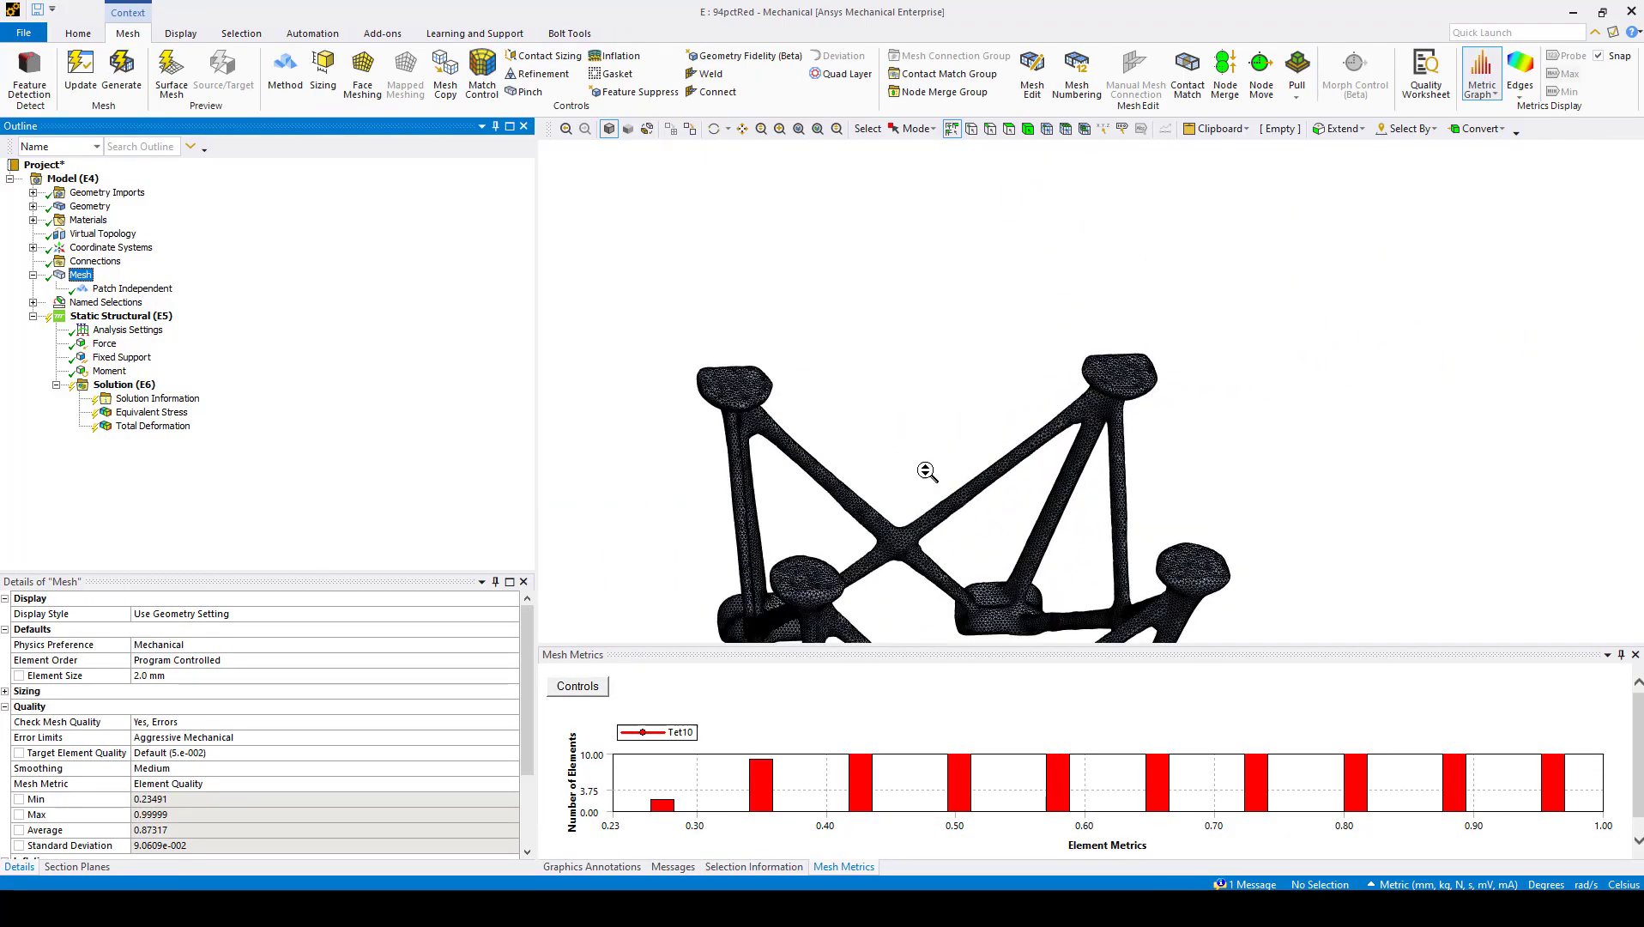
middle_drag(927, 471, 822, 622)
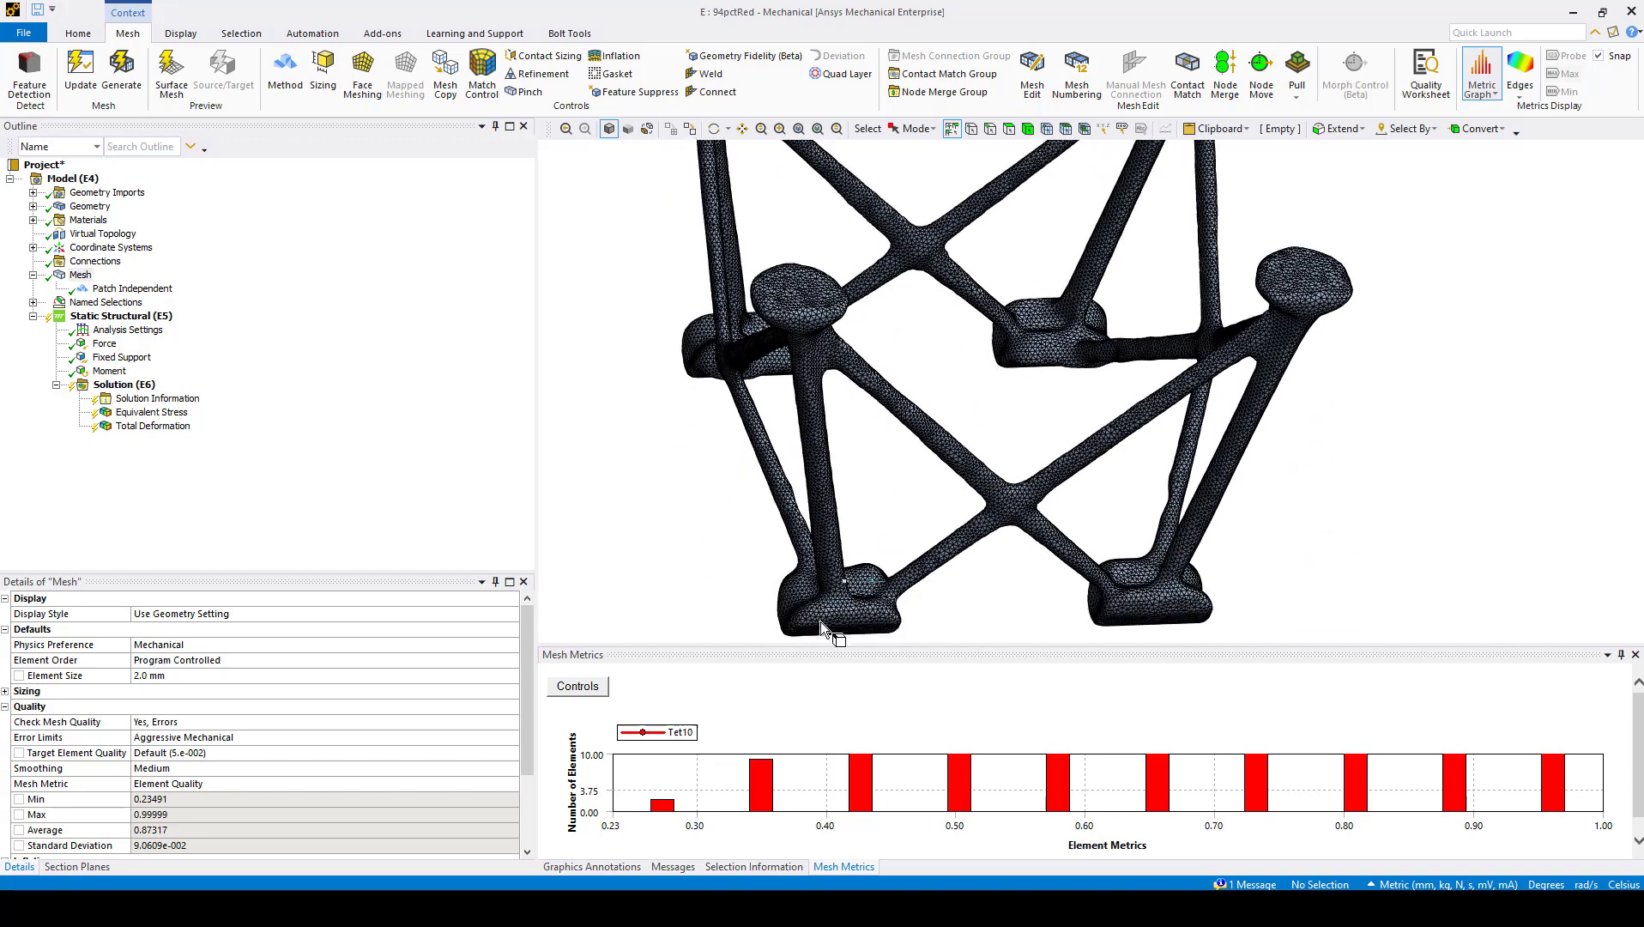
- Isolate the lowest-quality tetrahedra, near 0.27, and trace them to one foot pad
click(663, 806)
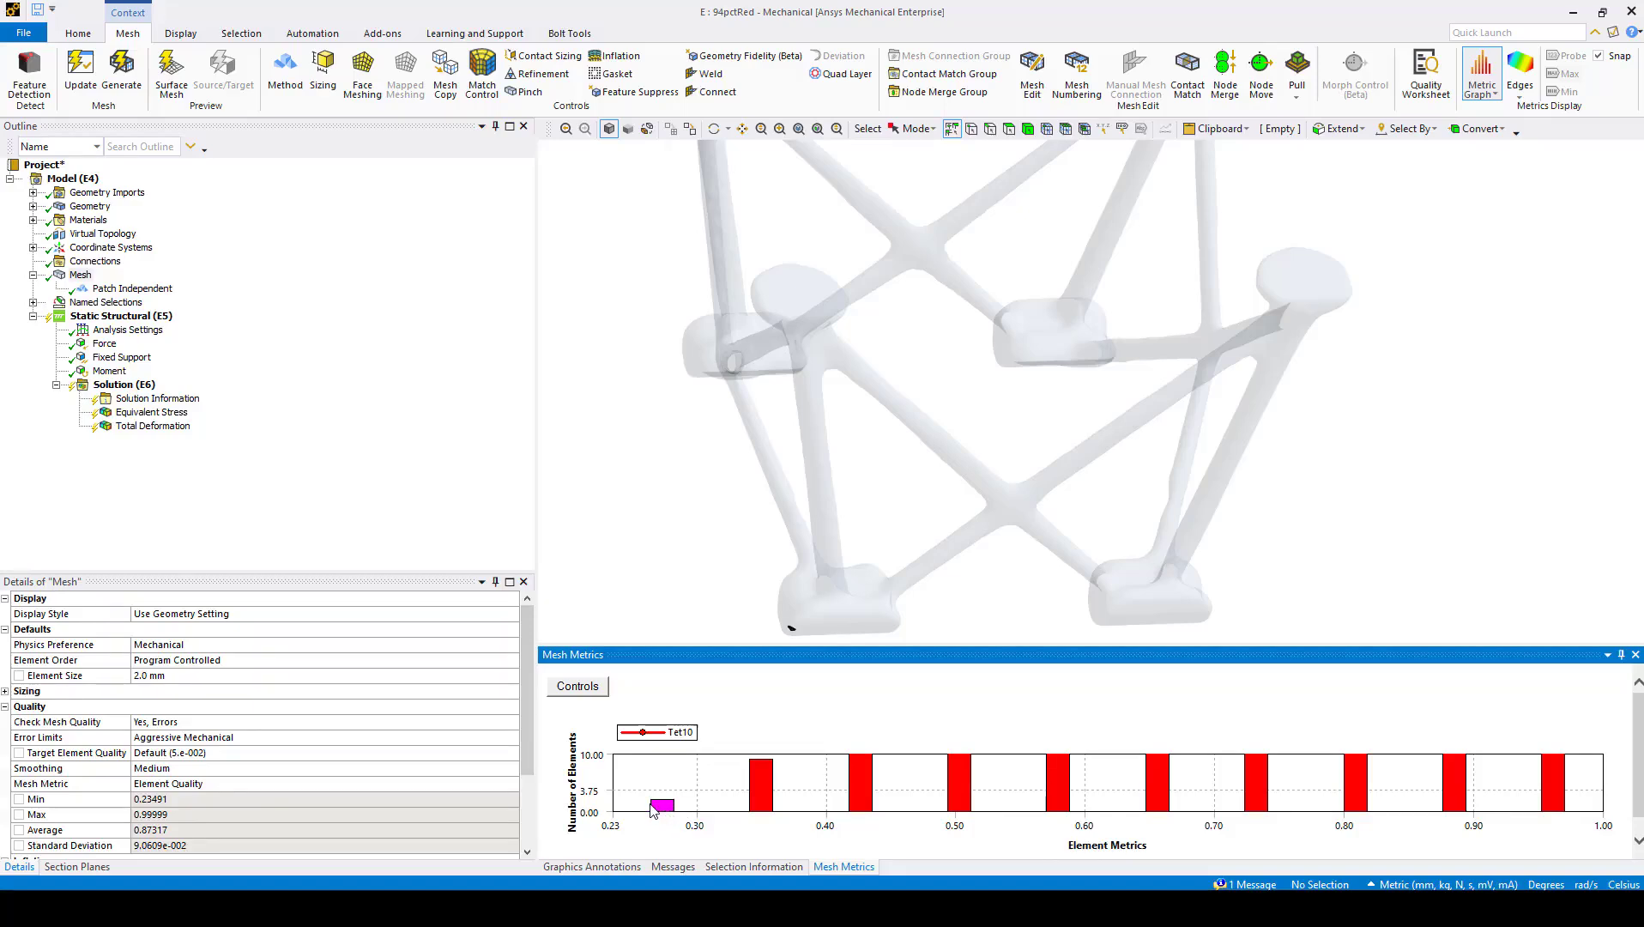
scroll(819, 551, down, 3)
scroll(817, 554, up, 5)
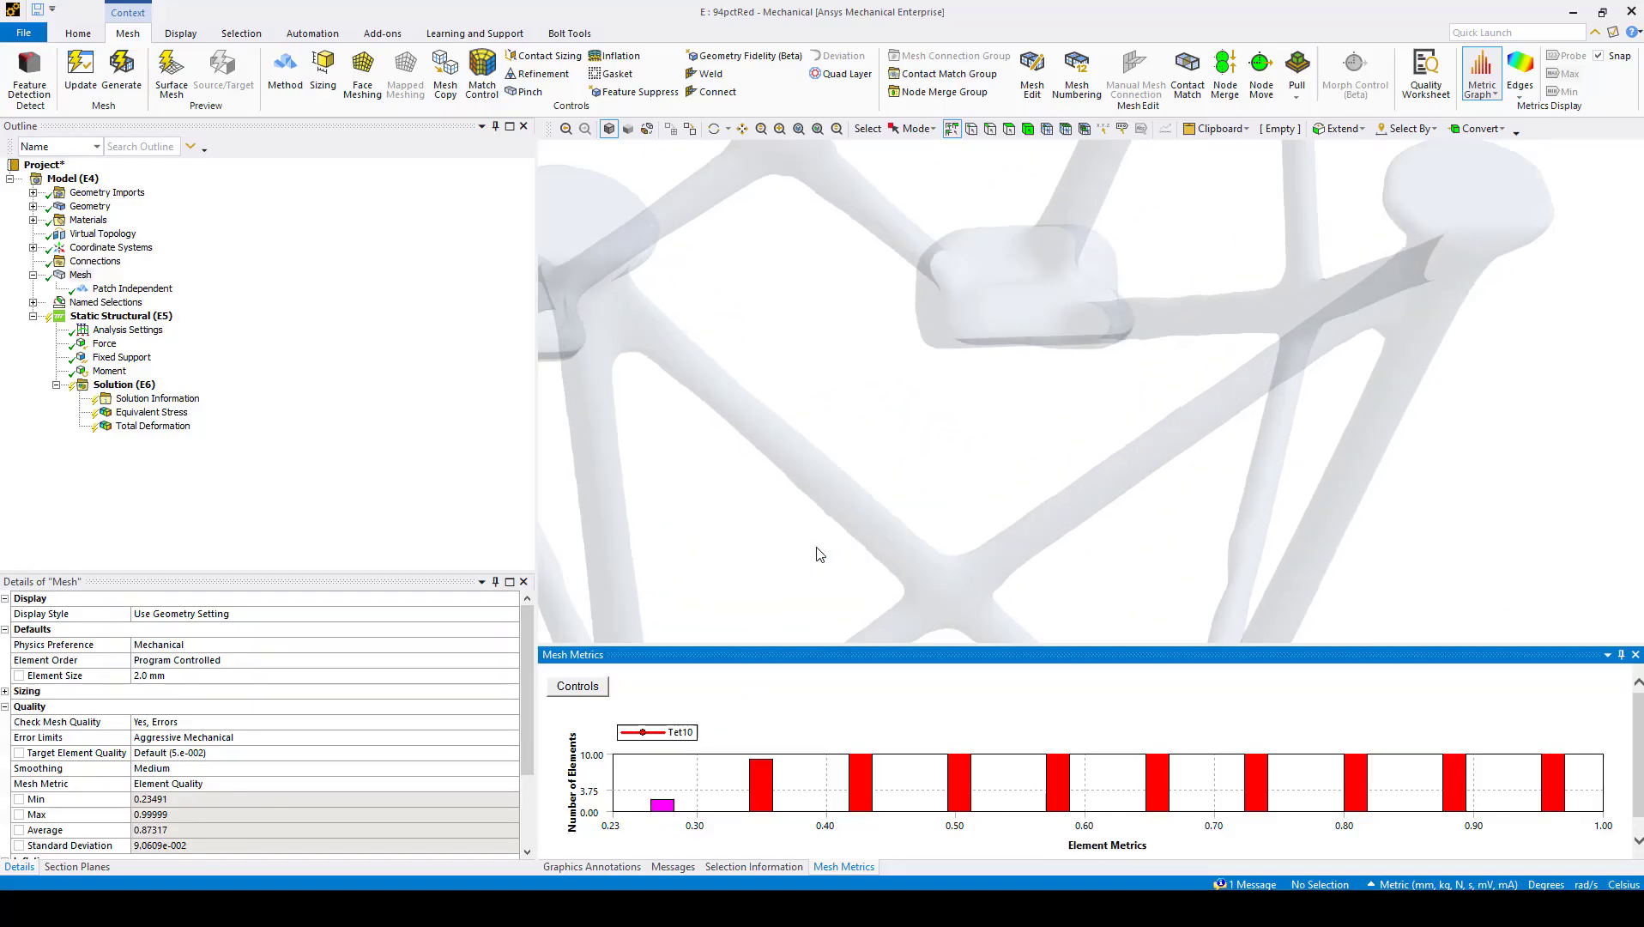
scroll(819, 554, down, 2)
scroll(815, 525, up, 5)
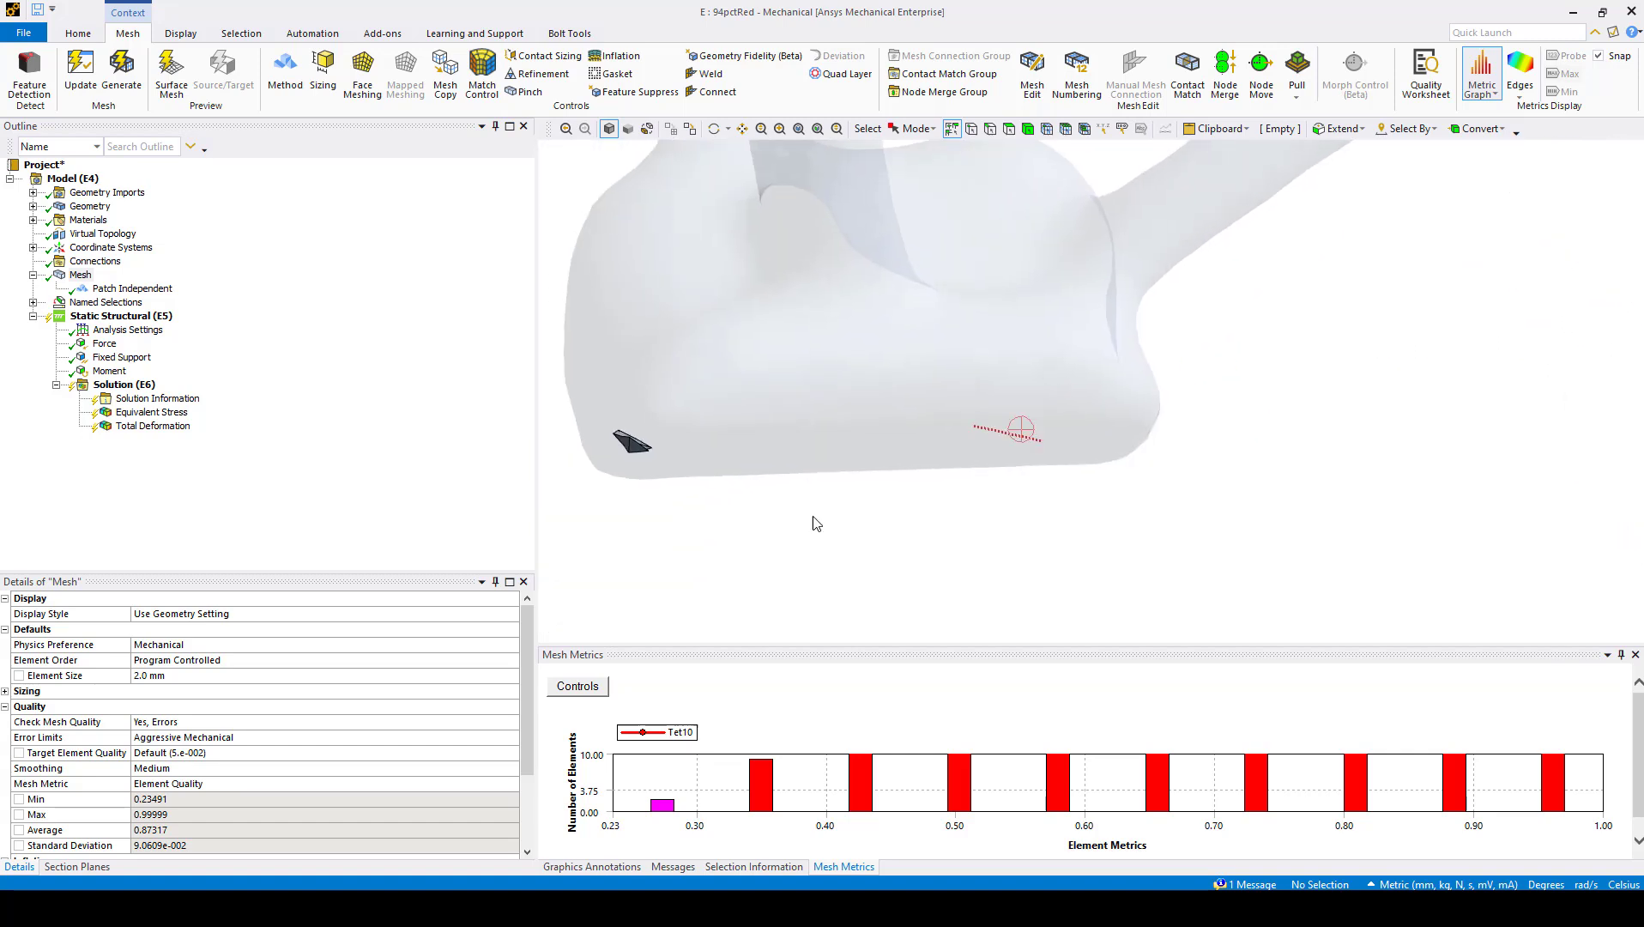
middle_drag(817, 523, 959, 422)
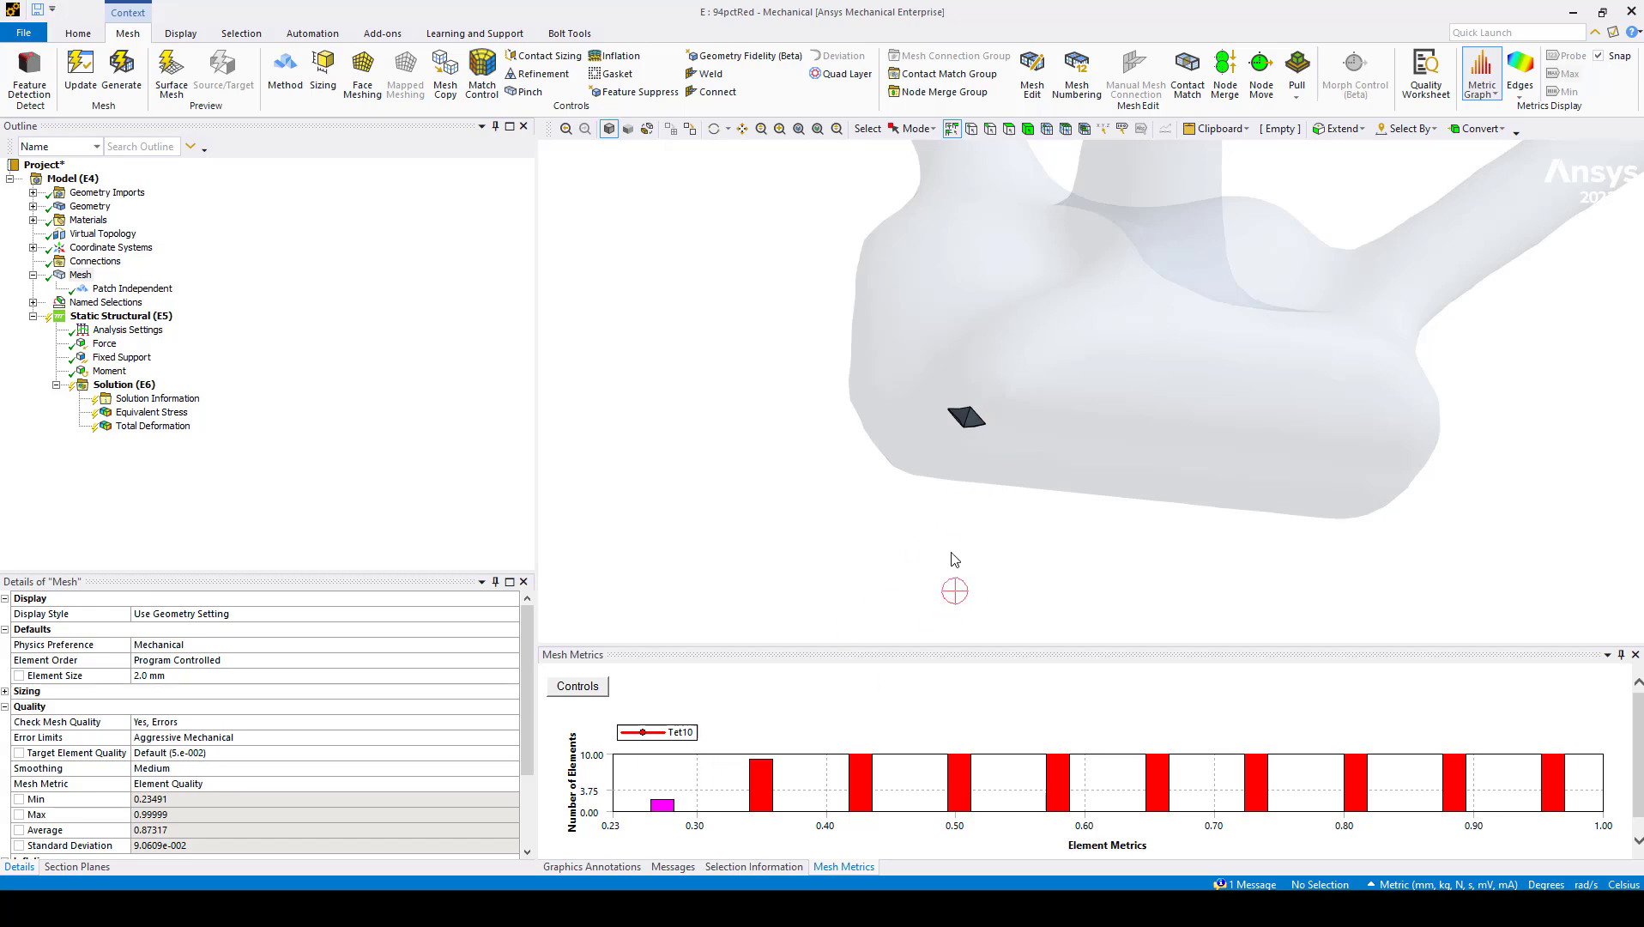
scroll(986, 440, up, 5)
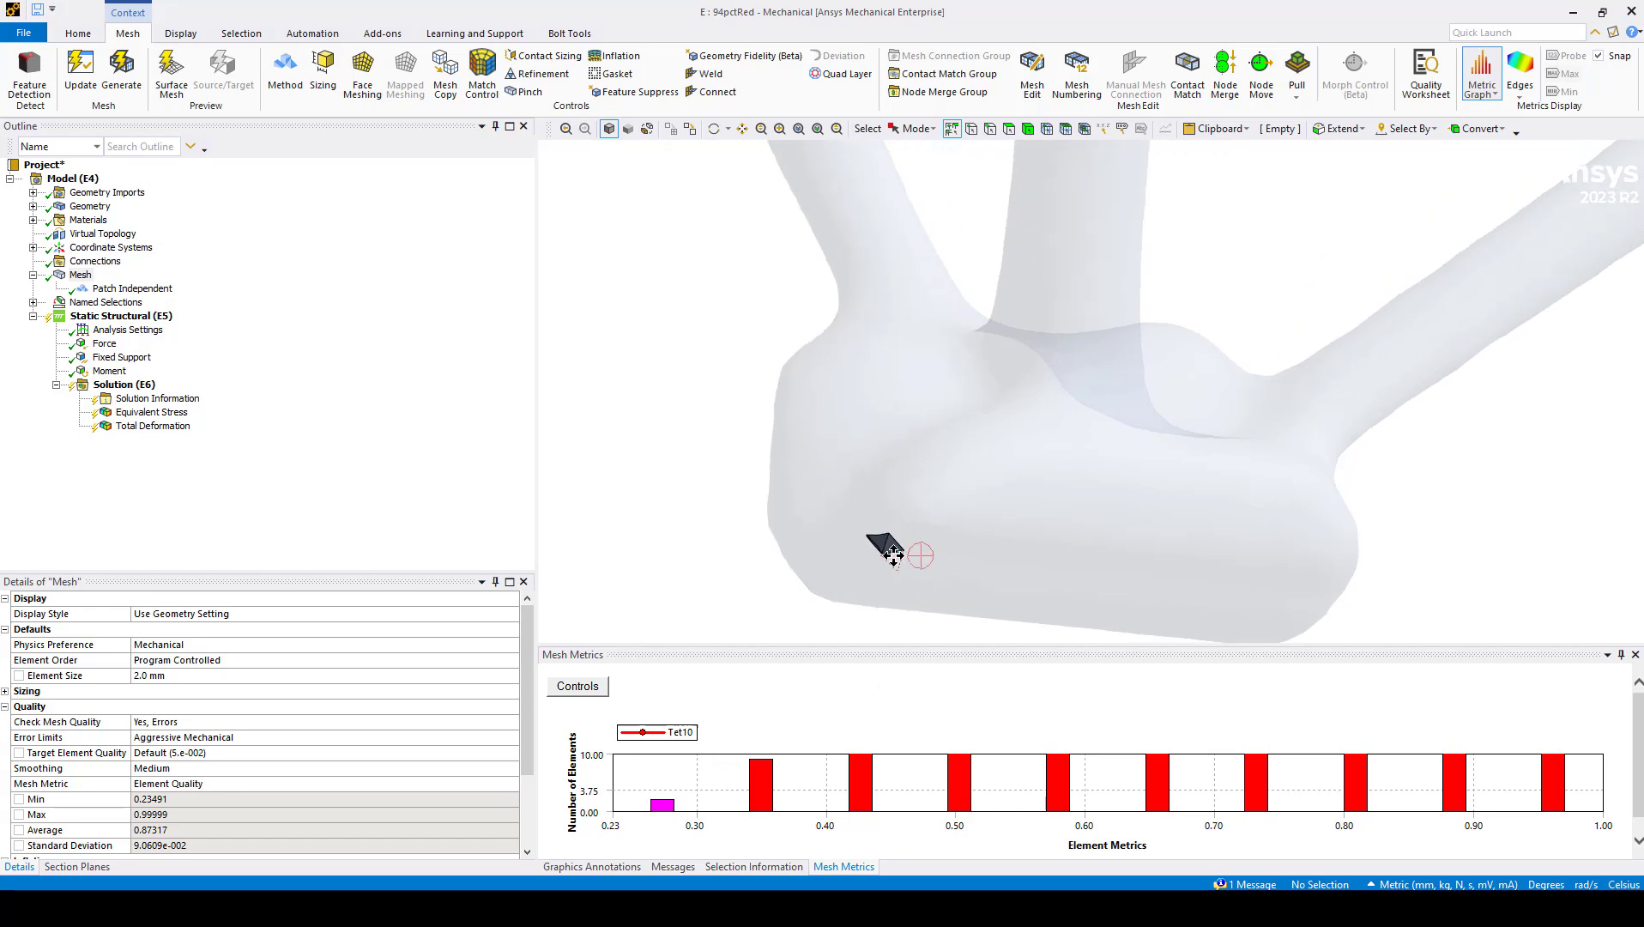
scroll(851, 534, up, 1)
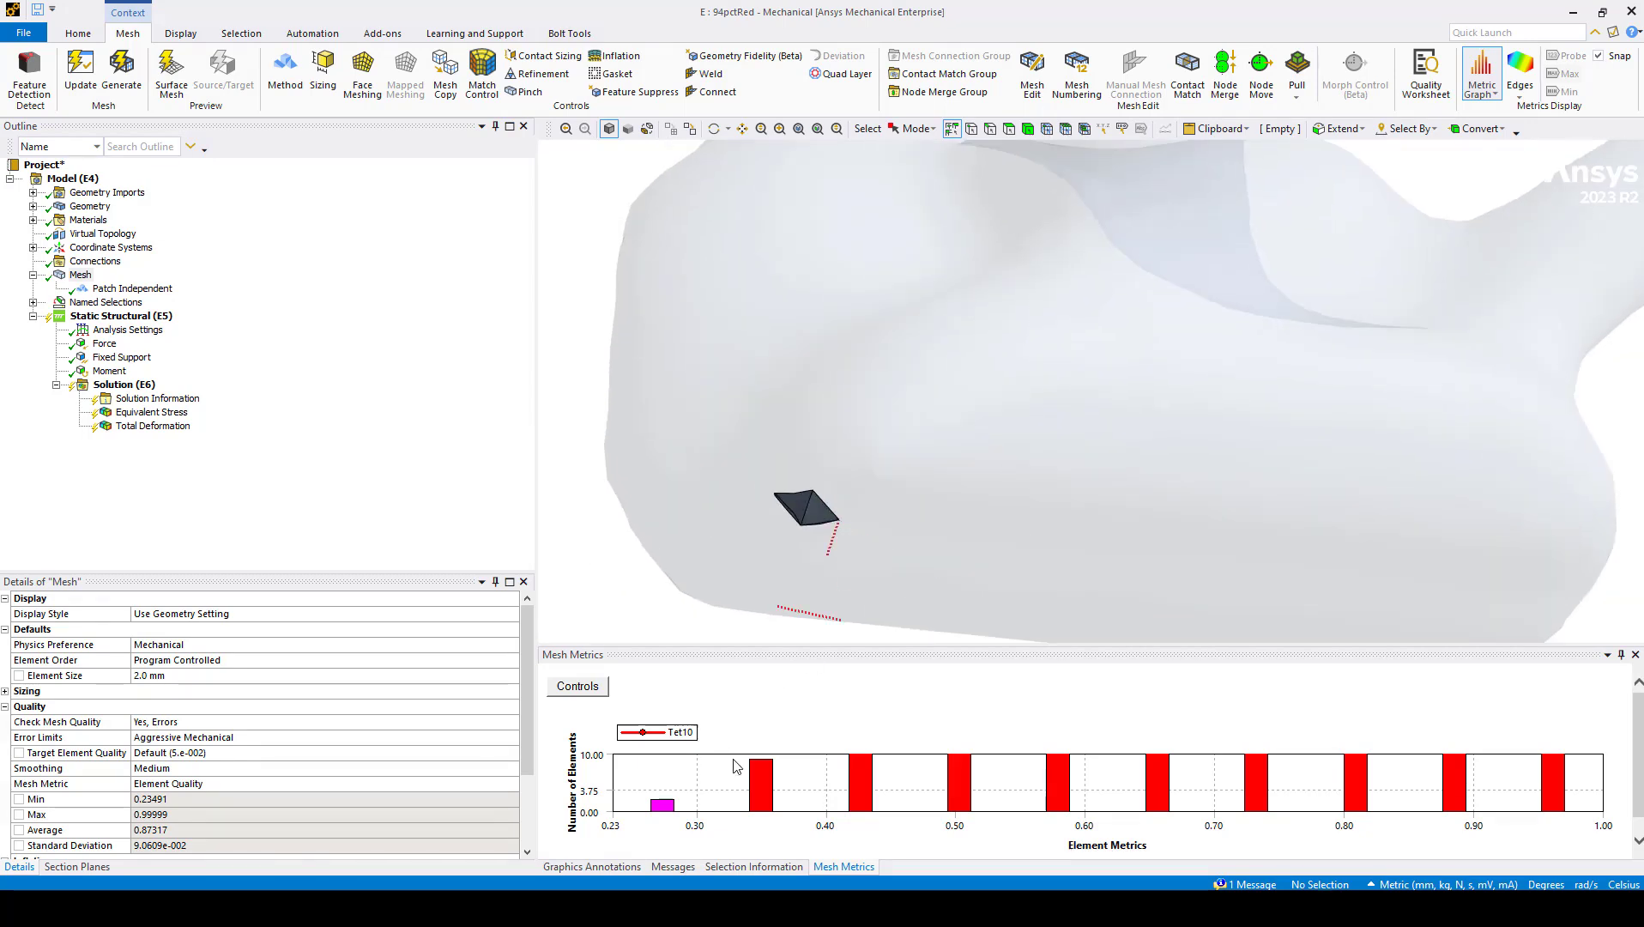
click(81, 275)
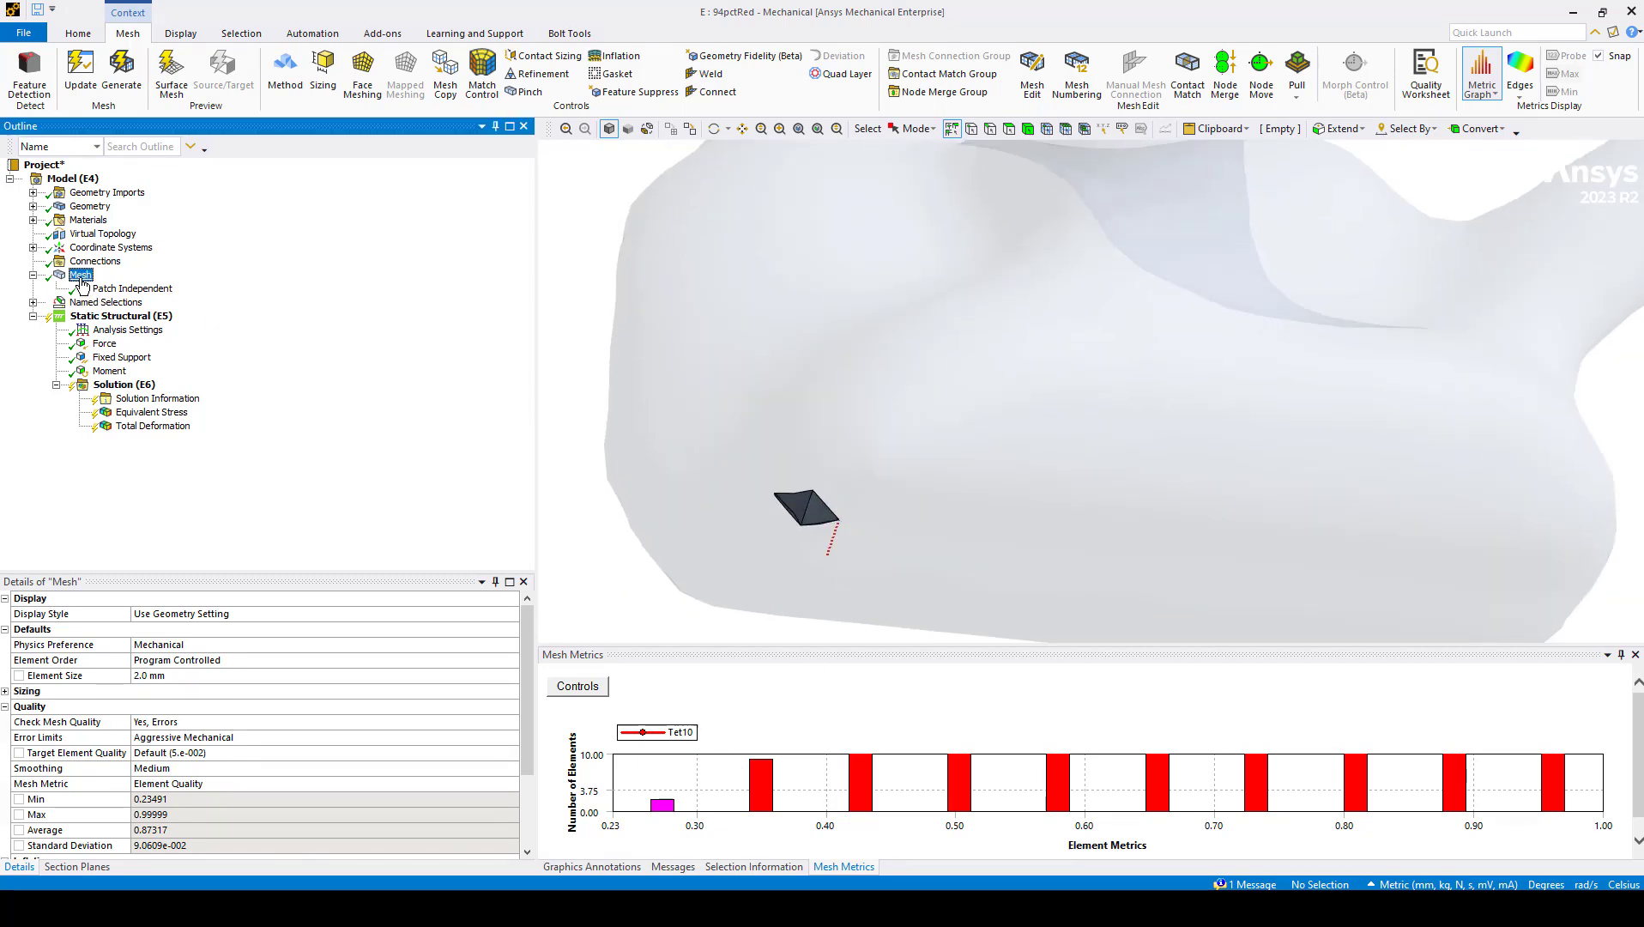
middle_drag(748, 530, 745, 494)
- Clear the low-quality element highlight to show the full bracket mesh
click(791, 748)
scroll(899, 404, up, 2)
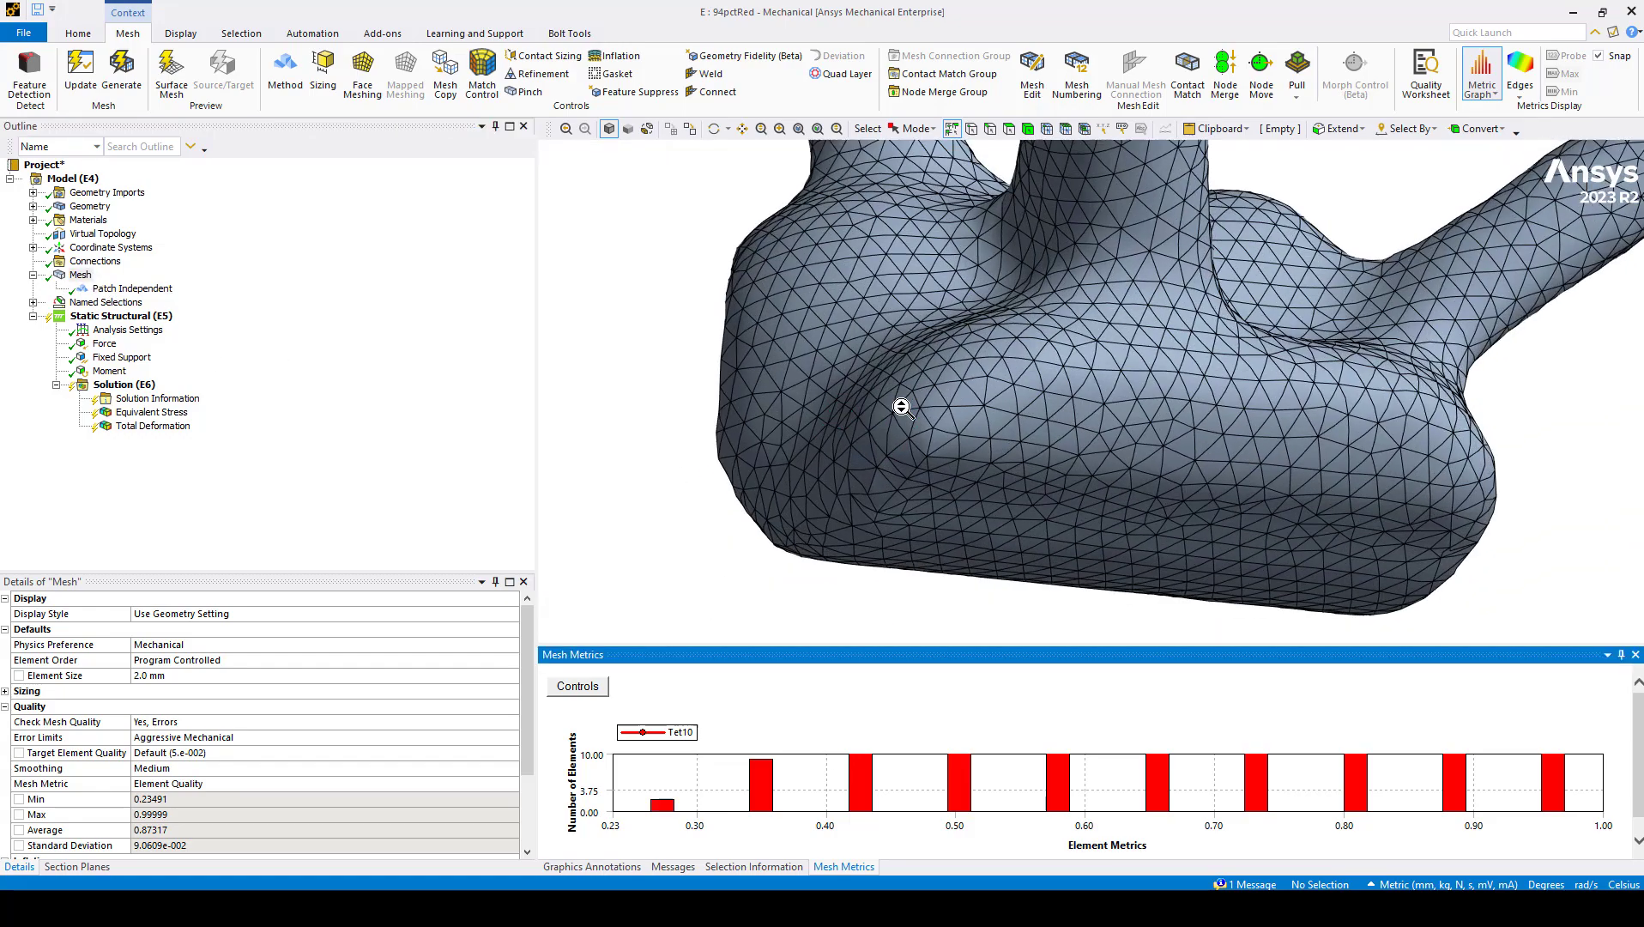
scroll(914, 421, down, 1)
middle_drag(947, 395, 1000, 404)
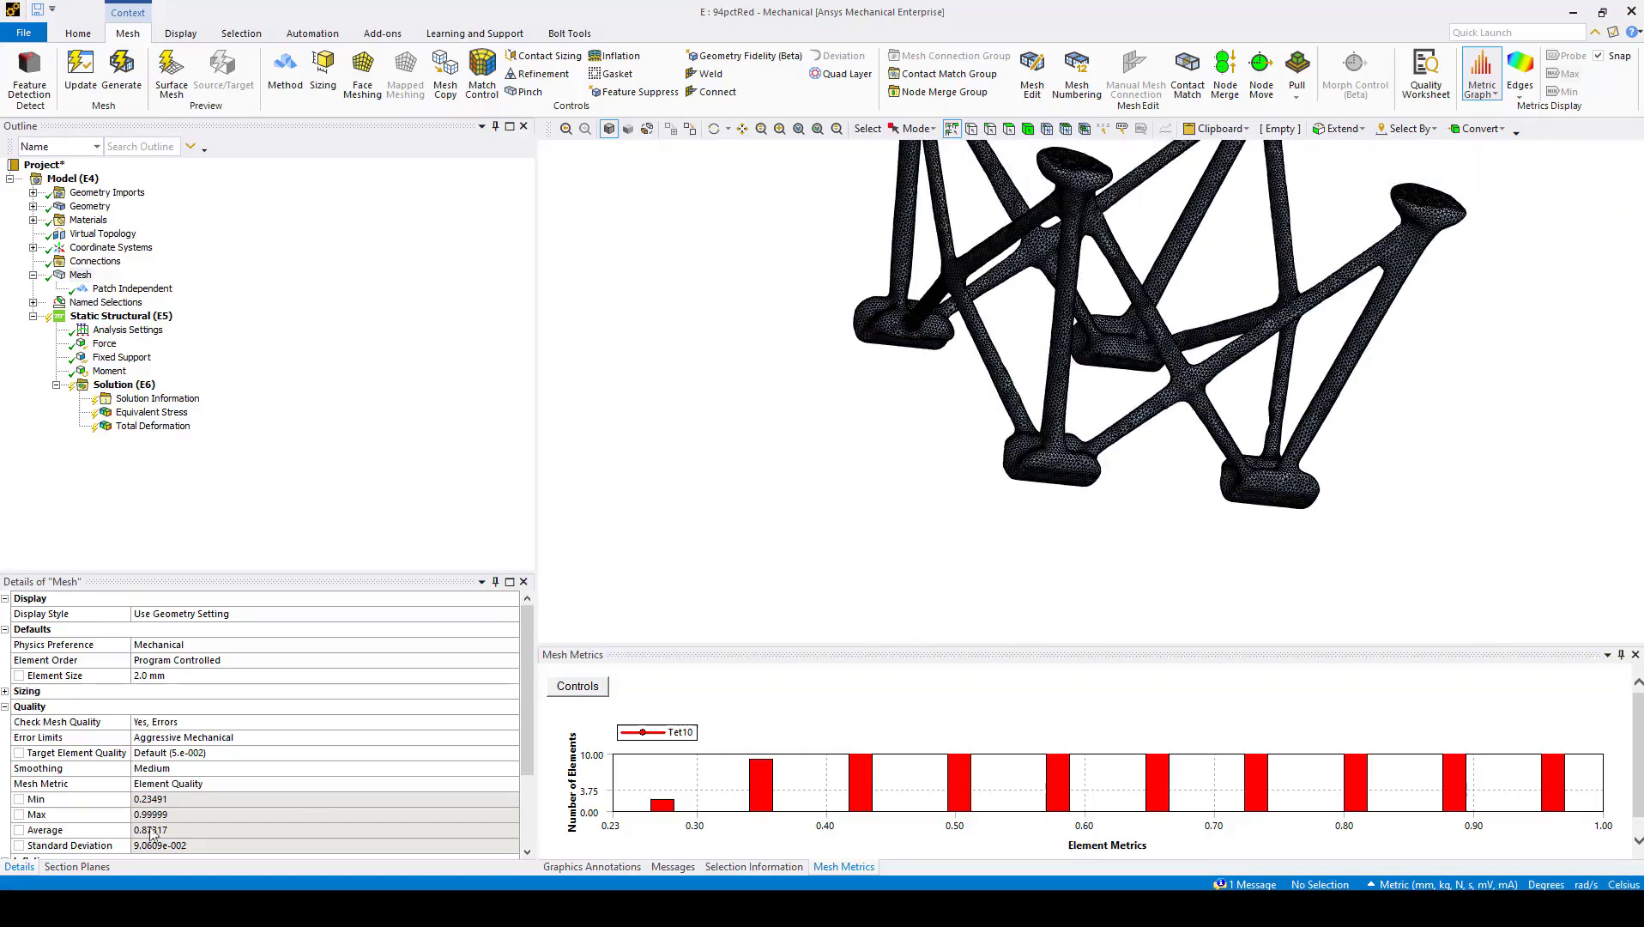
- Enable Section Plane1 and inspect the cut through the foot pads
click(76, 867)
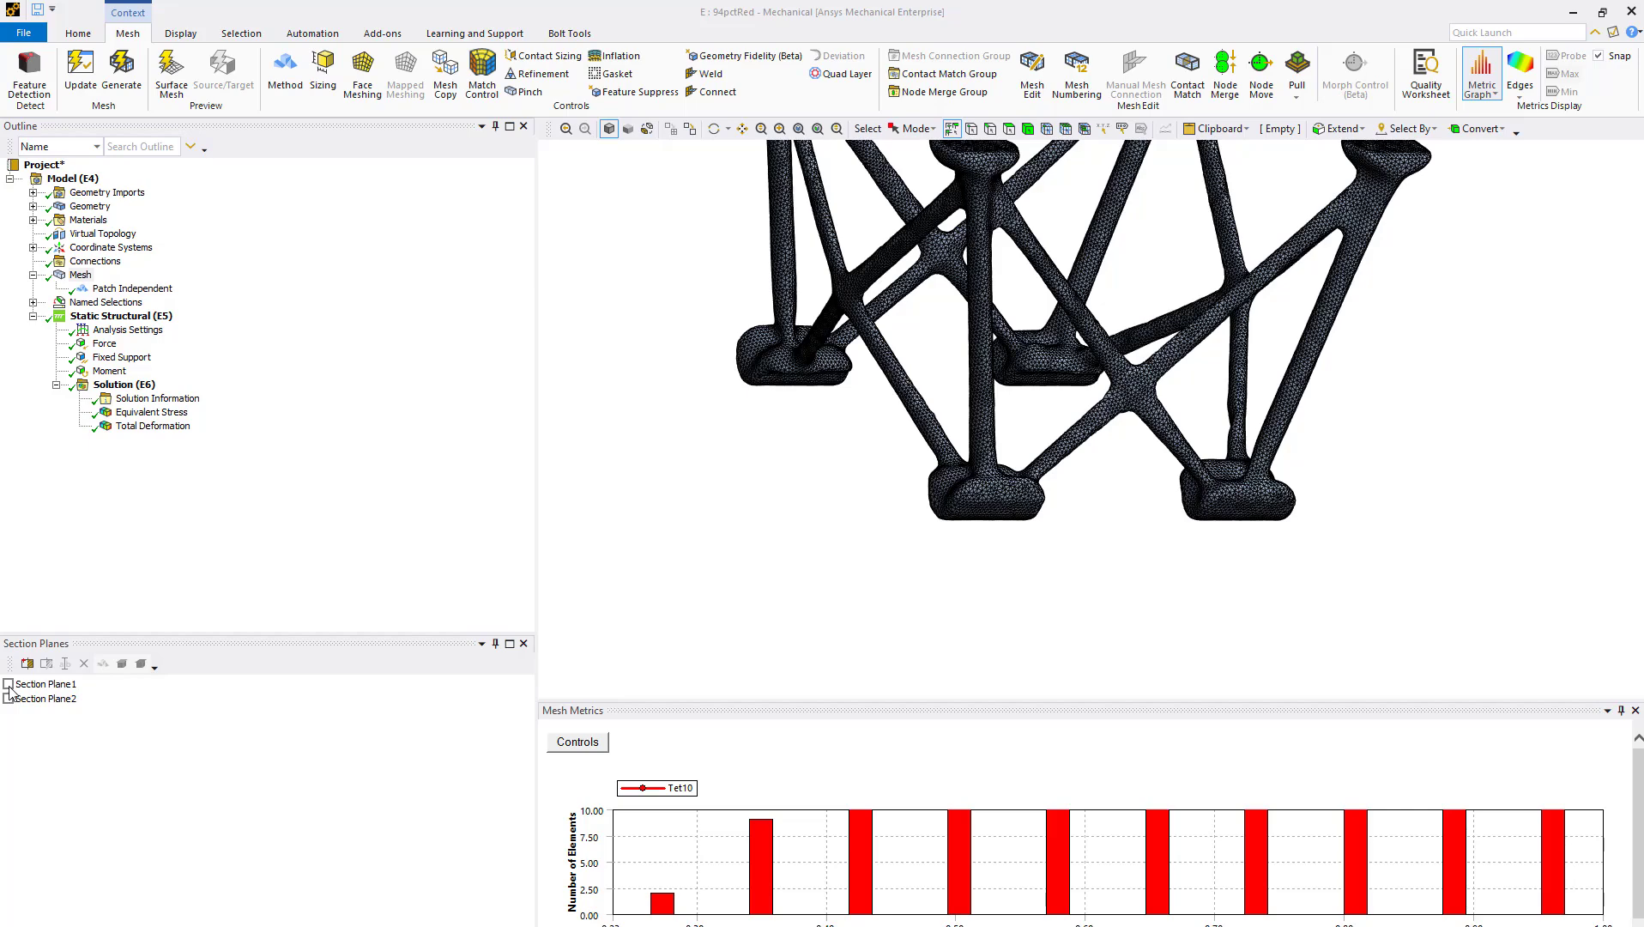
click(8, 684)
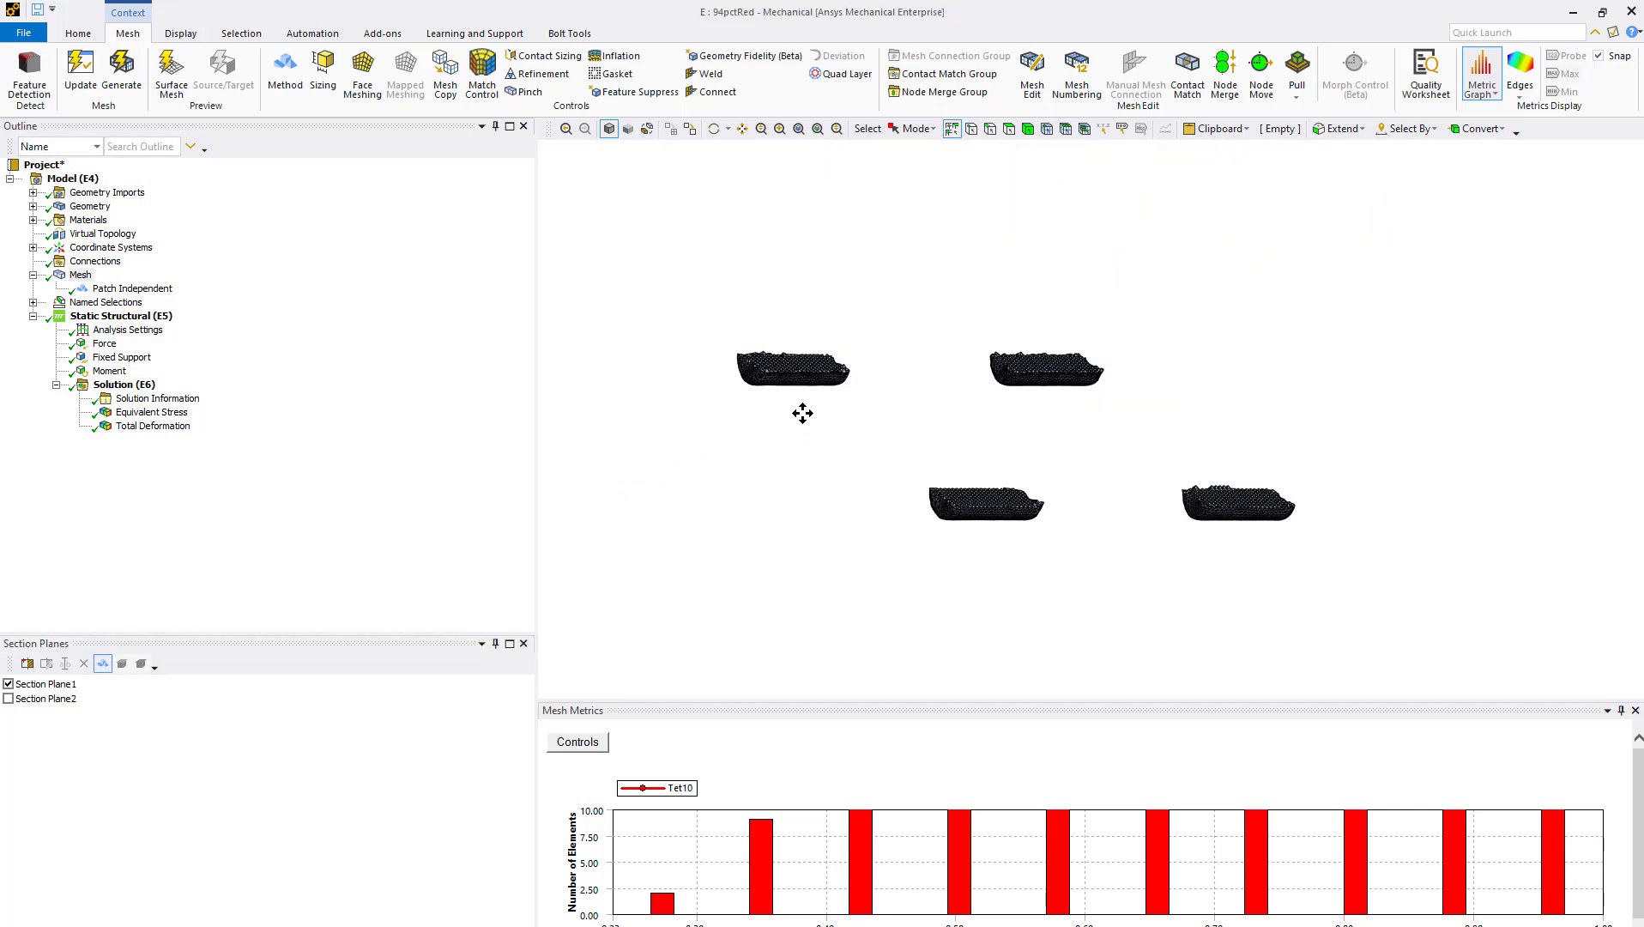
middle_drag(800, 414, 1167, 418)
scroll(999, 549, up, 3)
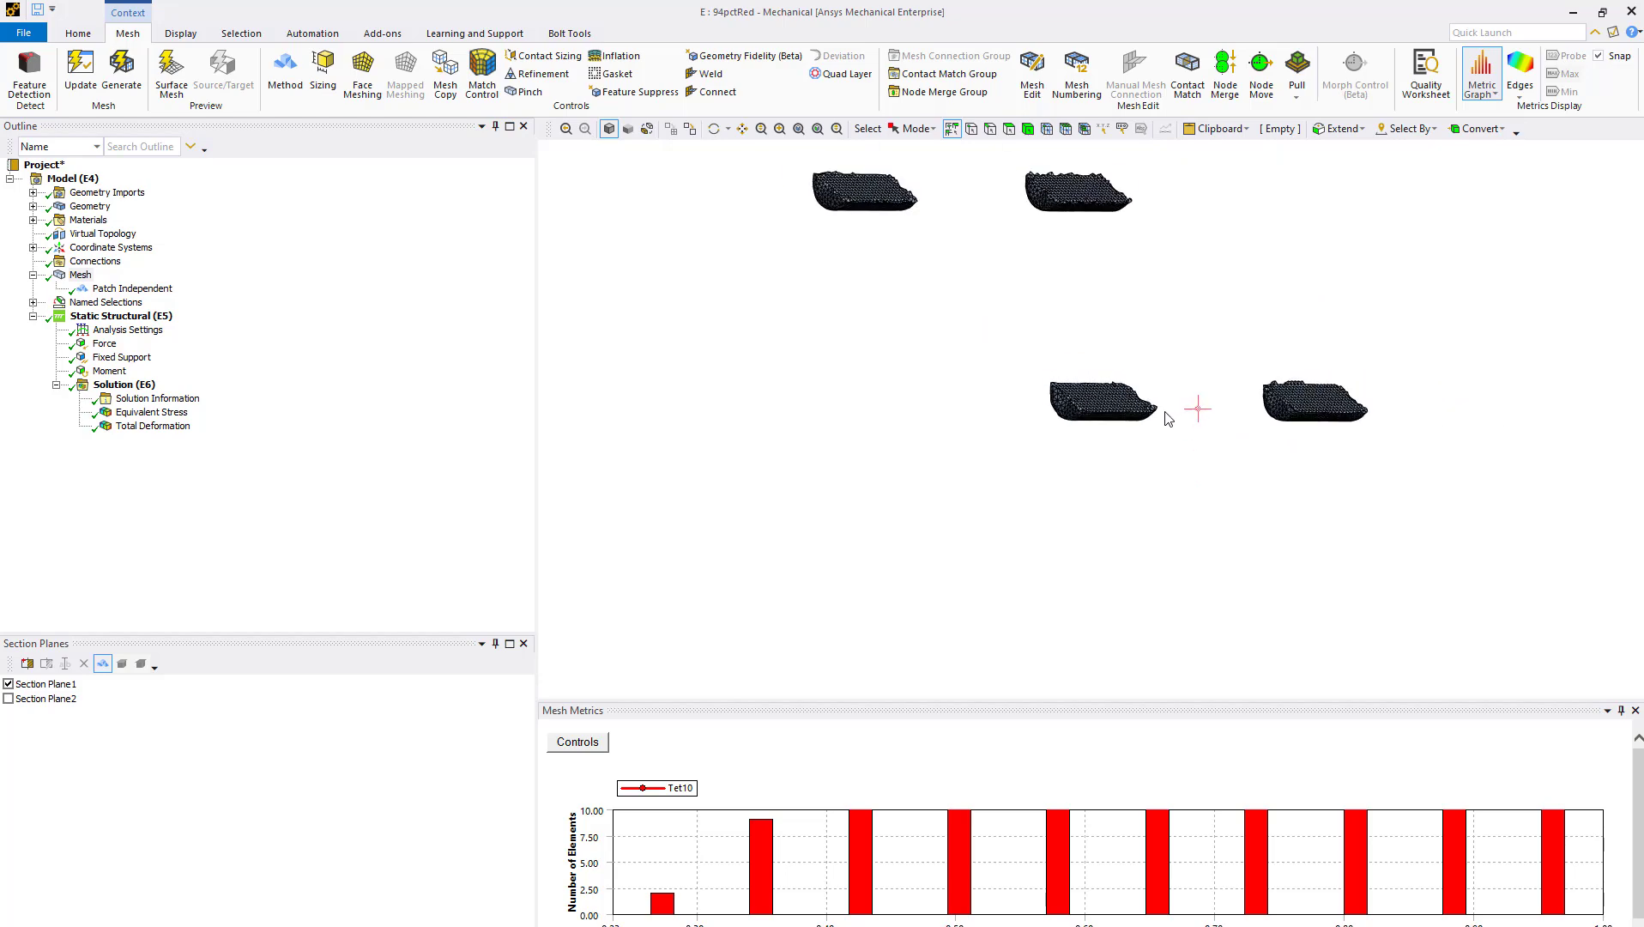
- Switch from Section Plane1 to Section Plane2 and view the cut arms and top pad
click(8, 684)
click(9, 698)
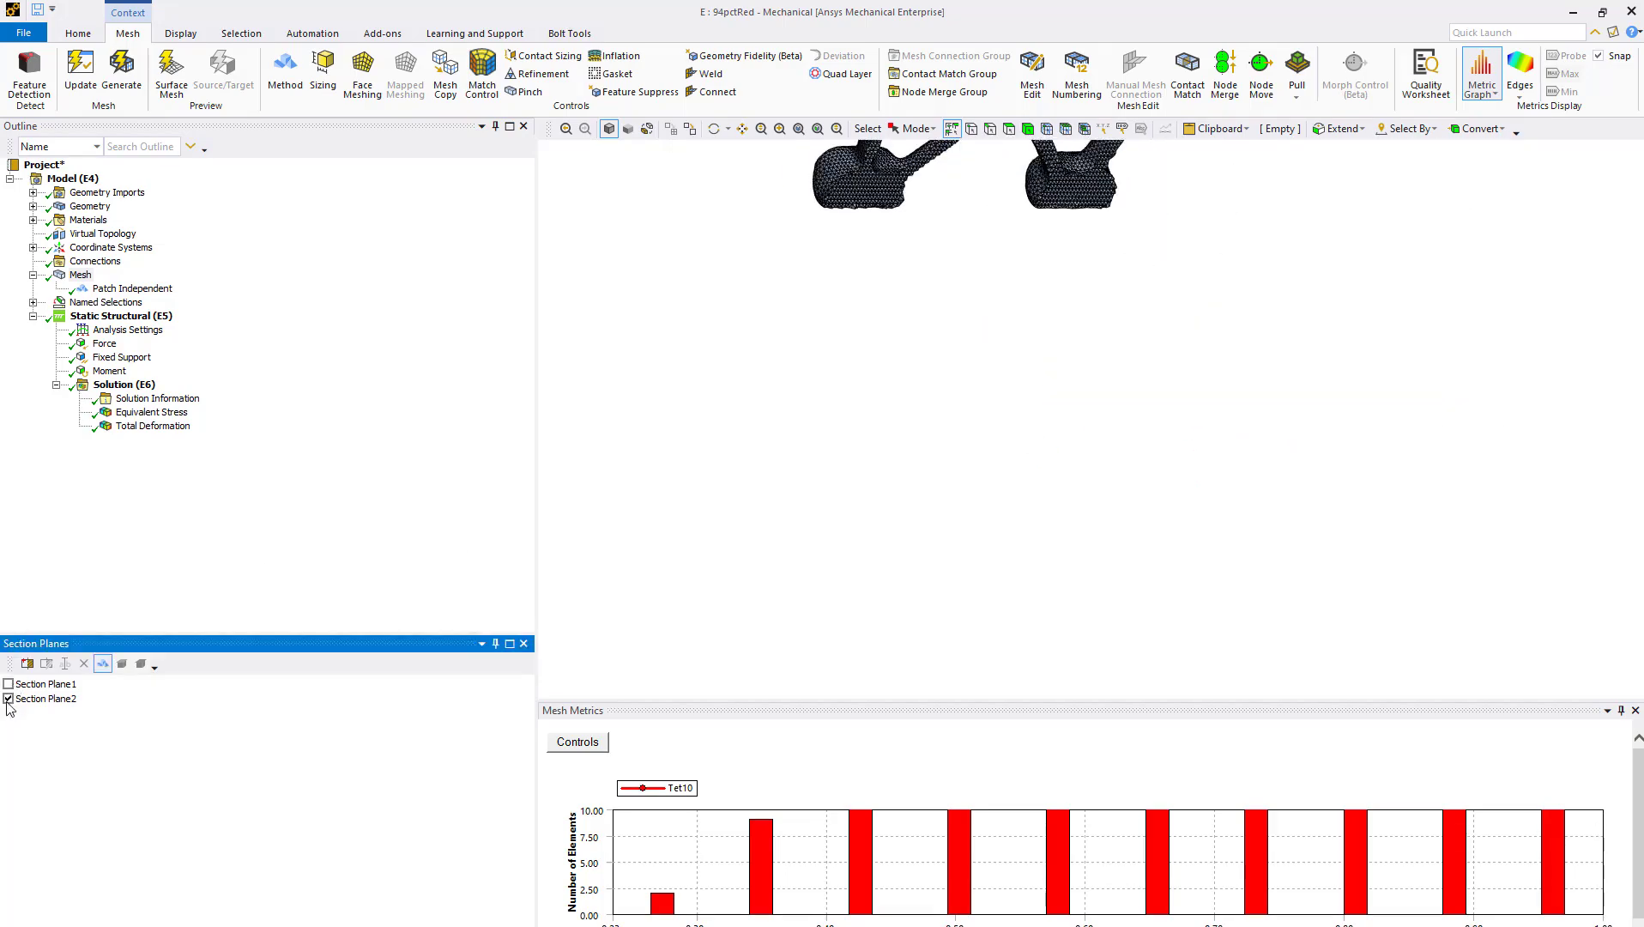
middle_drag(991, 470, 1087, 569)
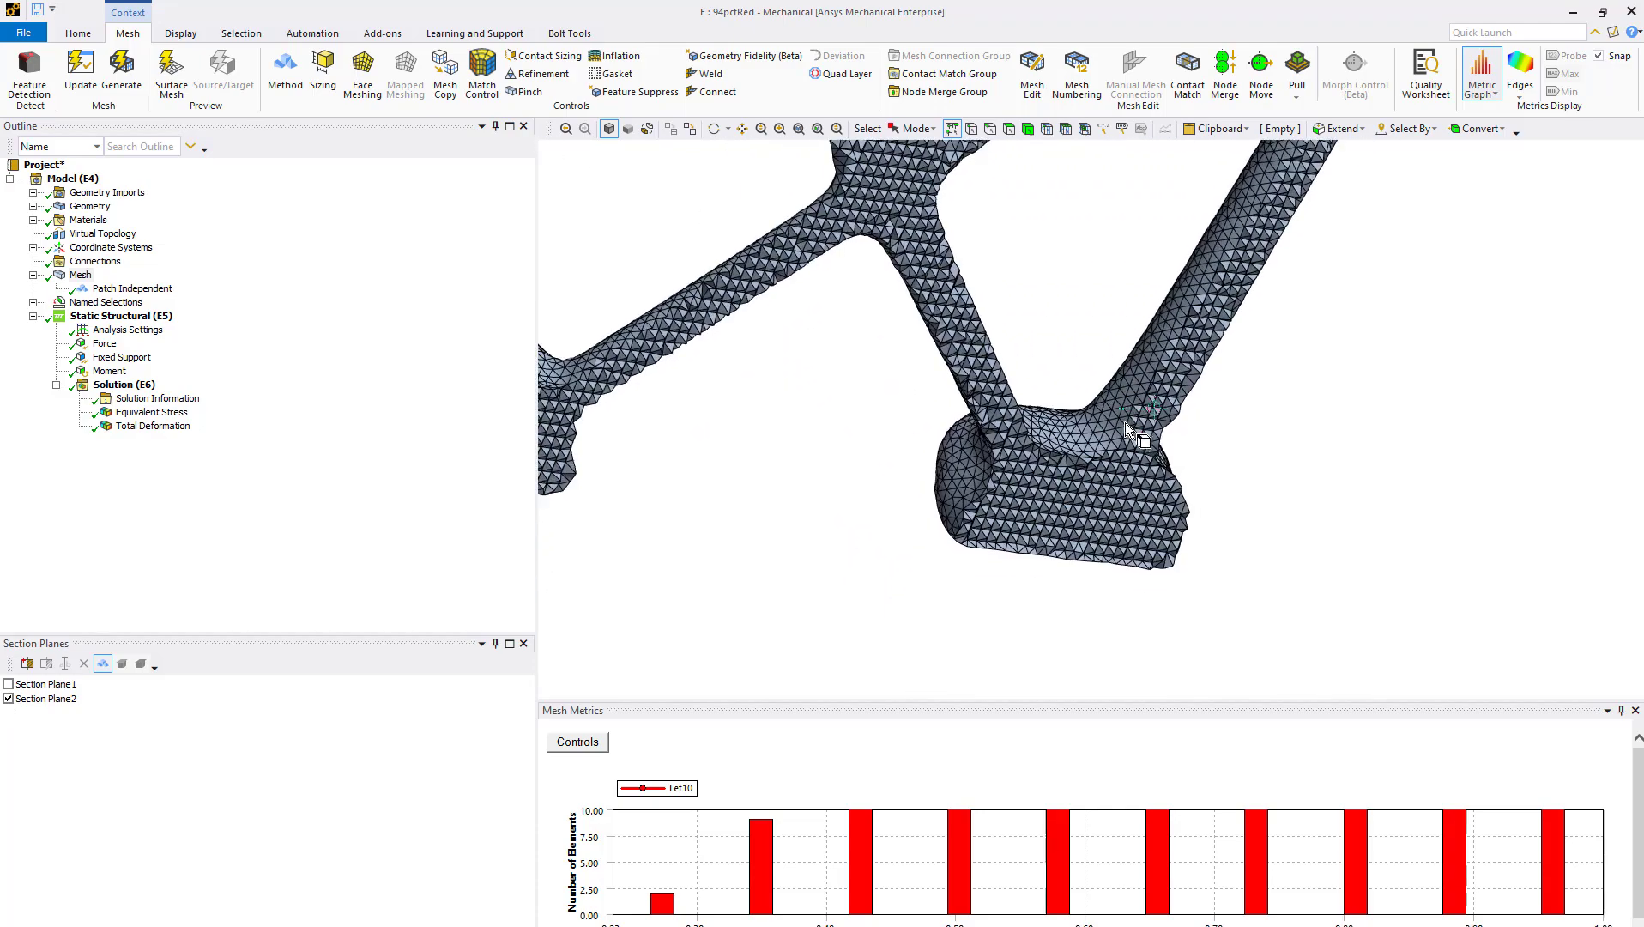
scroll(1021, 390, down, 3)
mouse_move(1046, 422)
middle_down()
mouse_move(1072, 411)
mouse_move(1035, 404)
middle_up()
ctrl+middle_drag(1268, 370, 1358, 341)
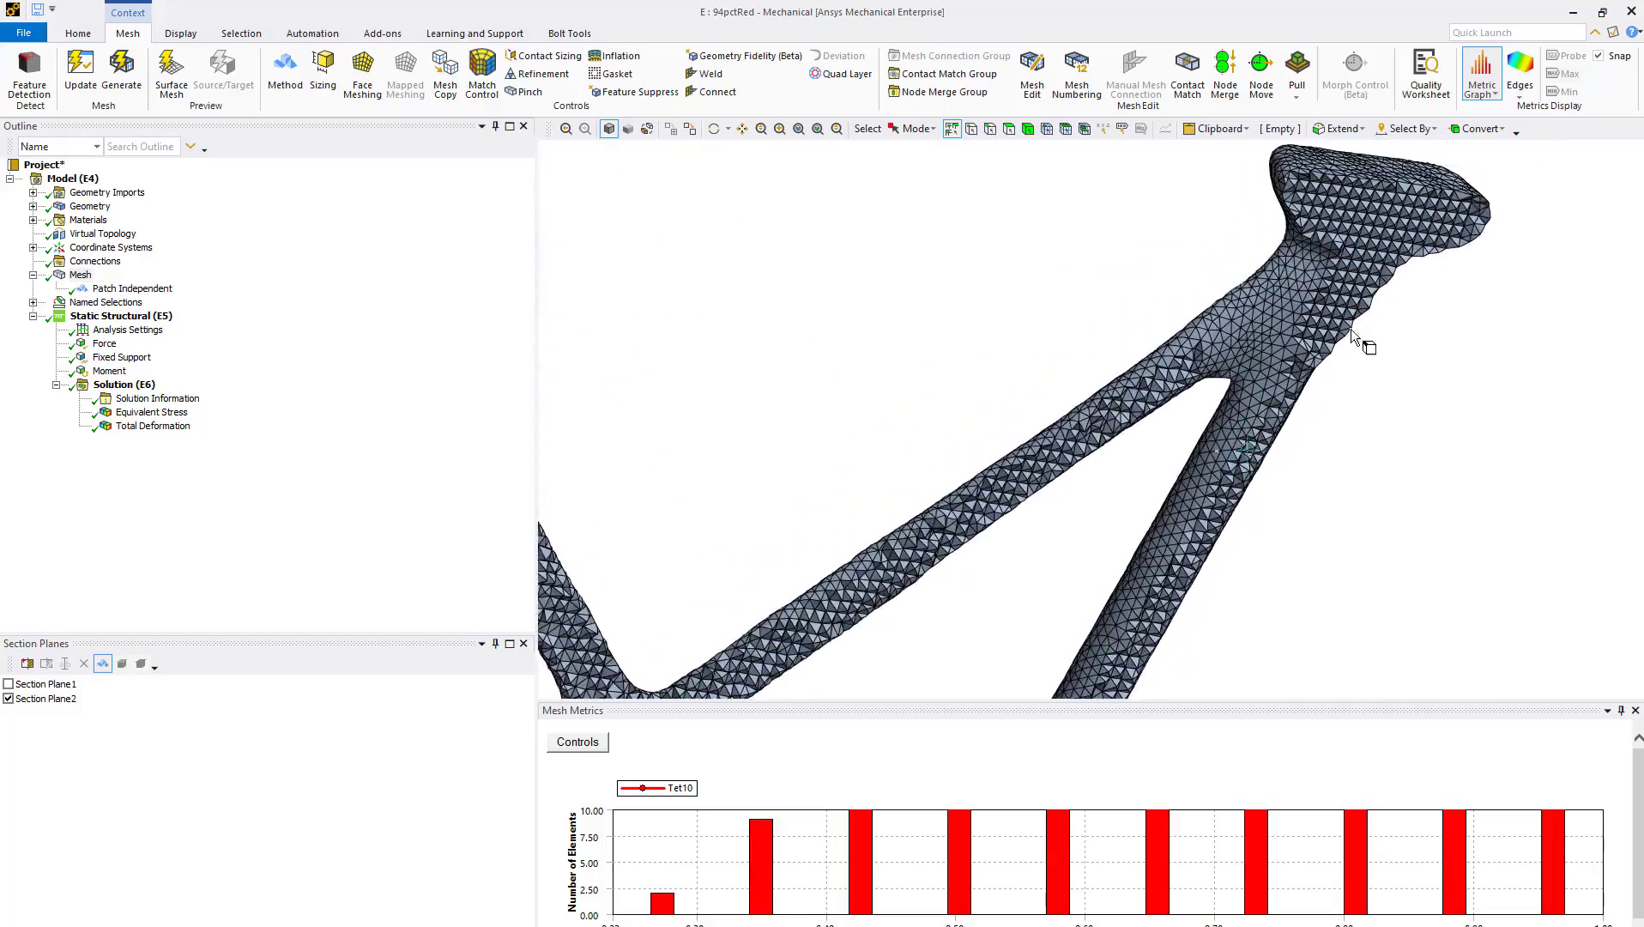
middle_drag(1292, 403, 1182, 434)
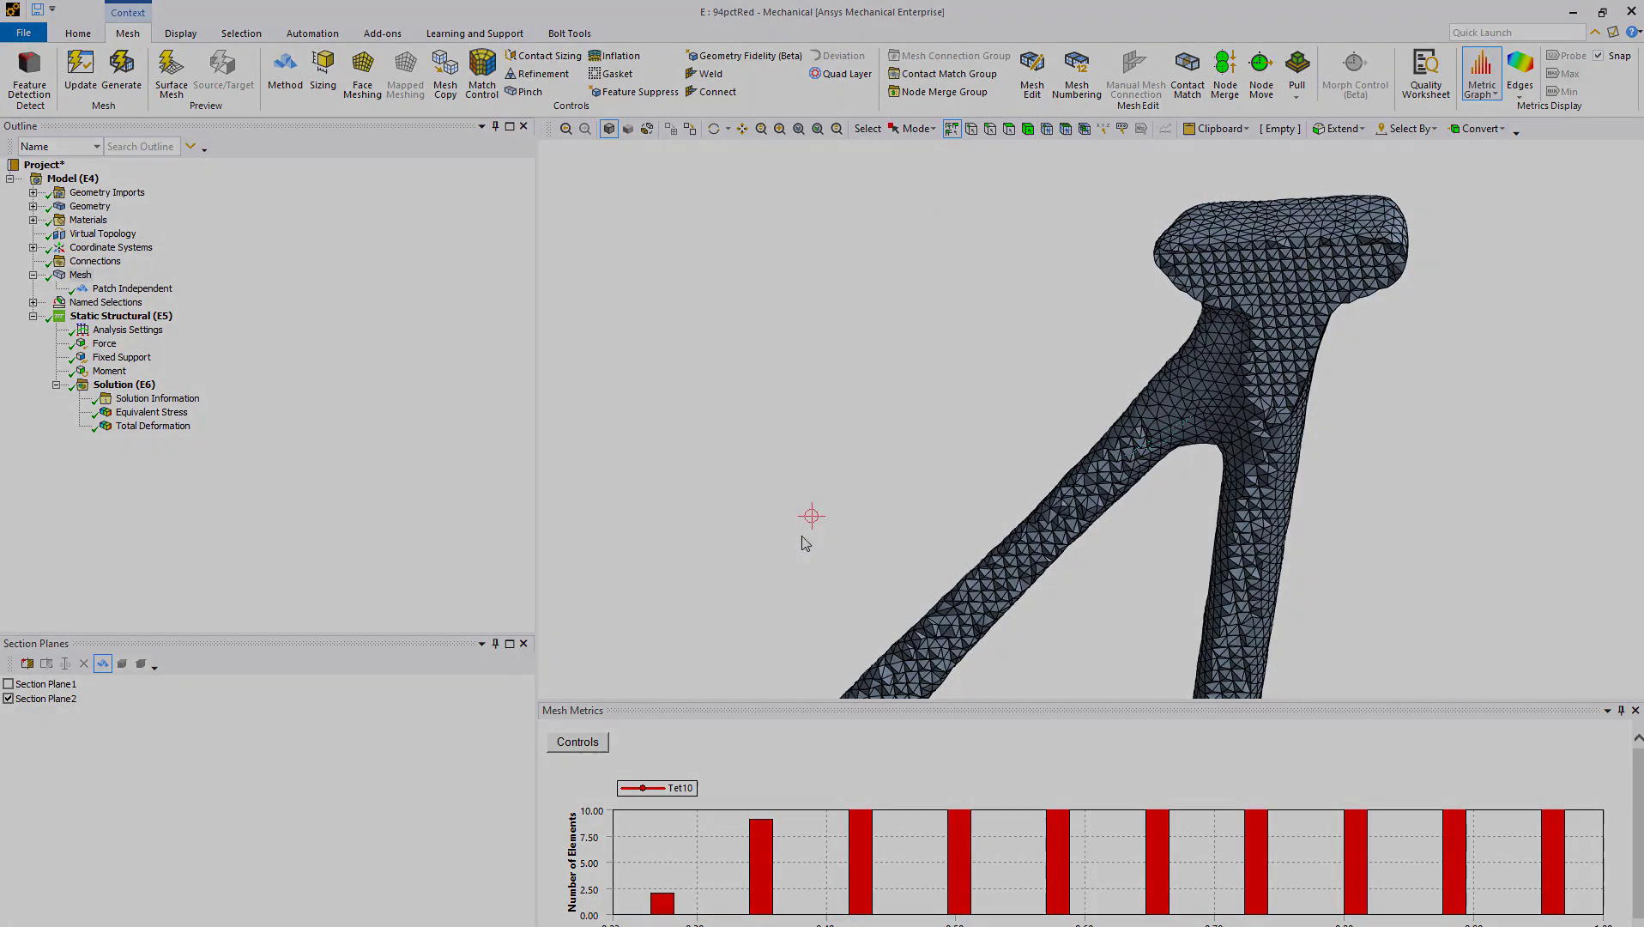